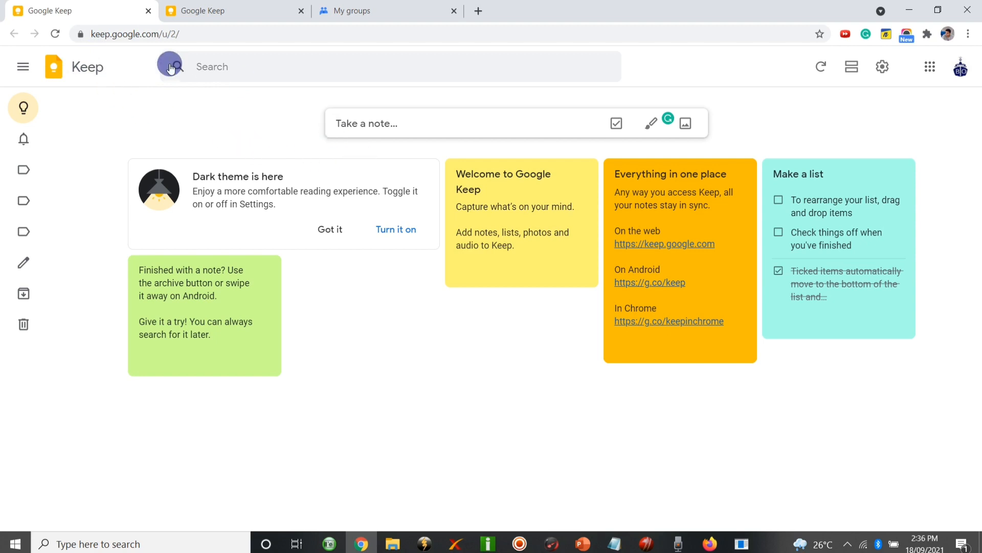
Look up Keep in the list of Google apps and close the list.
left_click(930, 68)
left_click_drag(967, 169, 965, 296)
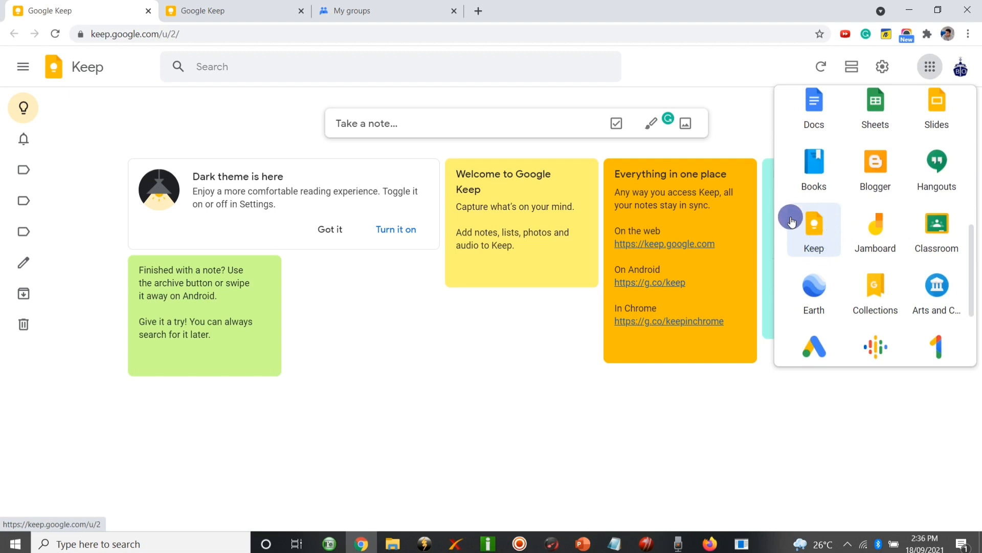
left_click(724, 69)
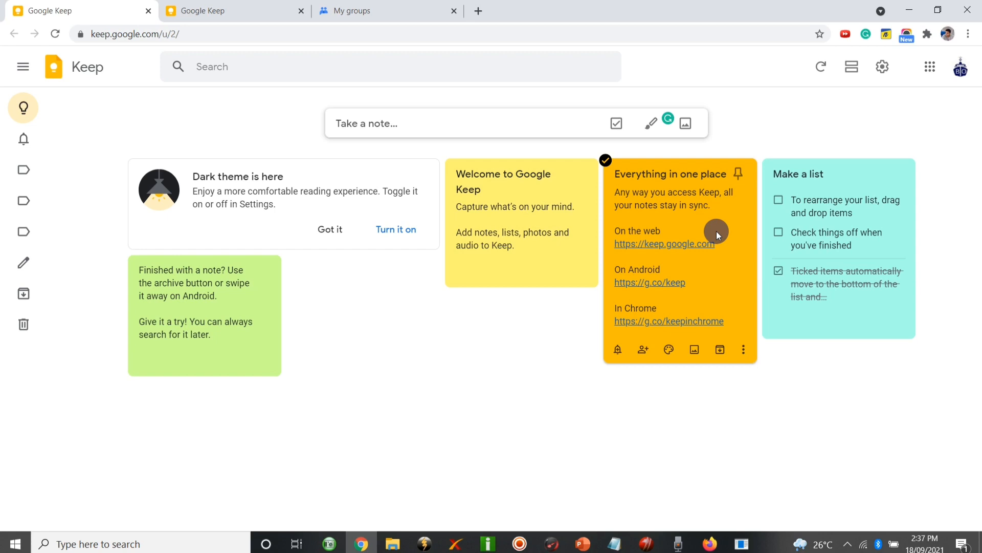
left_click(108, 76)
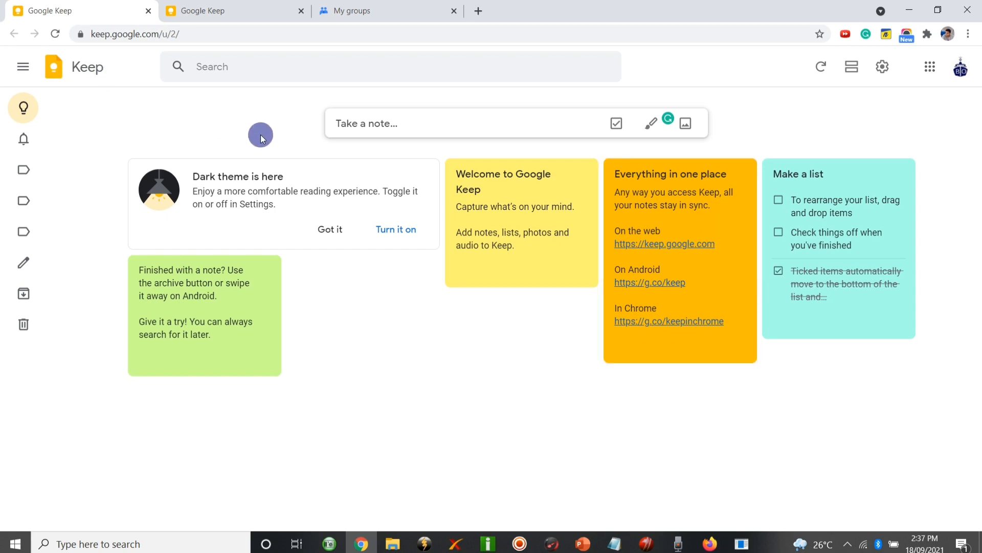
Start a checklist note titled "Task to Do" with the items "Task 1" and "Task 2".
left_click(615, 132)
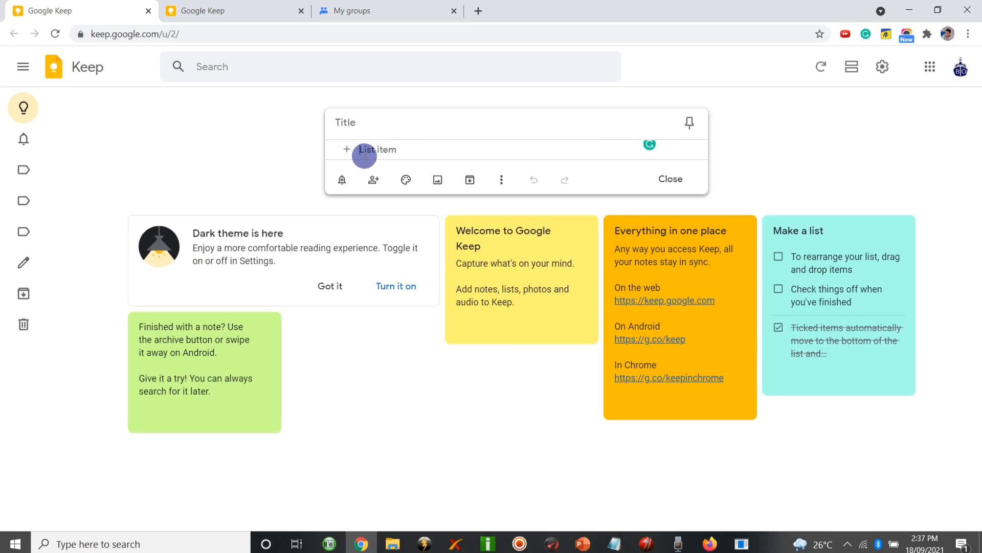
left_click(370, 128)
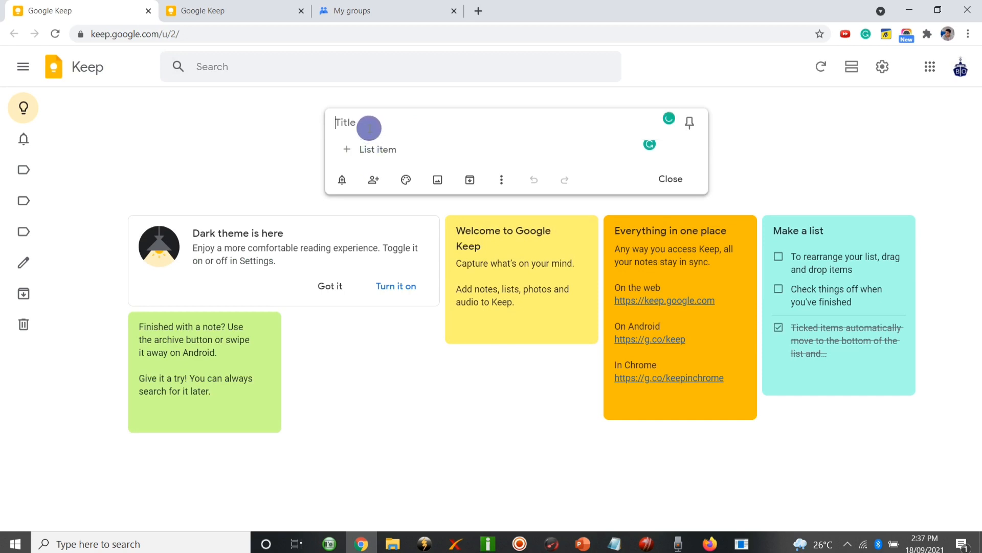
type("Task to Do")
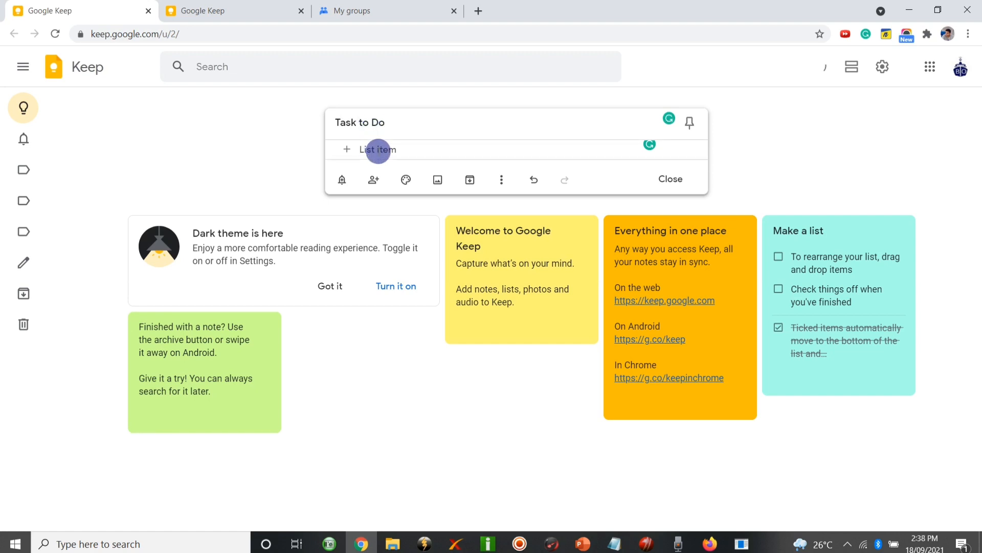
left_click(378, 149)
type("Task 1")
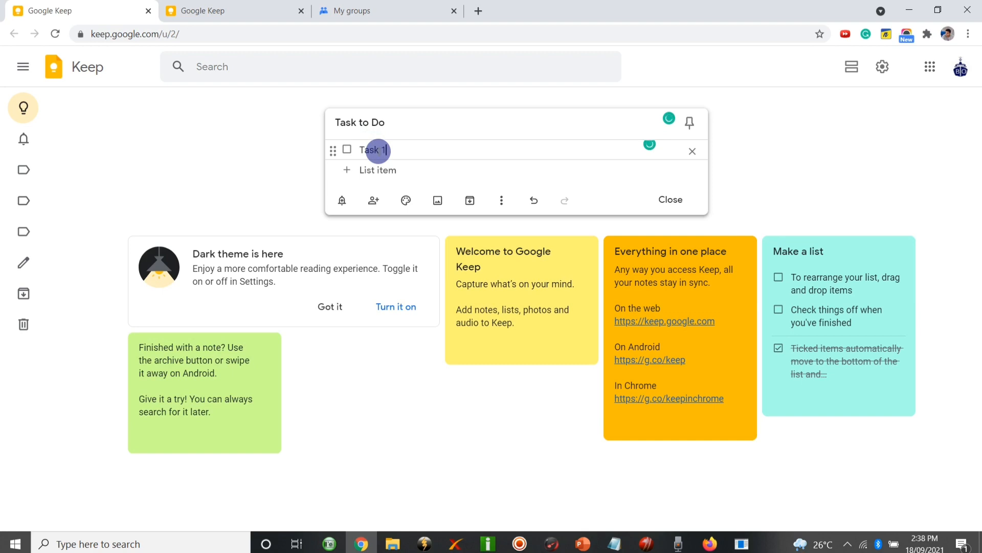
left_click(378, 169)
type("T")
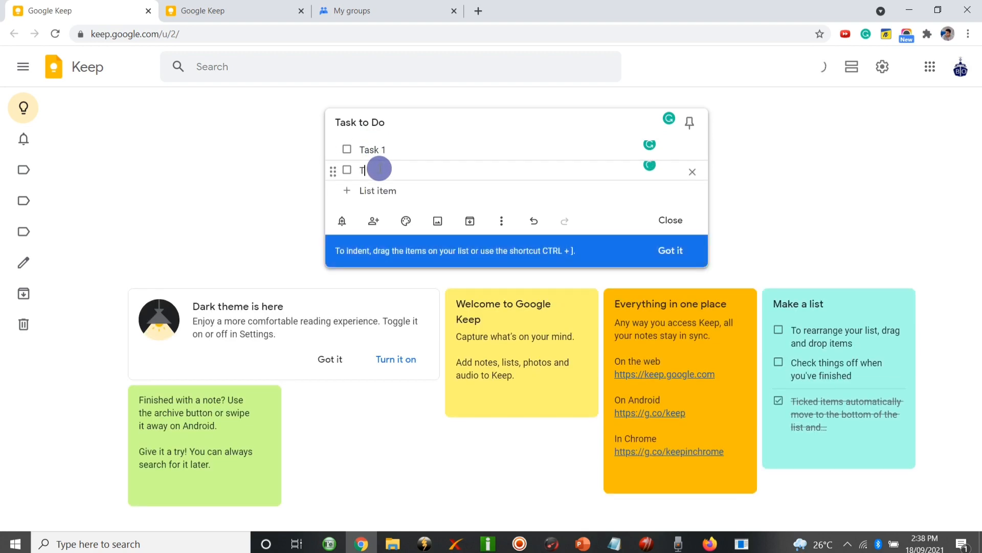
type("ask 2")
Set the new checklist note's colour to yellow and save the note.
mouse_move(404, 217)
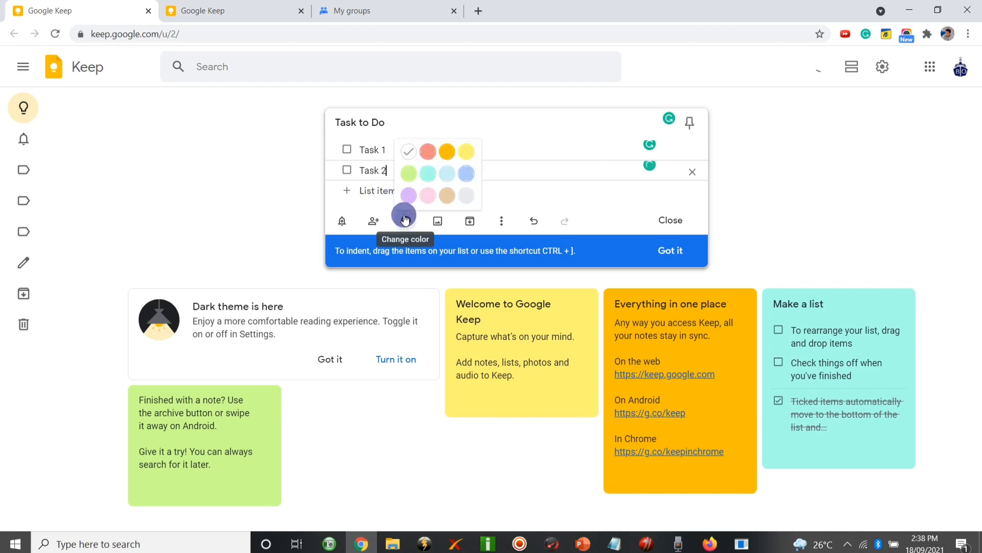
left_click(465, 153)
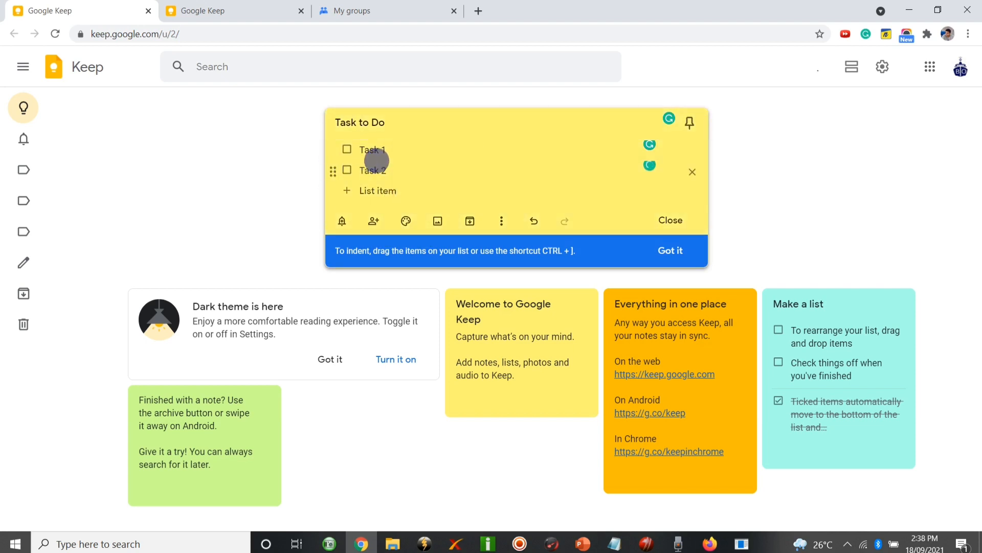
left_click(282, 163)
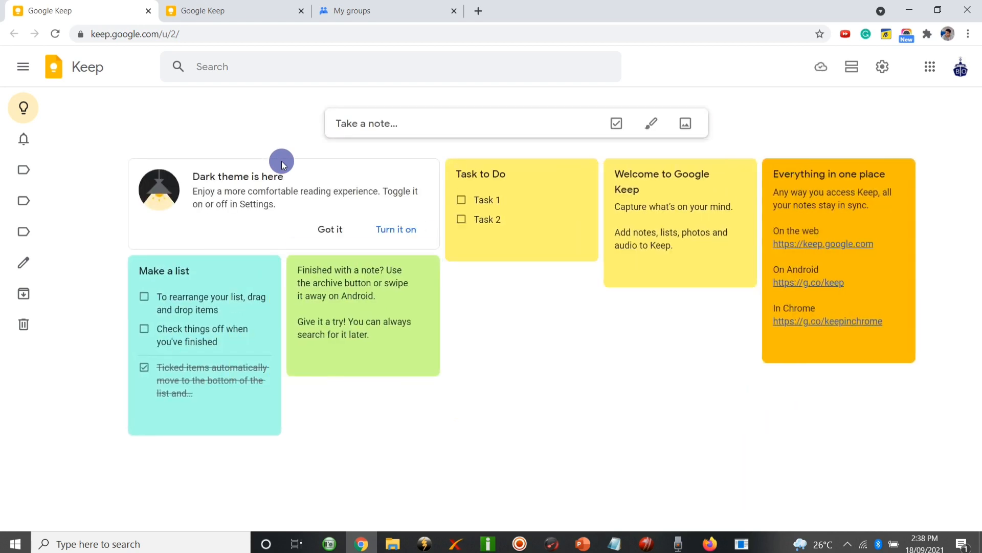
Tick Task 1 and Task 2 in the "Task to Do" note, and untick both.
left_click(461, 201)
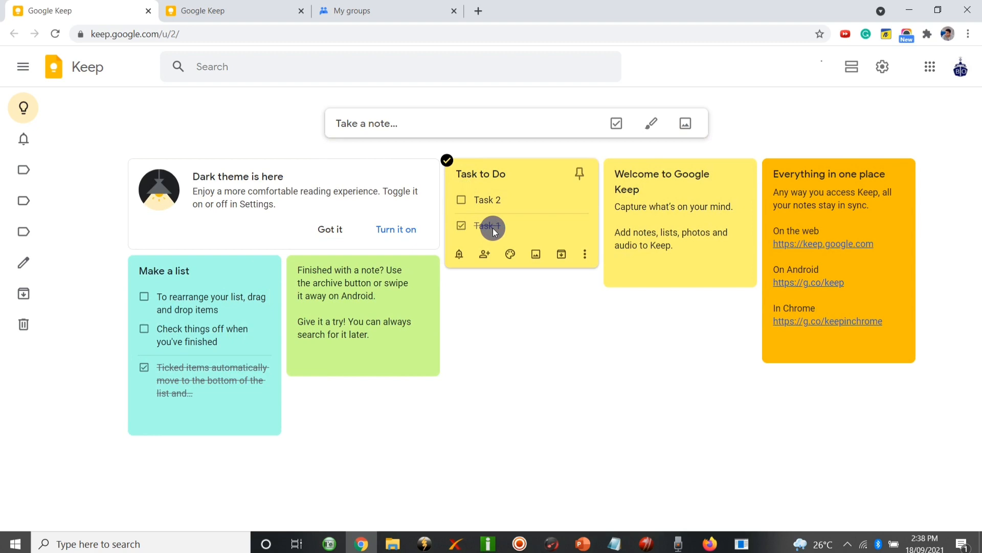
left_click(462, 199)
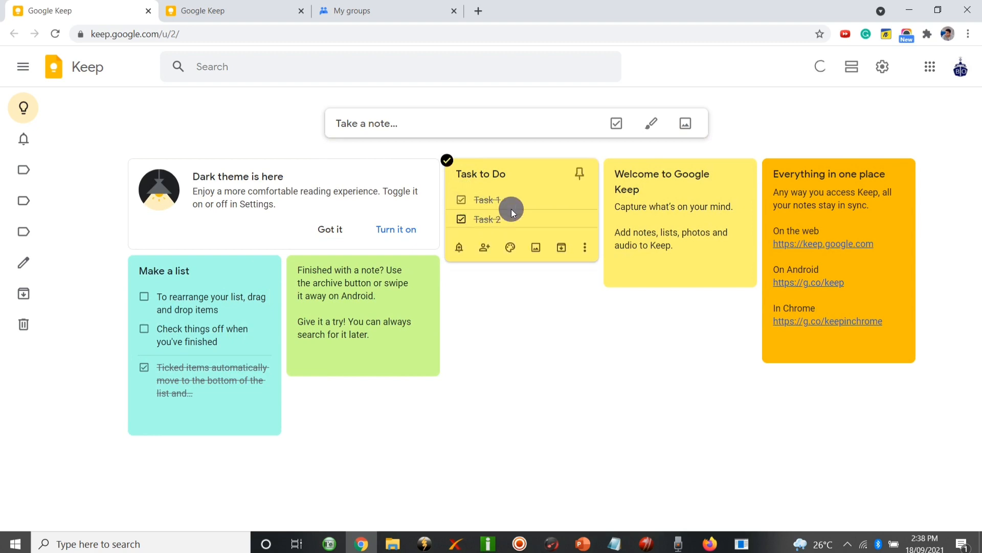
left_click(461, 200)
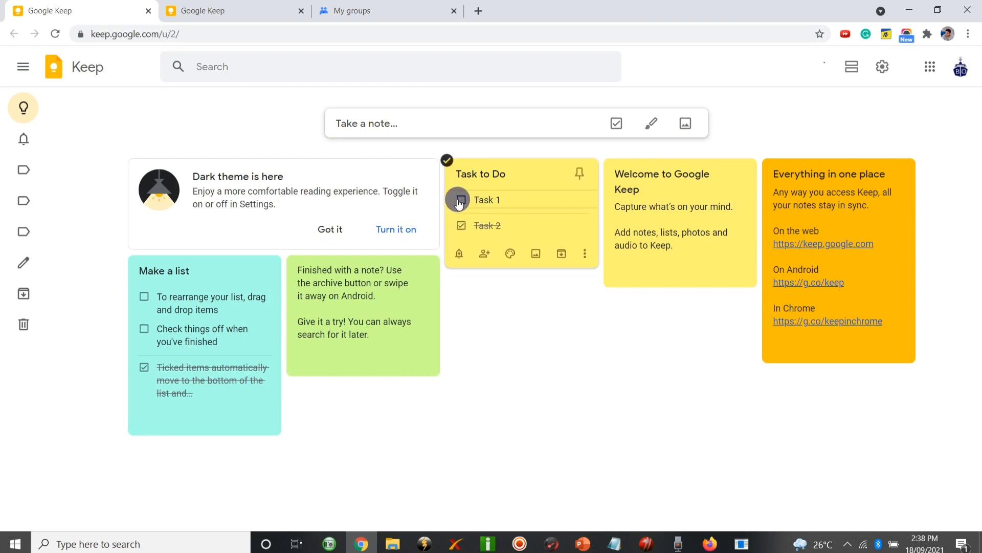
left_click(461, 225)
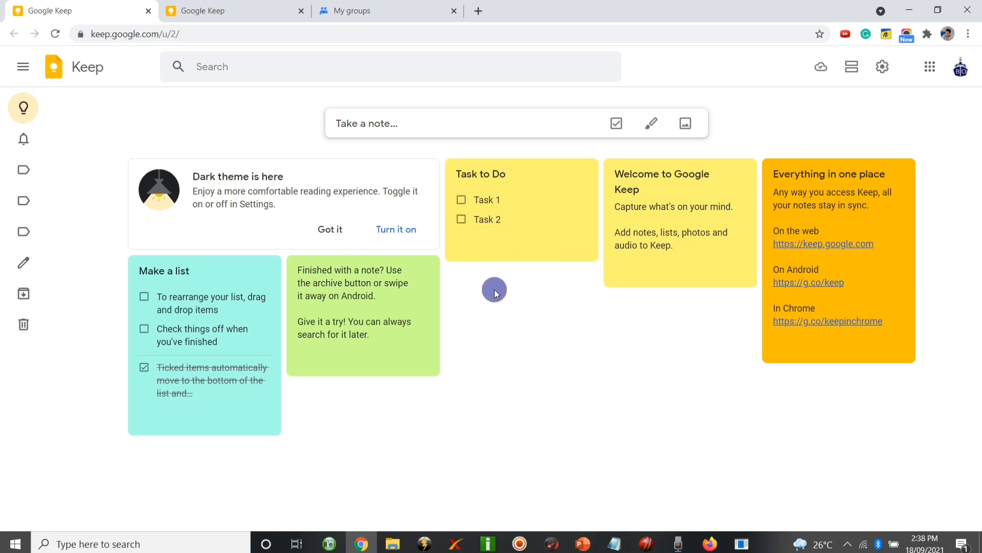
Add a reminder to the "Task to Do" note for tomorrow at 8:00 AM.
mouse_move(499, 249)
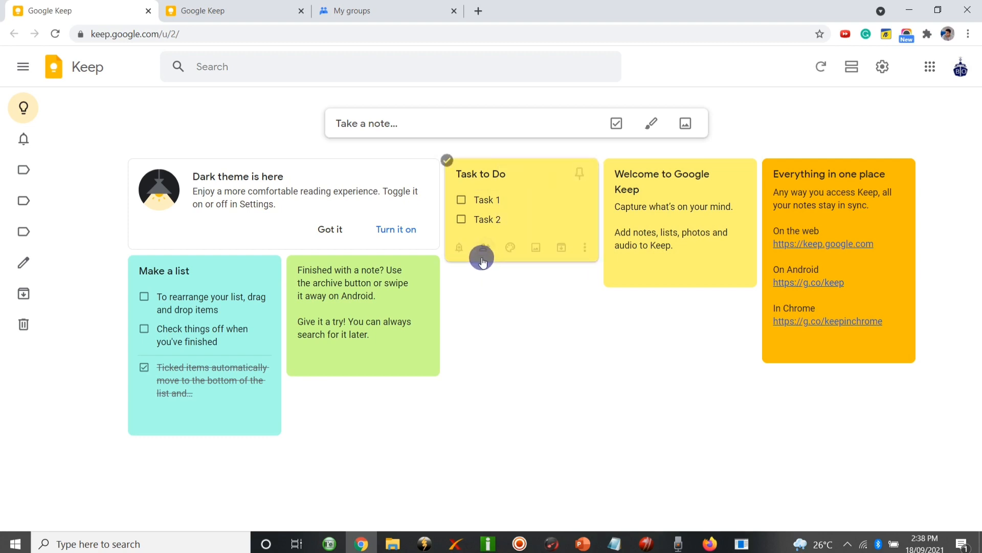
left_click(456, 255)
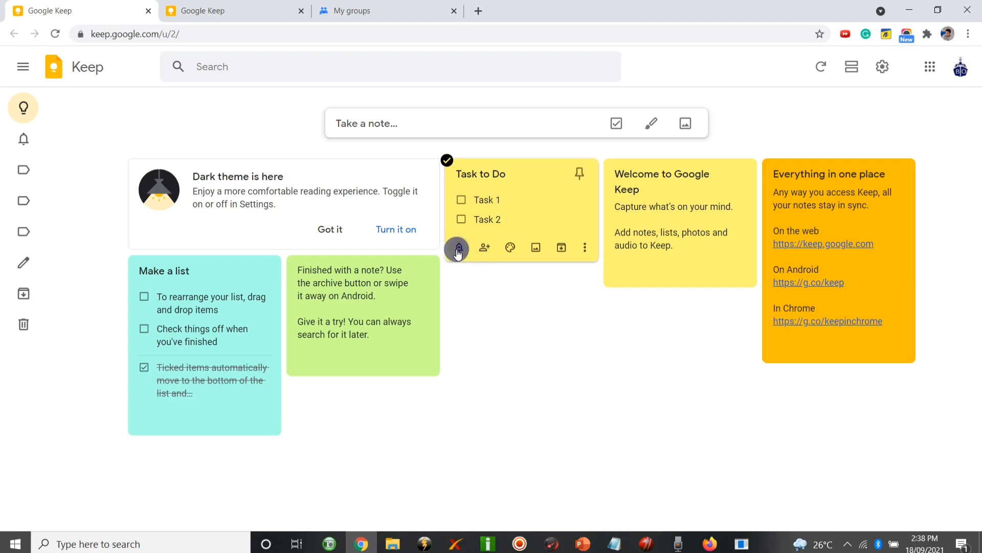
left_click(458, 255)
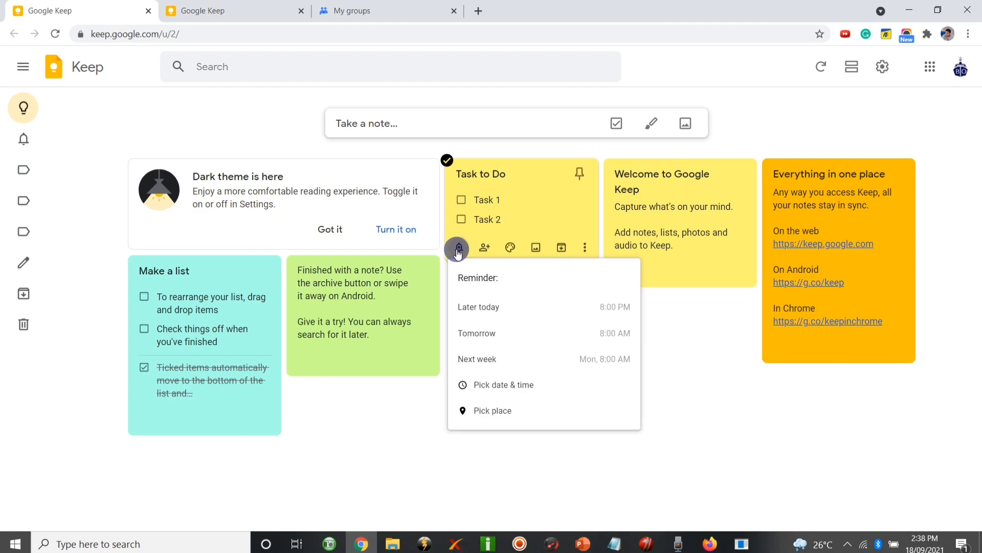
left_click(463, 279)
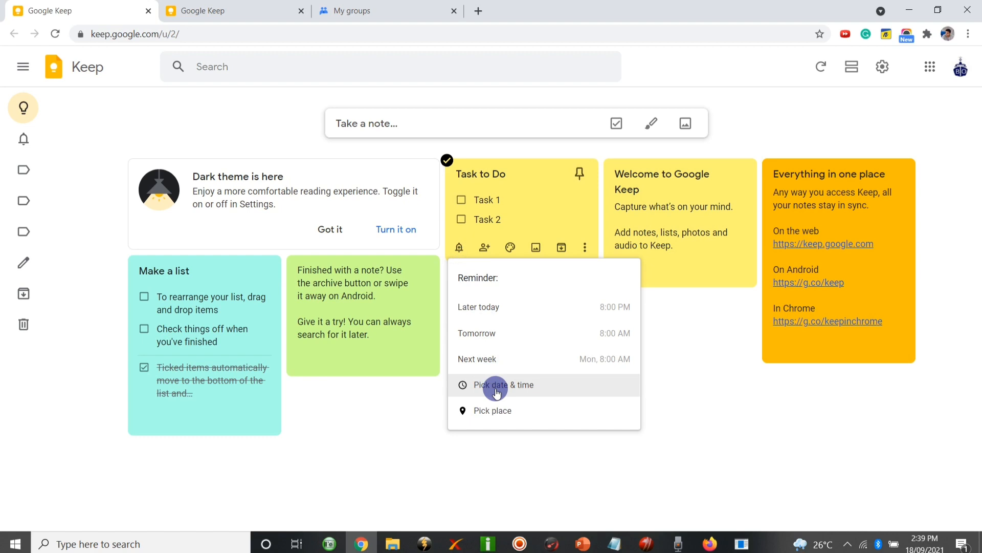
left_click(508, 337)
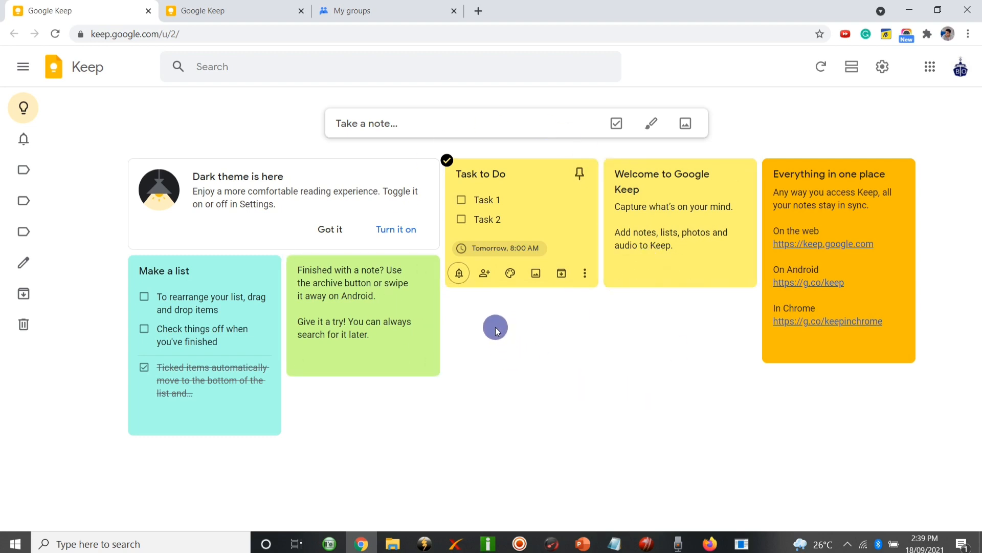
Share the "Task to Do" note by adding a collaborator's e-mail address and saving.
left_click(484, 275)
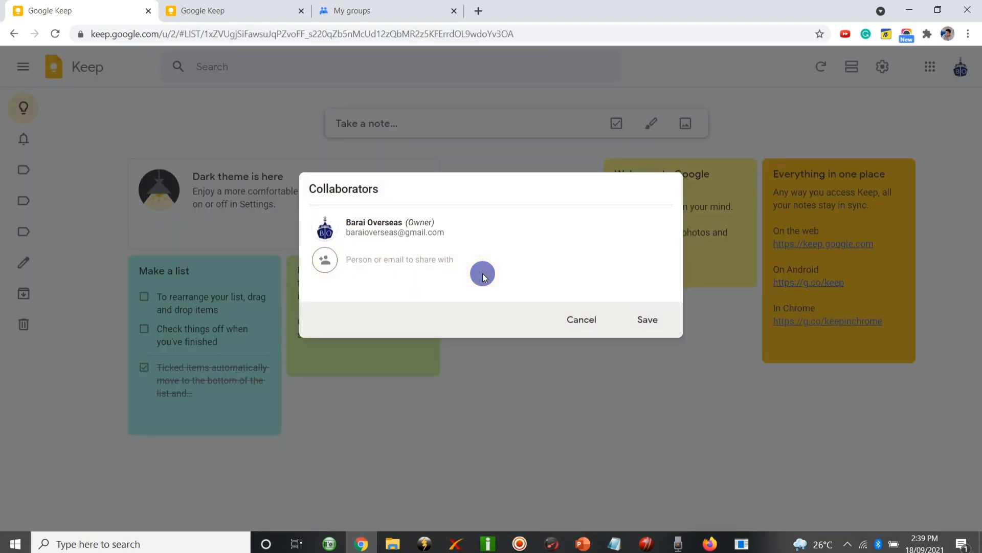
type("kish")
left_click(466, 279)
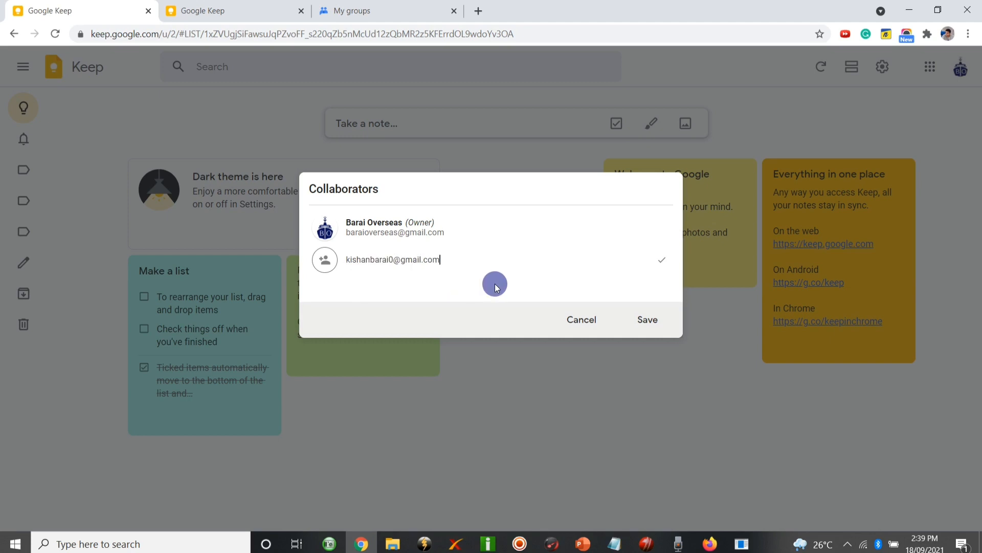
left_click(647, 319)
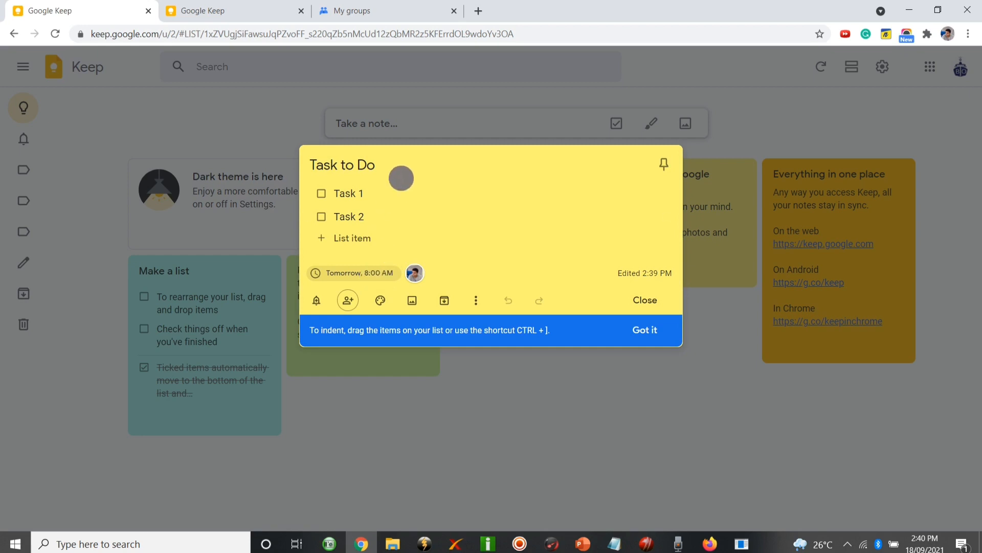
Switch to the collaborator's Gmail, open the "Task to Do" sharing e-mail under Promotions, and open the shared note in Keep.
left_click(523, 148)
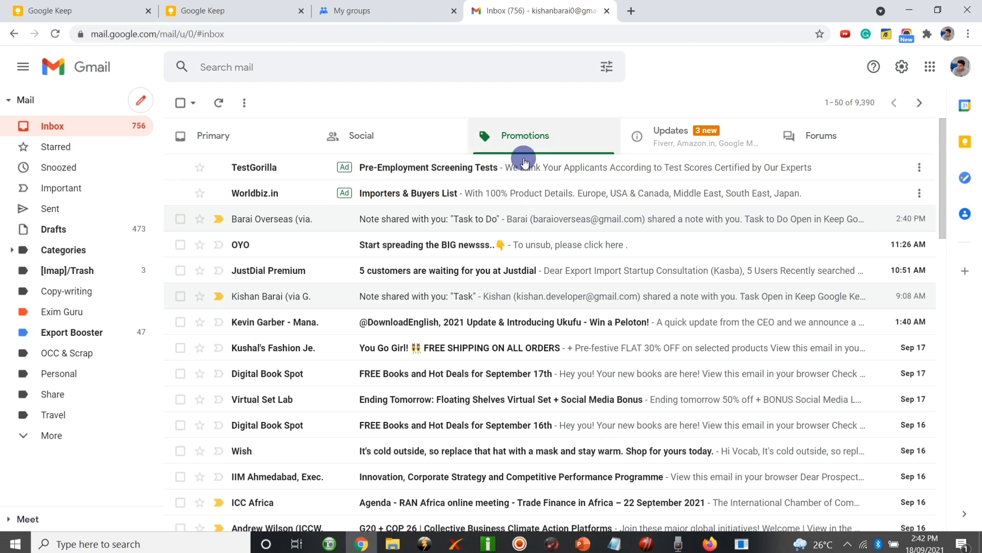
left_click(532, 221)
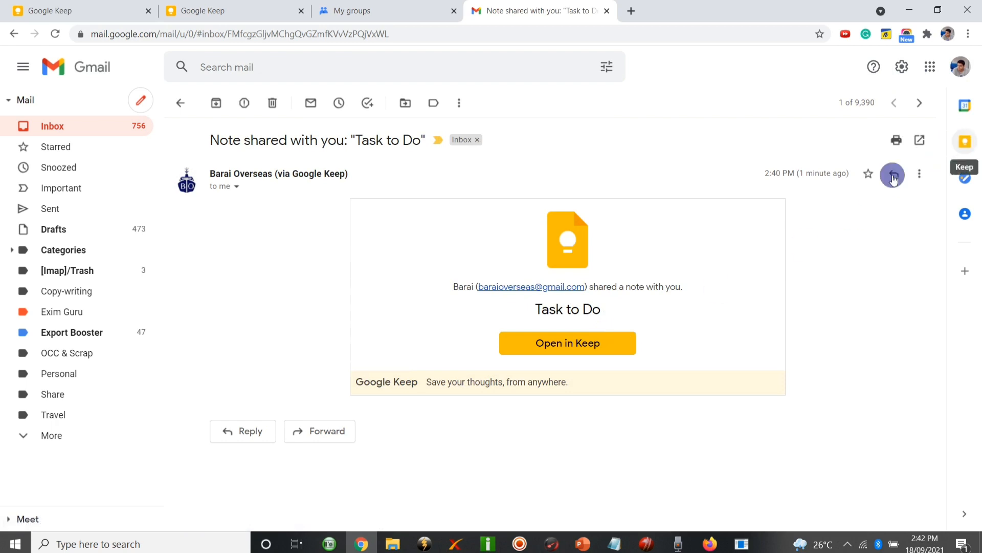
left_click(589, 351)
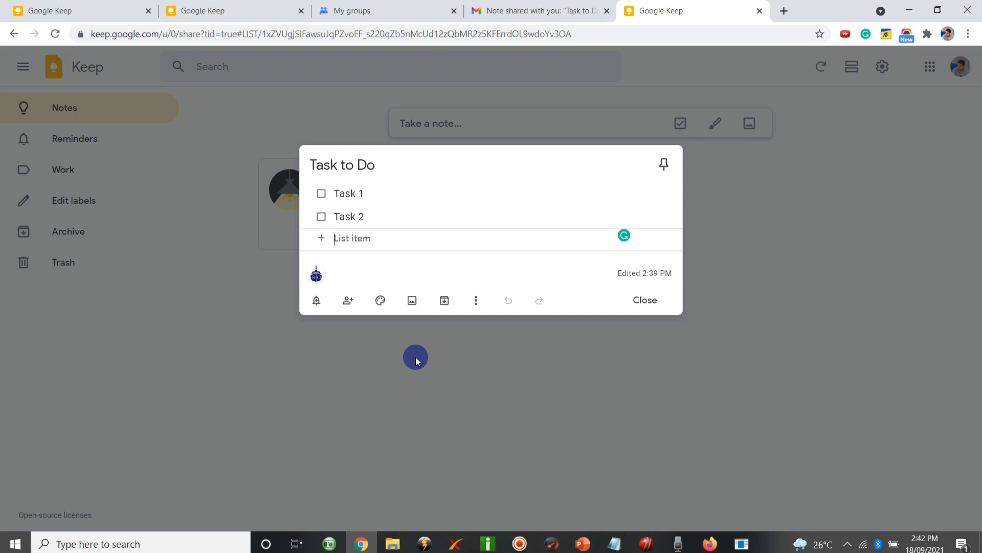
Return to Gmail, reopen the "Task to Do" sharing e-mail, and create a filter that categorizes messages from its sender as Primary.
left_click(505, 8)
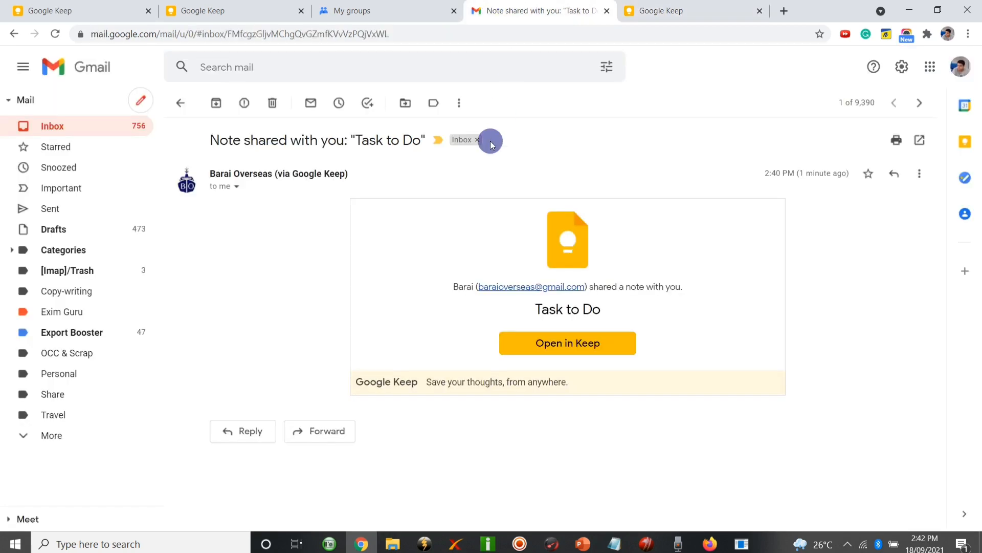
left_click(177, 105)
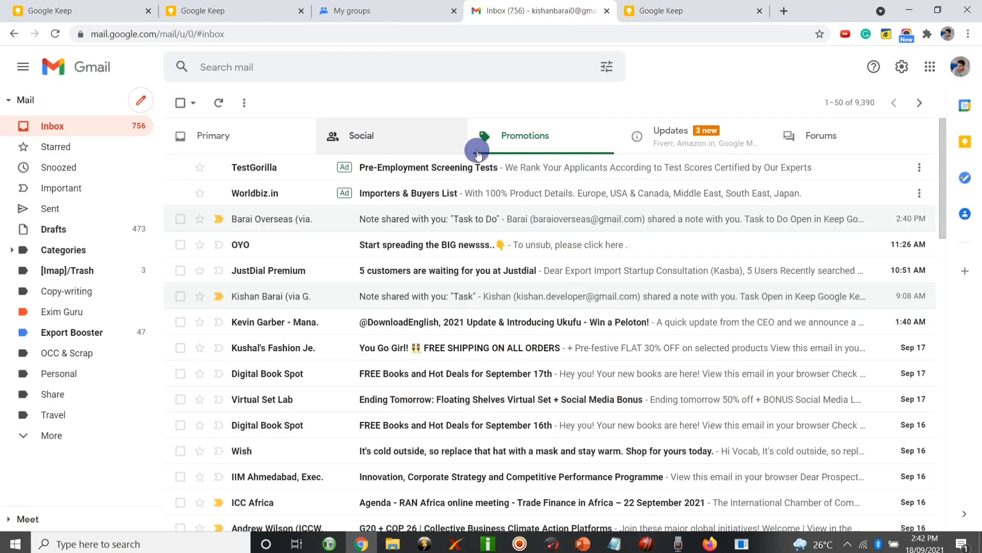
left_click(515, 219)
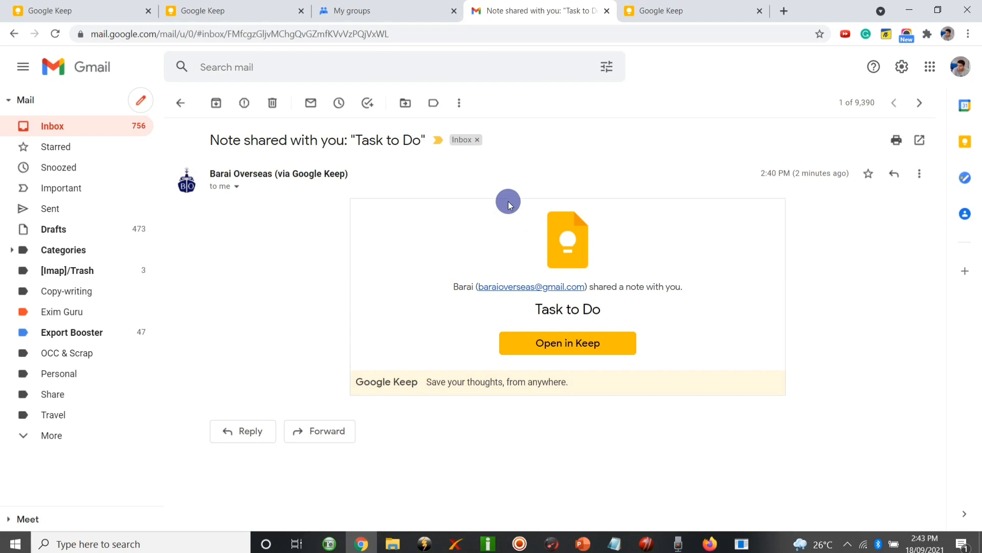
left_click(459, 105)
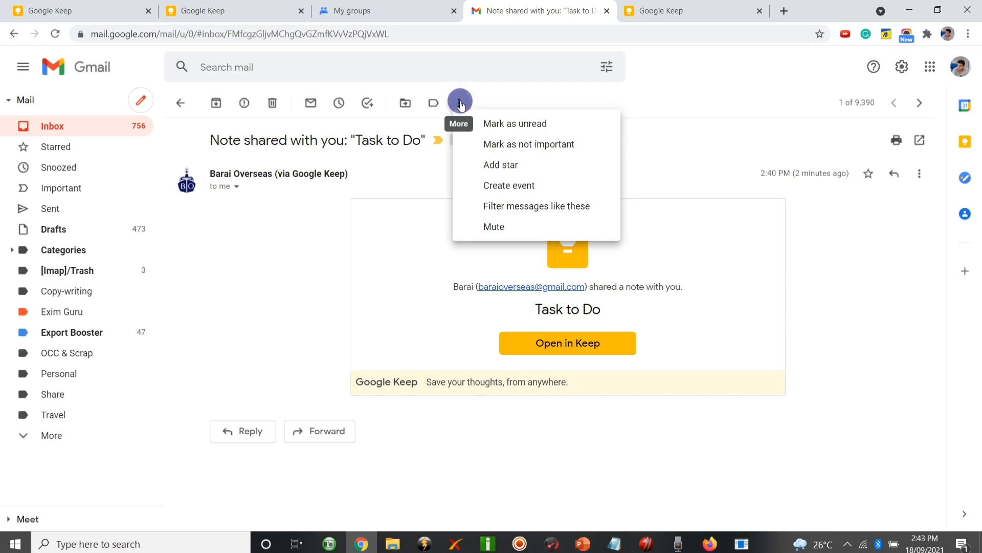
left_click(499, 207)
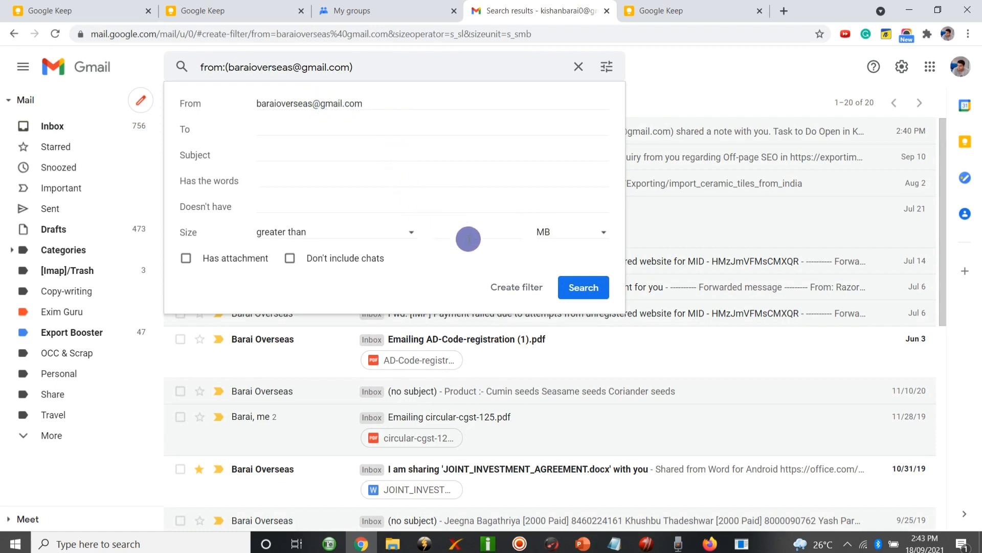
left_click(503, 290)
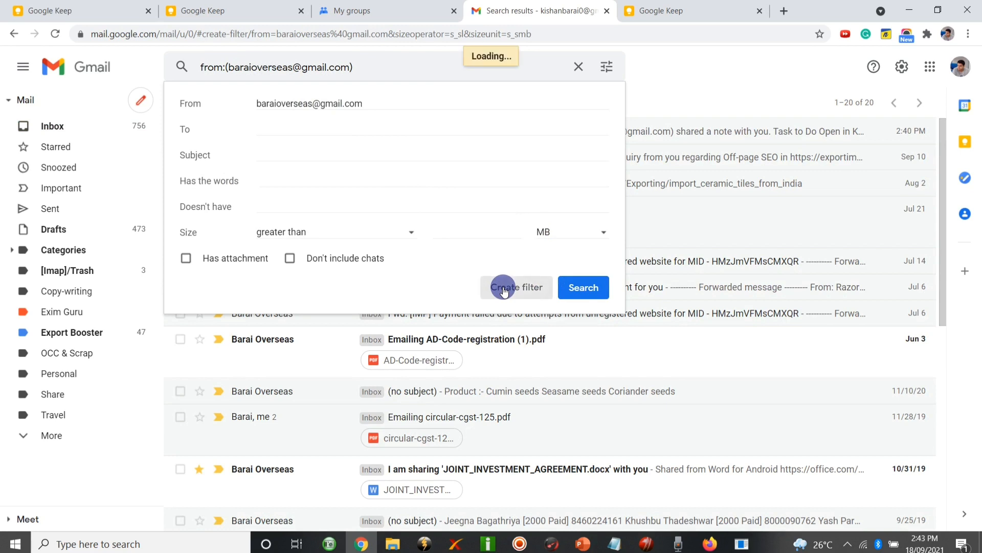
left_click(311, 340)
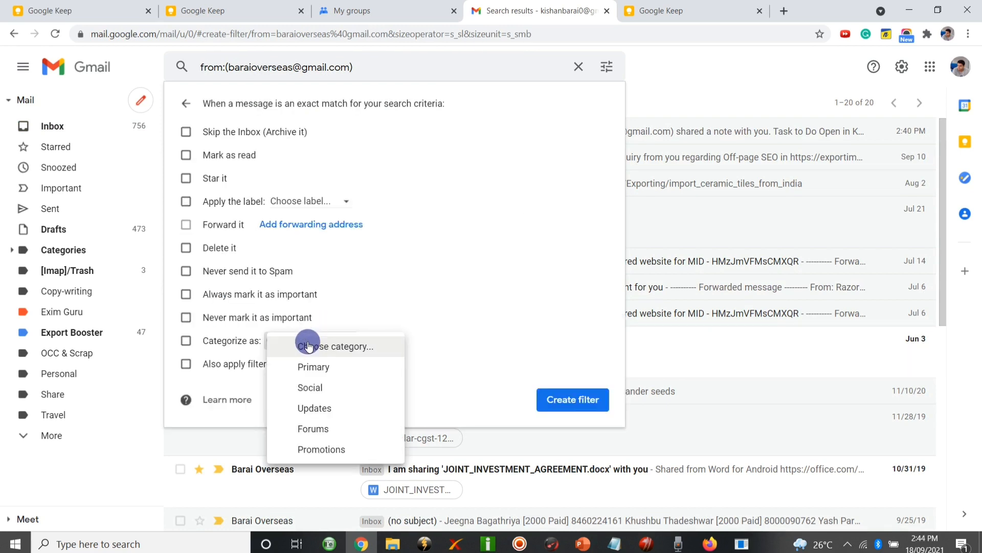
left_click(313, 367)
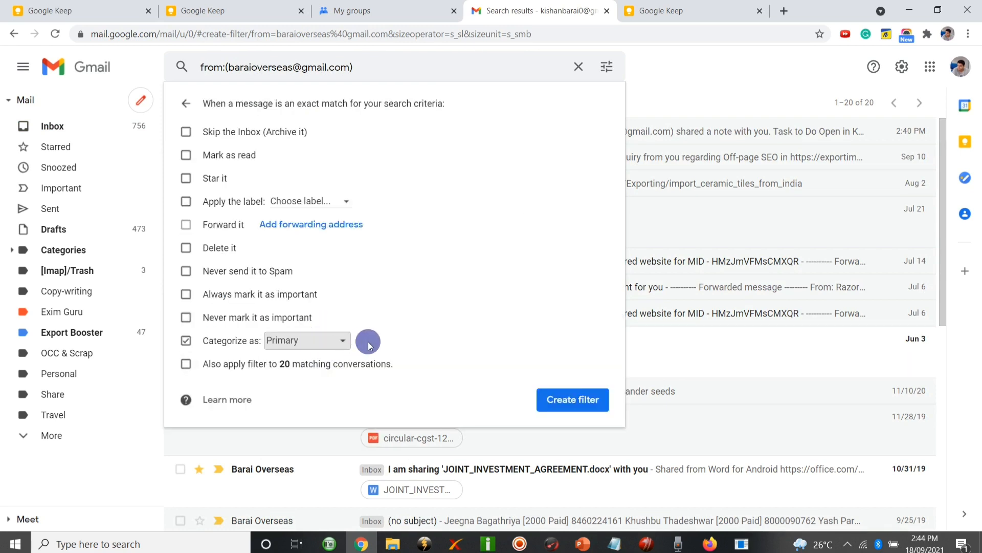
left_click(563, 399)
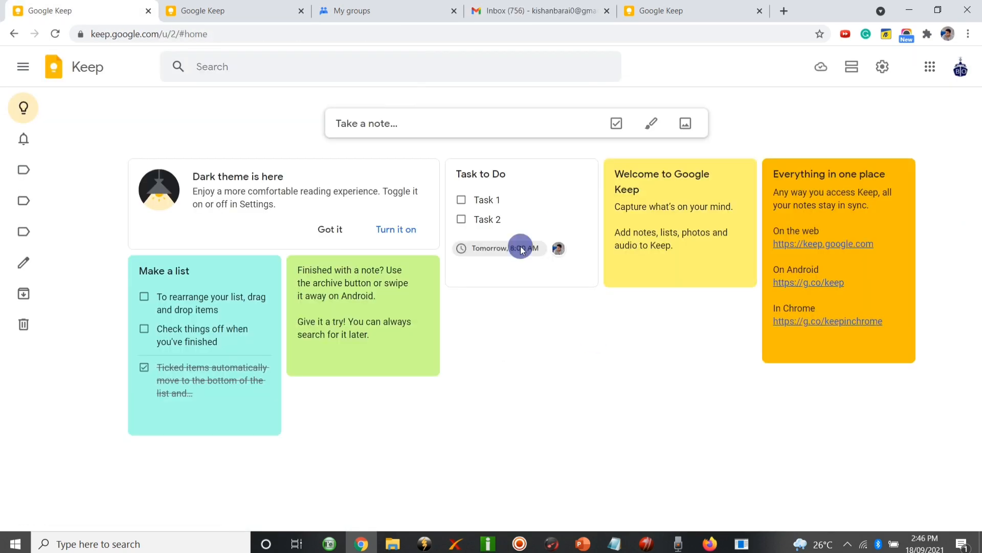
Start a new note titled "Task 2 - Urgent".
left_click(394, 134)
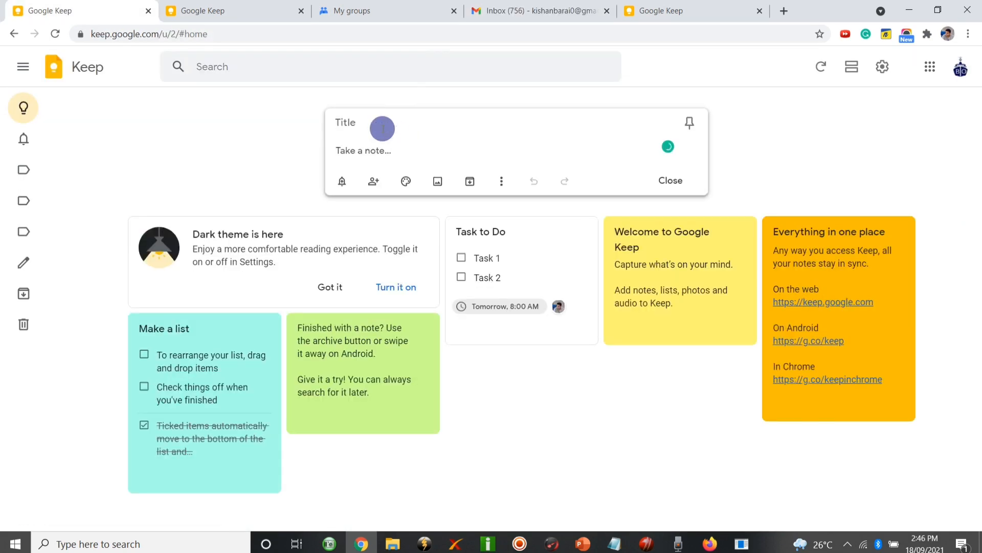
left_click(364, 122)
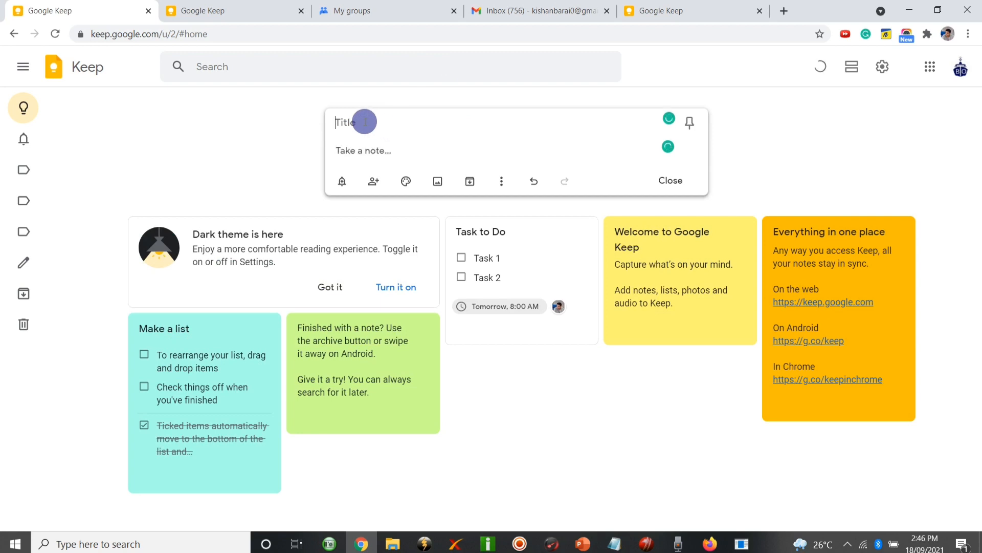
type("Task 2")
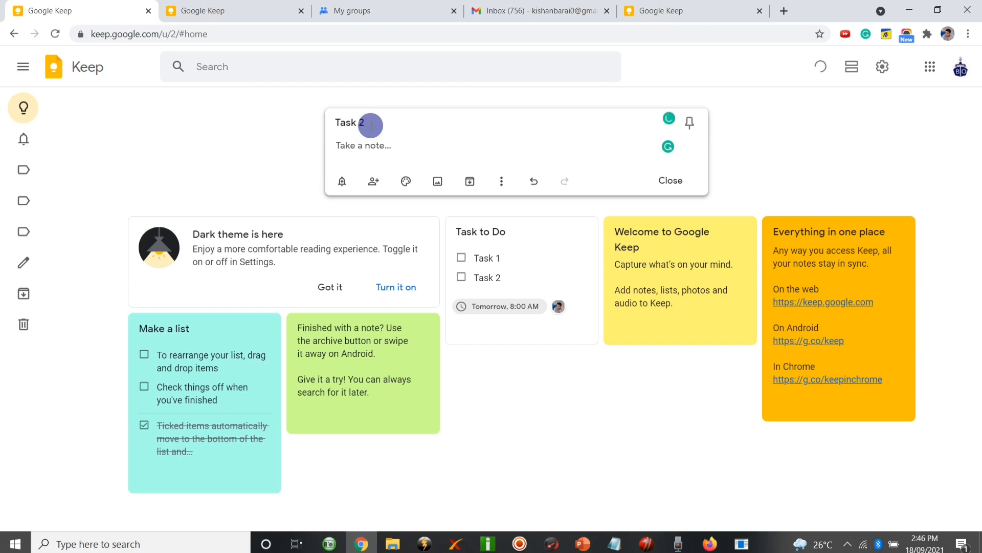
type(" - Urgent")
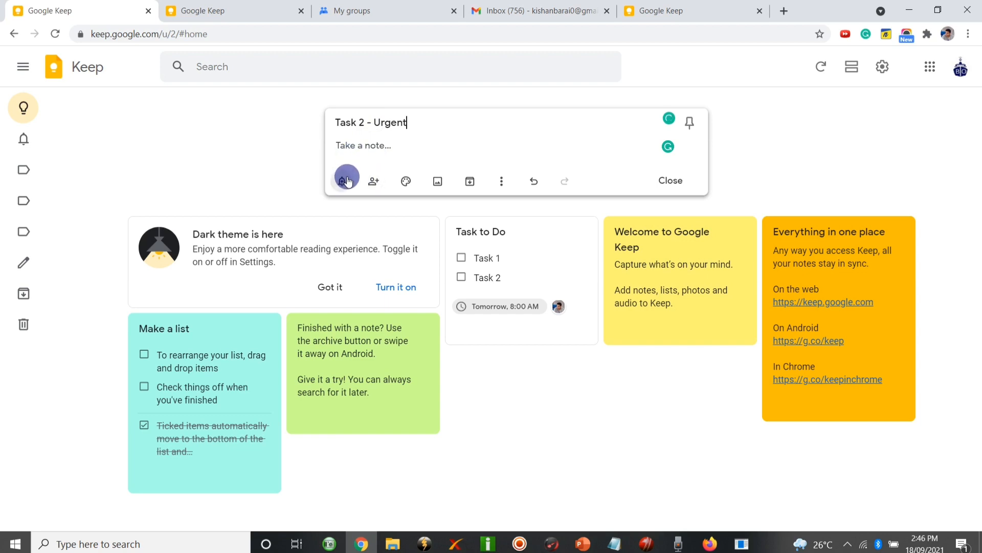
Share the "Task 2 - Urgent" note by adding the collaborator's e-mail address and saving.
left_click(375, 182)
type("ki")
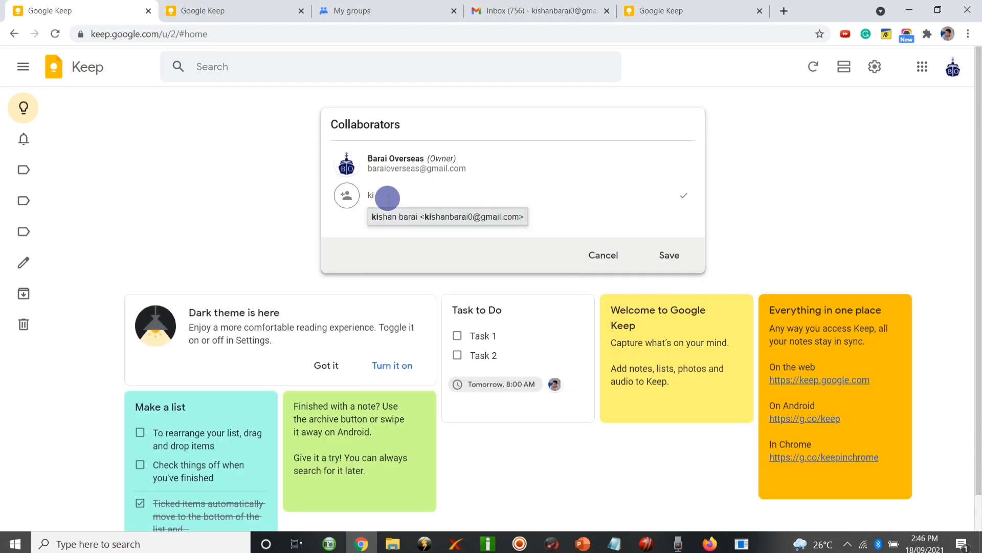
type("s")
left_click(411, 217)
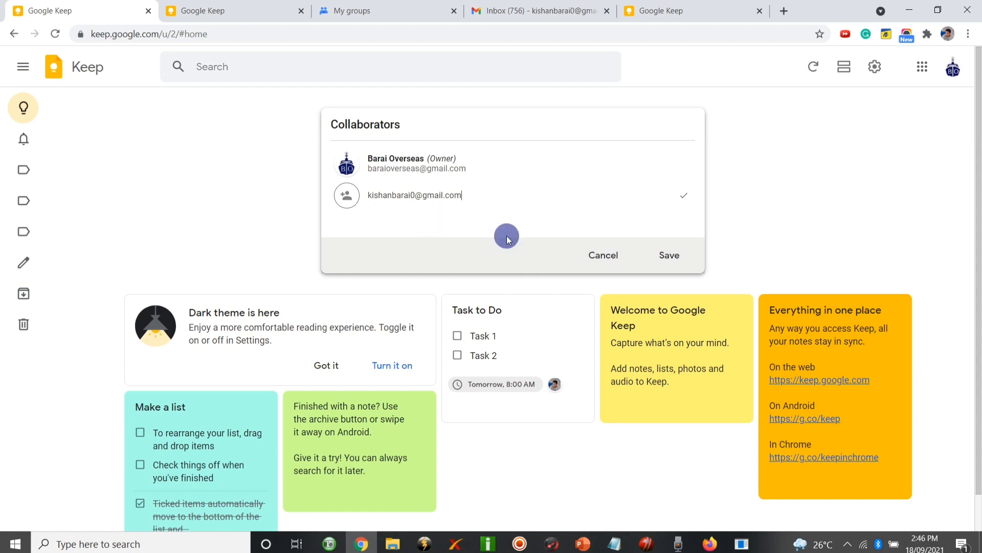
left_click(664, 254)
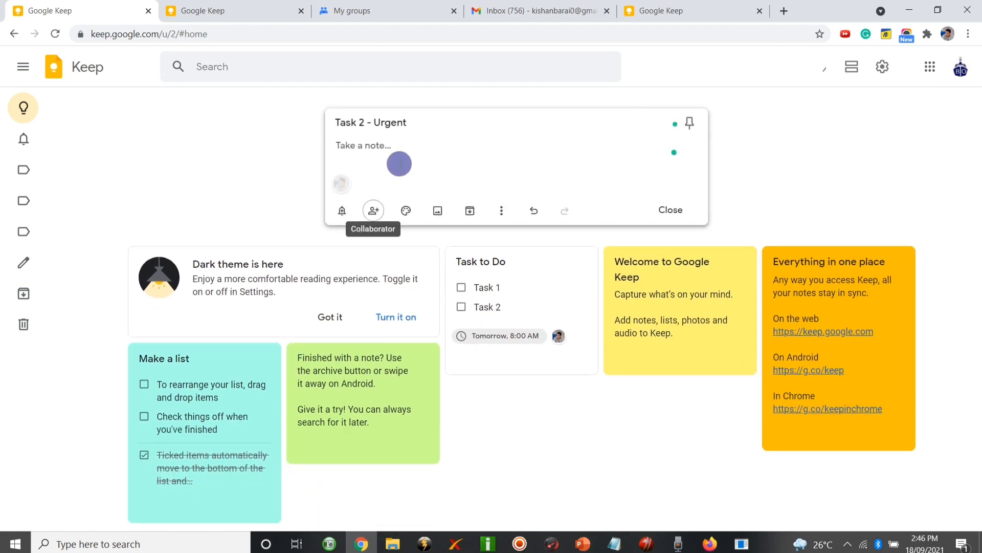
Enter "Urgently report" as the text of the "Task 2 - Urgent" note and close the note.
left_click(374, 143)
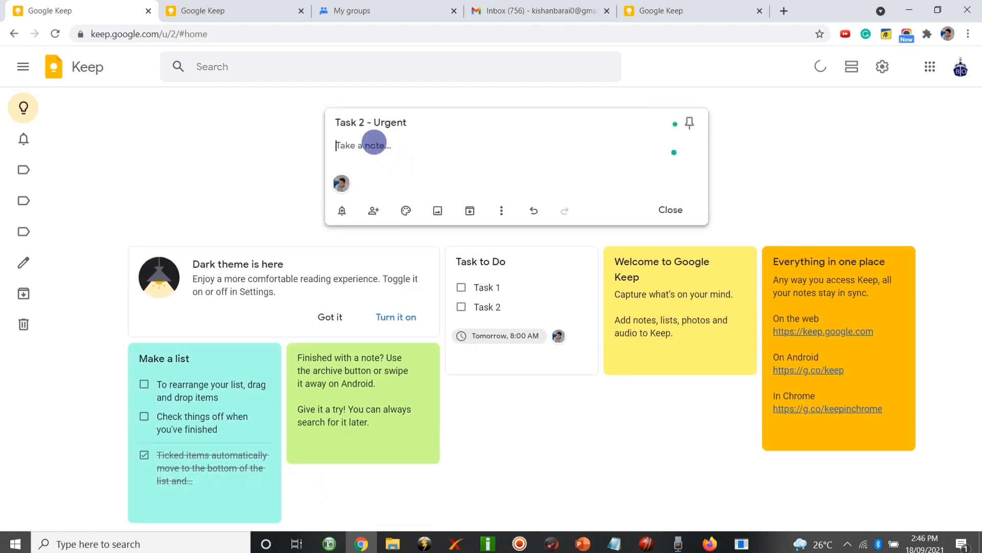
type("Urgen")
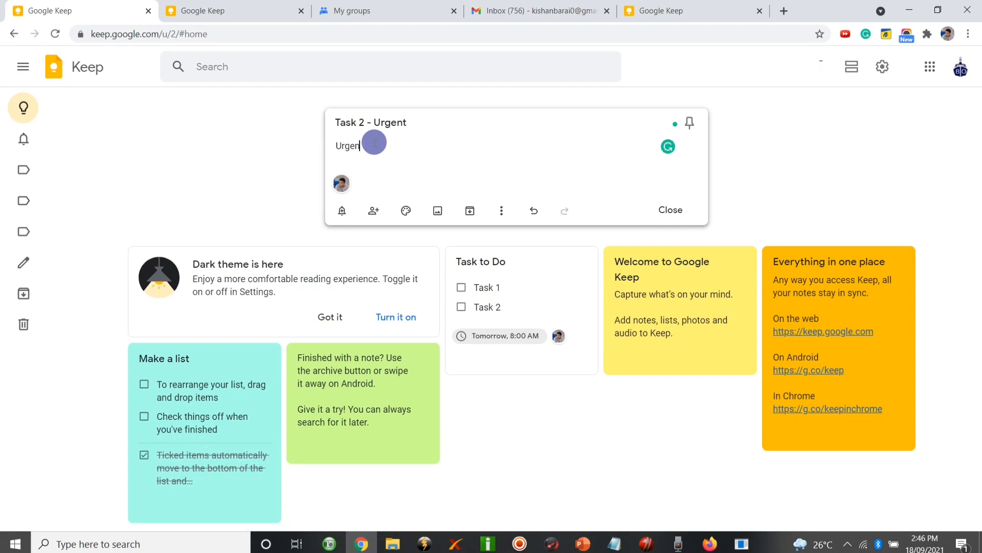
type("tly report")
left_click(283, 142)
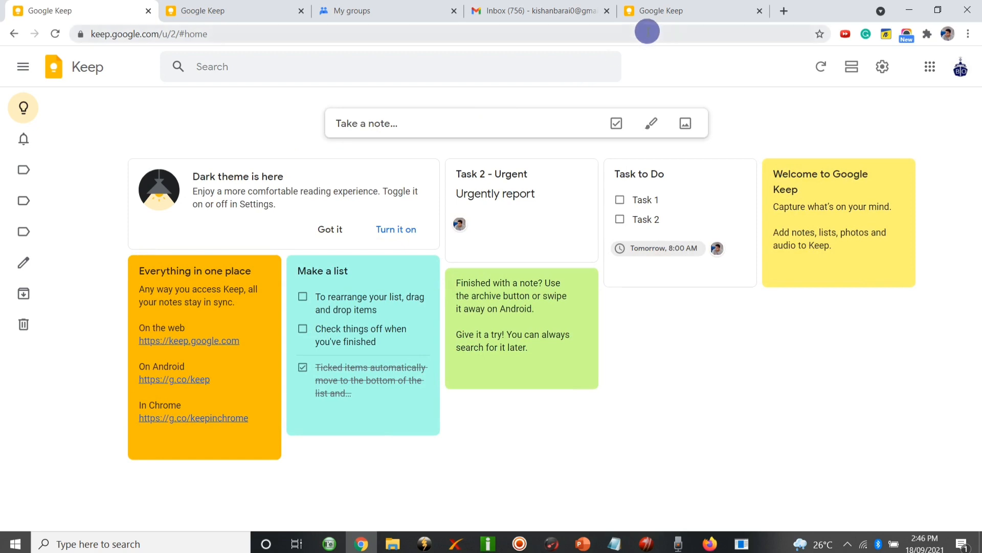
Switch to the collaborator's Keep and close the open "Task to Do" note to view the shared notes.
left_click(669, 7)
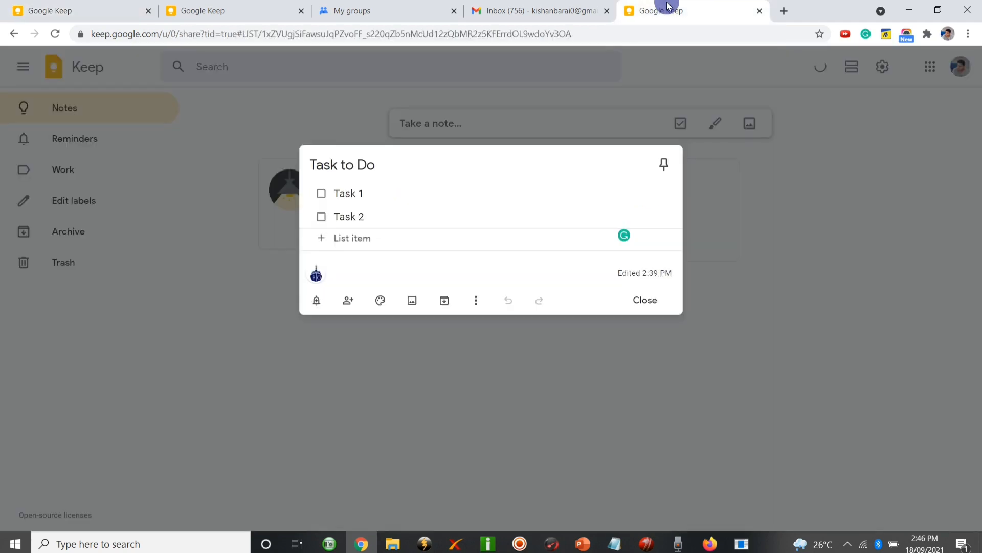
left_click(641, 296)
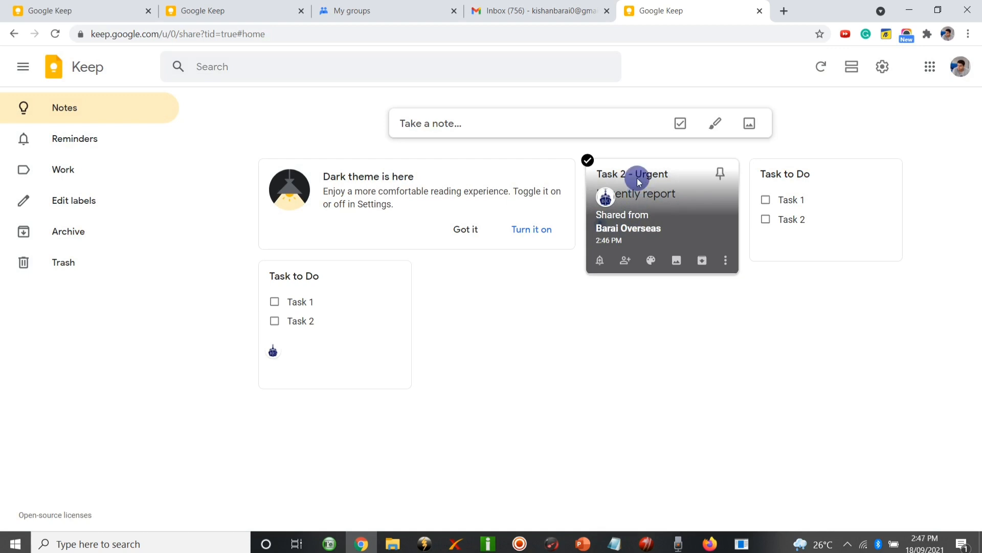
Switch to Gmail, start a filter for messages from the "Task to Do" sharing e-mail's sender, and open its category choices.
left_click(542, 10)
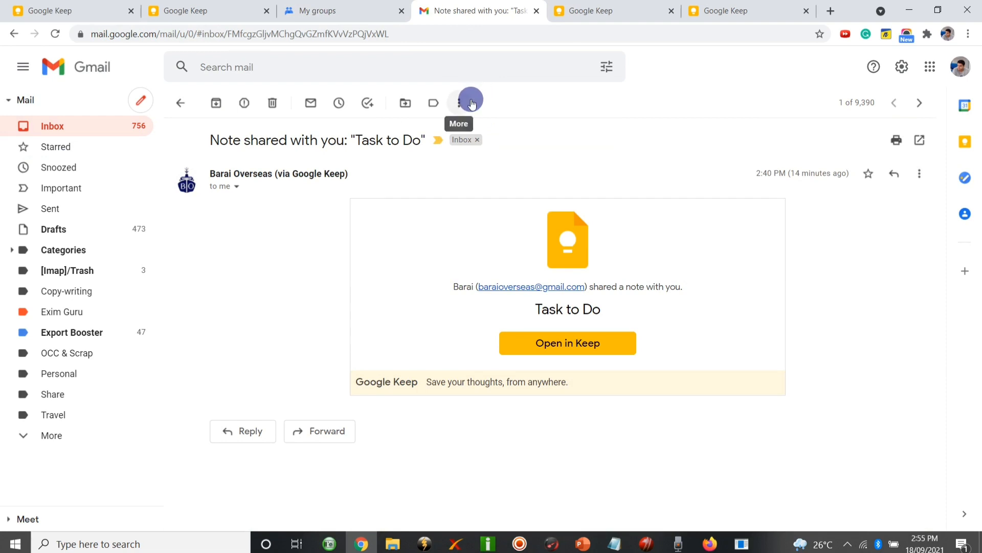
left_click(471, 104)
left_click(490, 202)
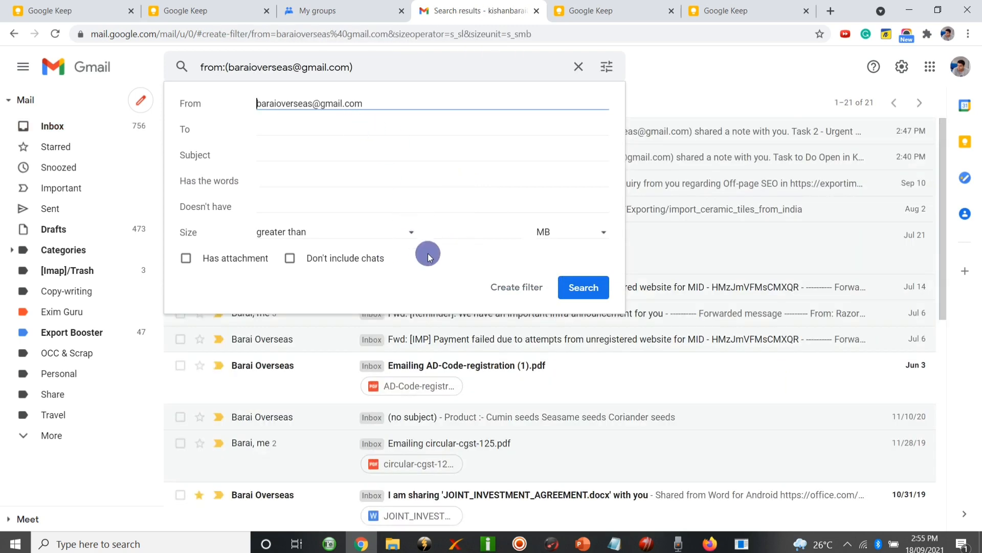
left_click(515, 286)
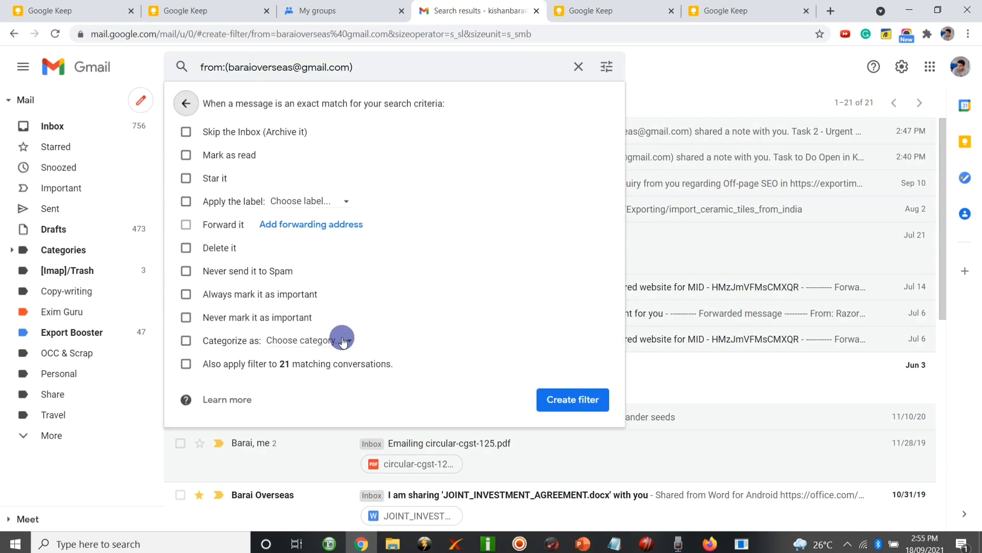
left_click(323, 340)
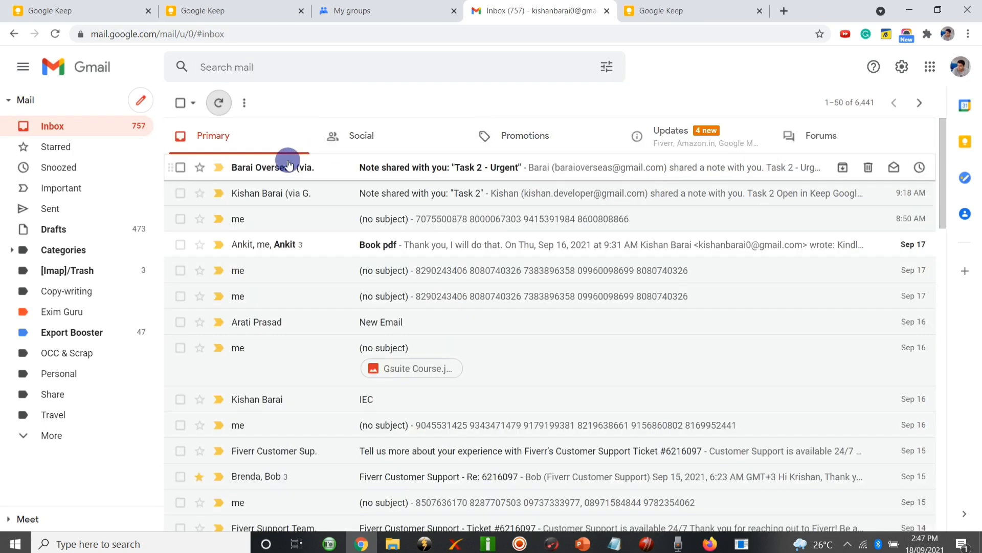
Open the "Task 2 - Urgent" sharing e-mail under Primary, view the shared note in Keep, and close it.
left_click(482, 171)
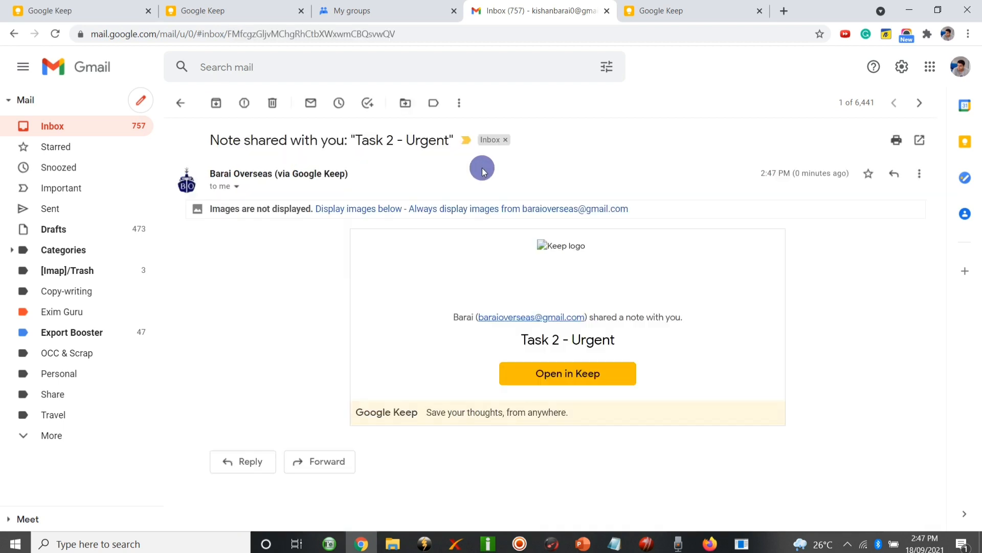
left_click(558, 375)
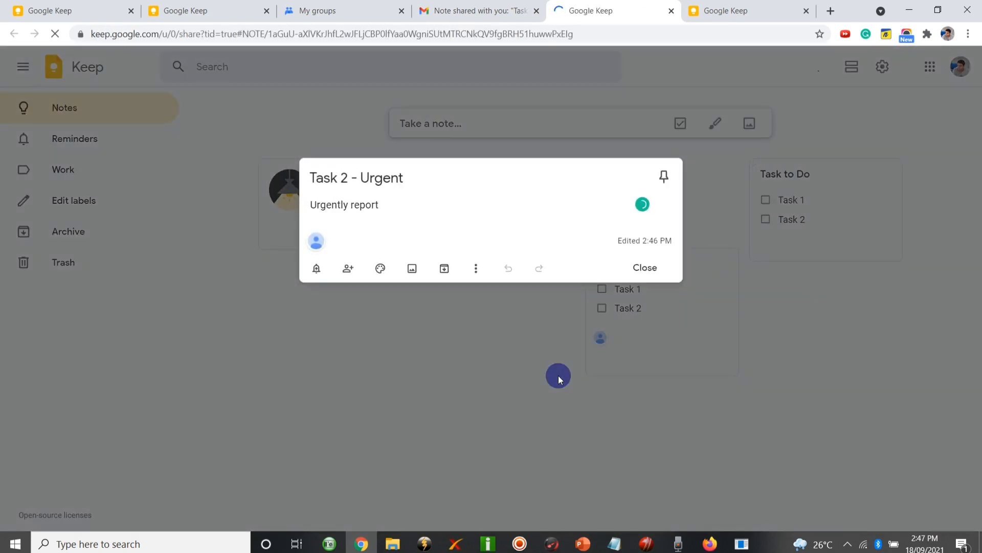
left_click(648, 265)
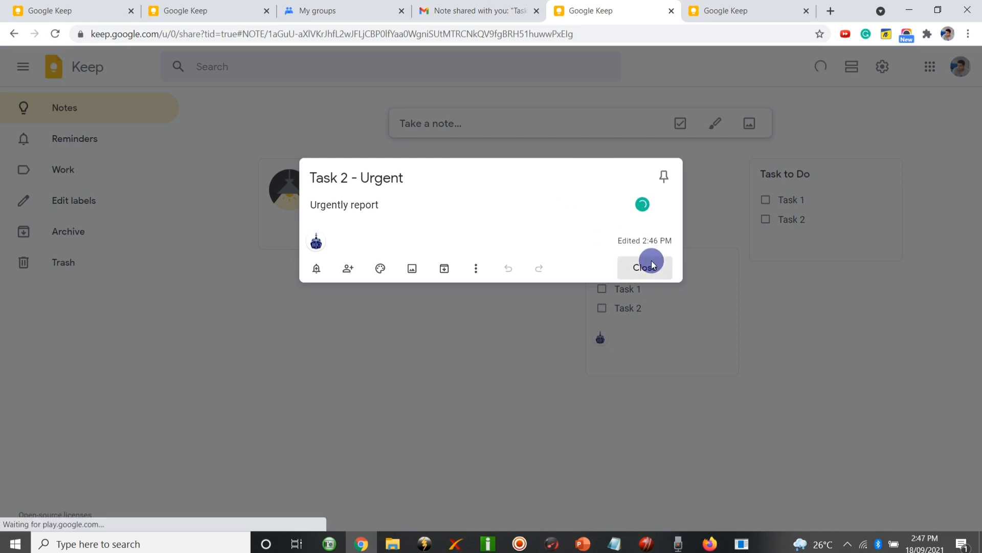
Create a new note titled "Important Surat Meeting" with the text "Address".
left_click(460, 123)
type("Im")
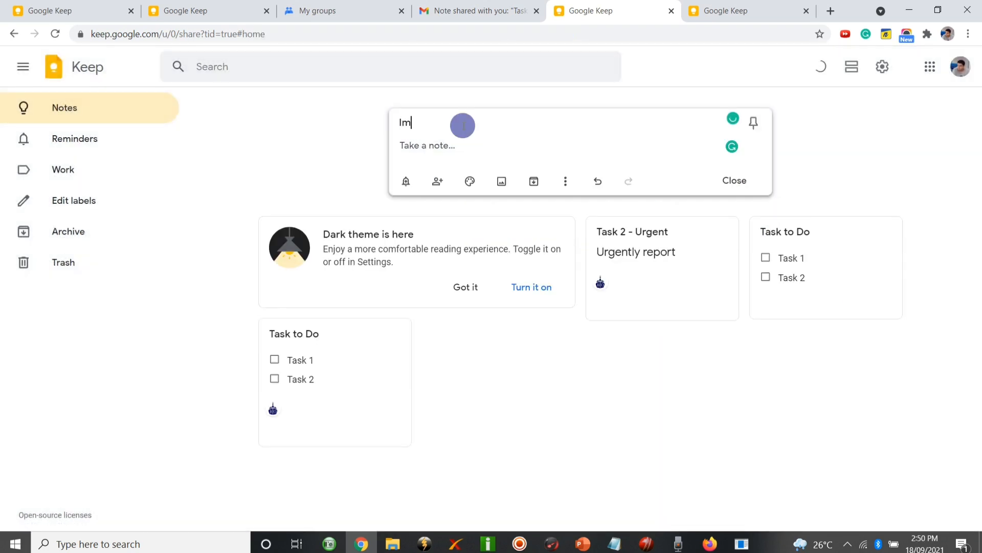
type("portant Surat Me")
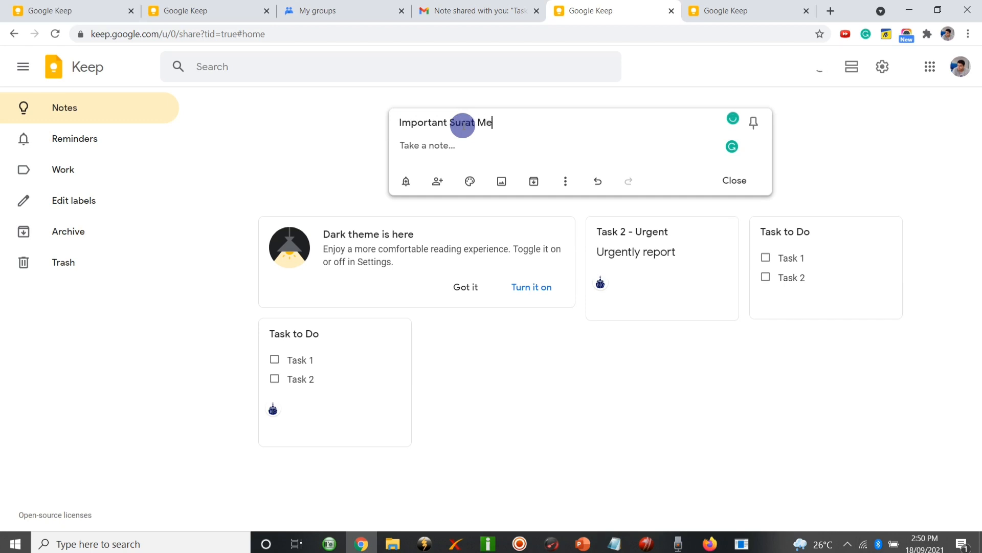
type("eting")
left_click(444, 145)
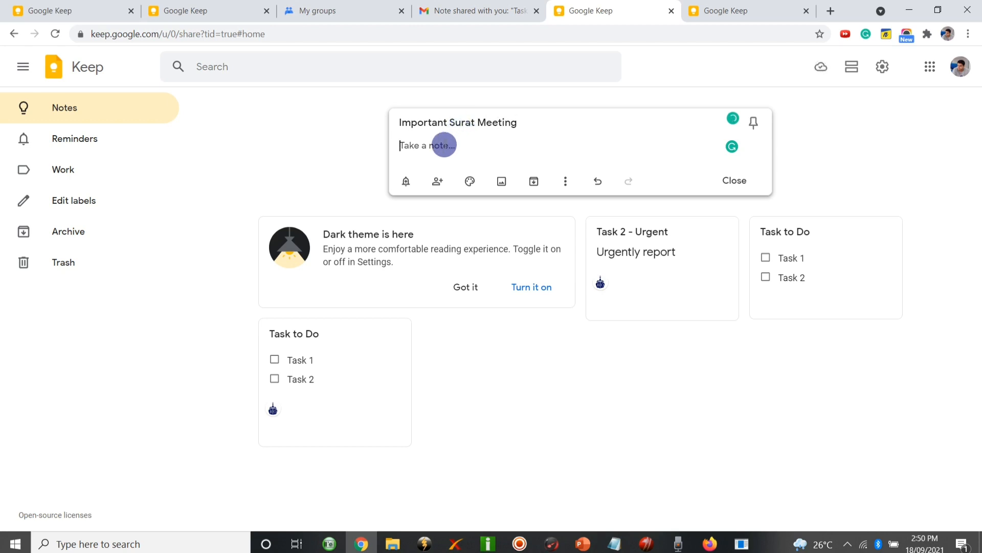
type("Addres")
key("BackSpace")
key("BackSpace")
key("BackSpace")
type("ss")
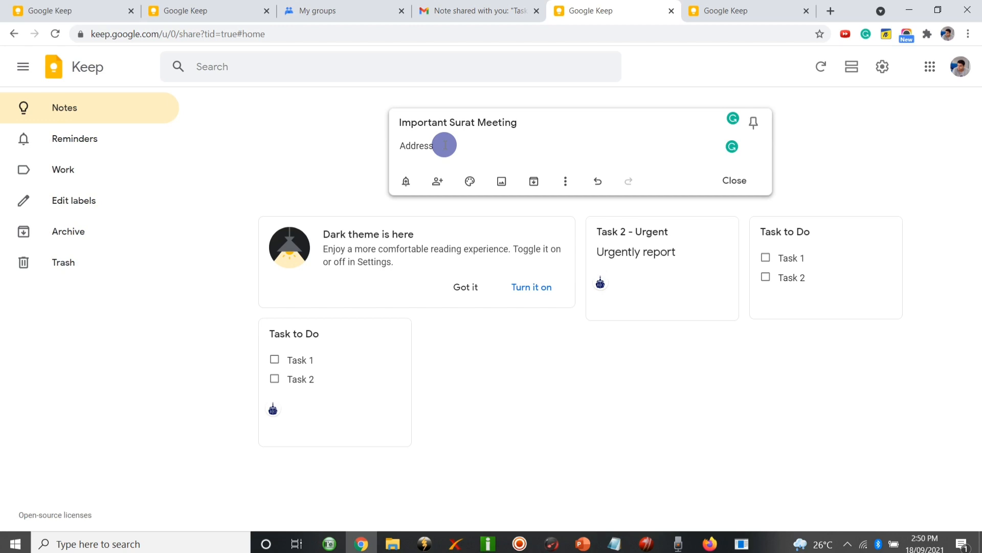
Add a place reminder for Varachha, Surat, Gujarat, India to the "Important Surat Meeting" note and close the note.
left_click(414, 187)
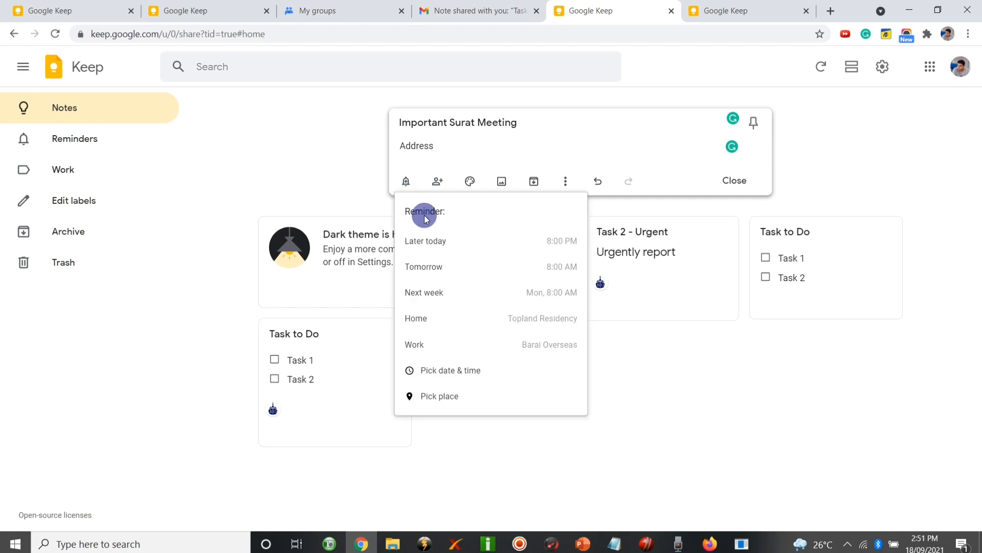
left_click(441, 393)
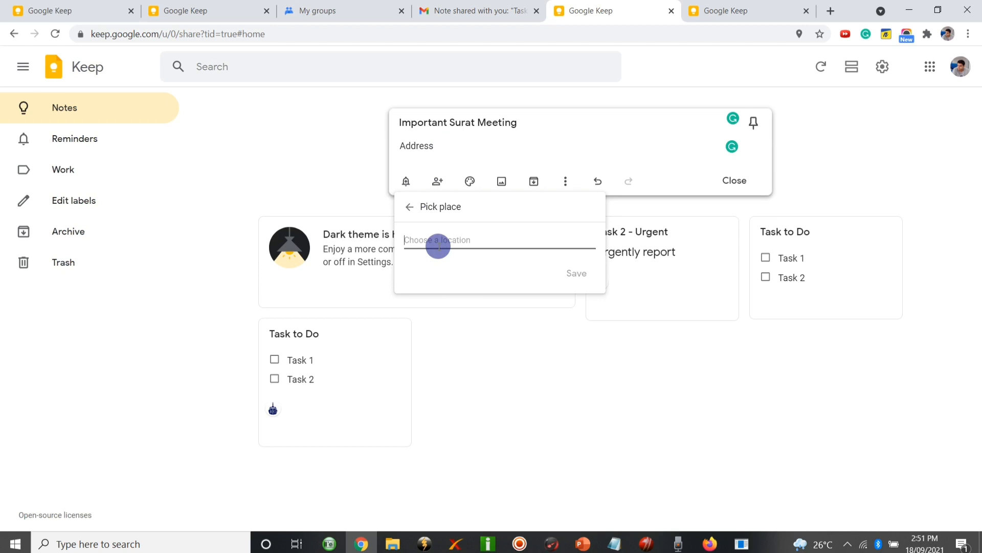
type("Surst")
key("BackSpace")
key("BackSpace")
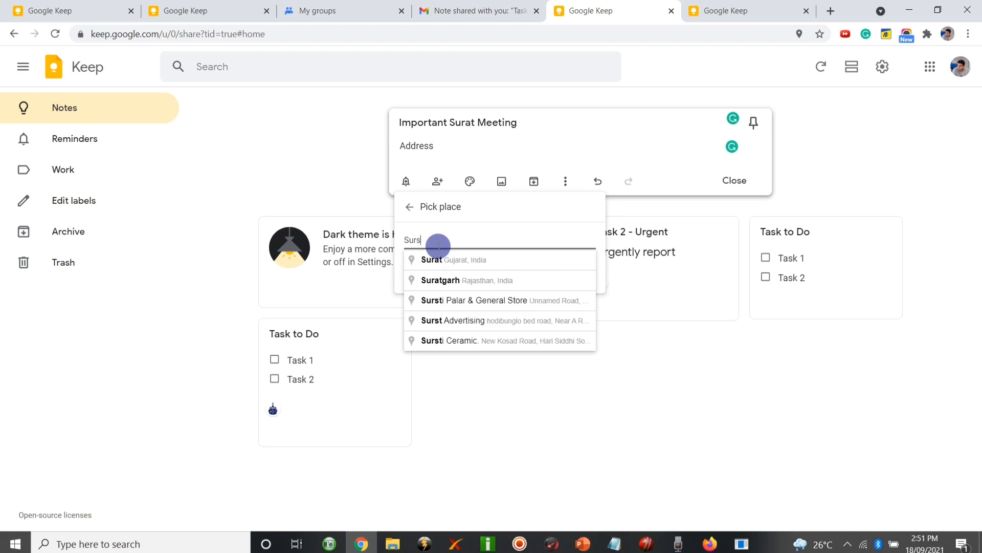
type("at")
key("BackSpace")
key("BackSpace")
key("BackSpace")
key("BackSpace")
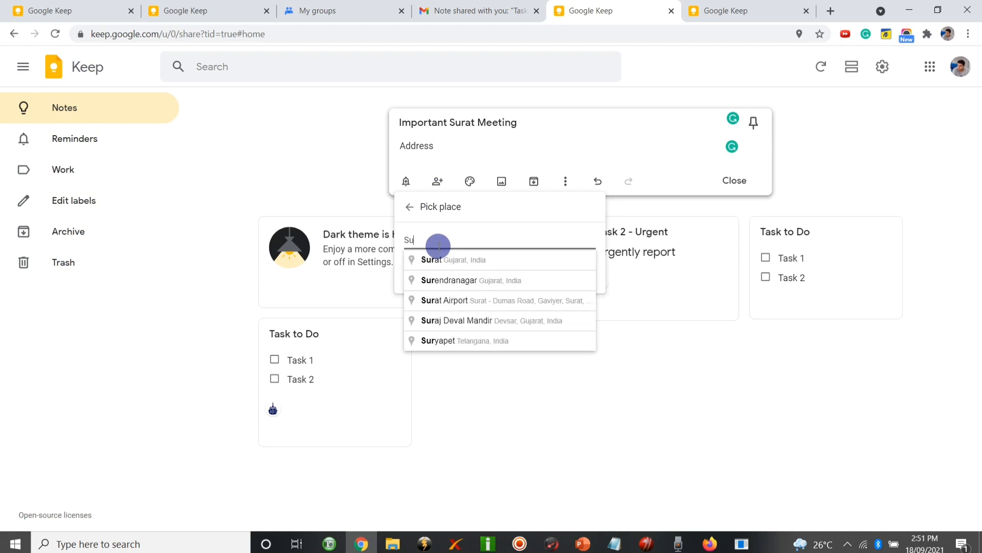
type("vs")
key("BackSpace")
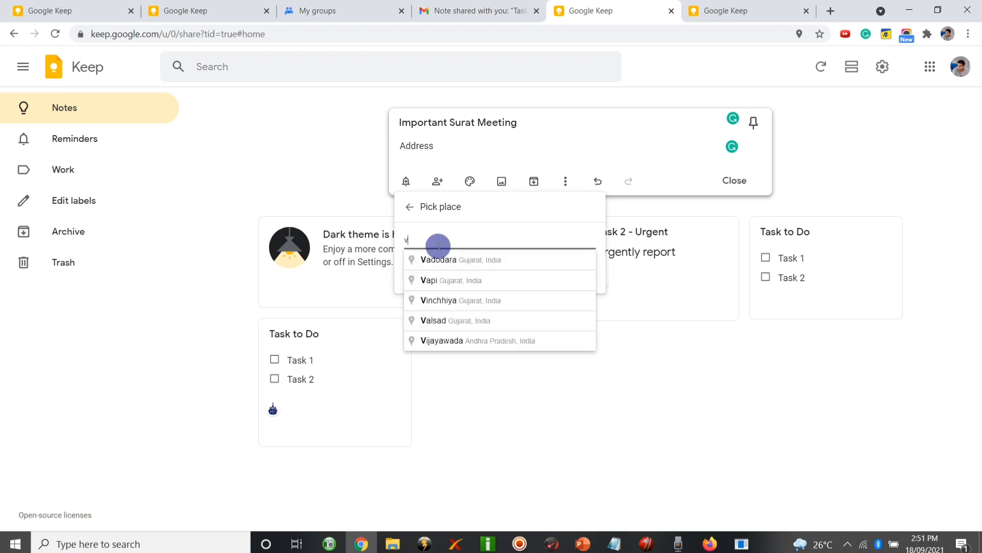
type("aracch")
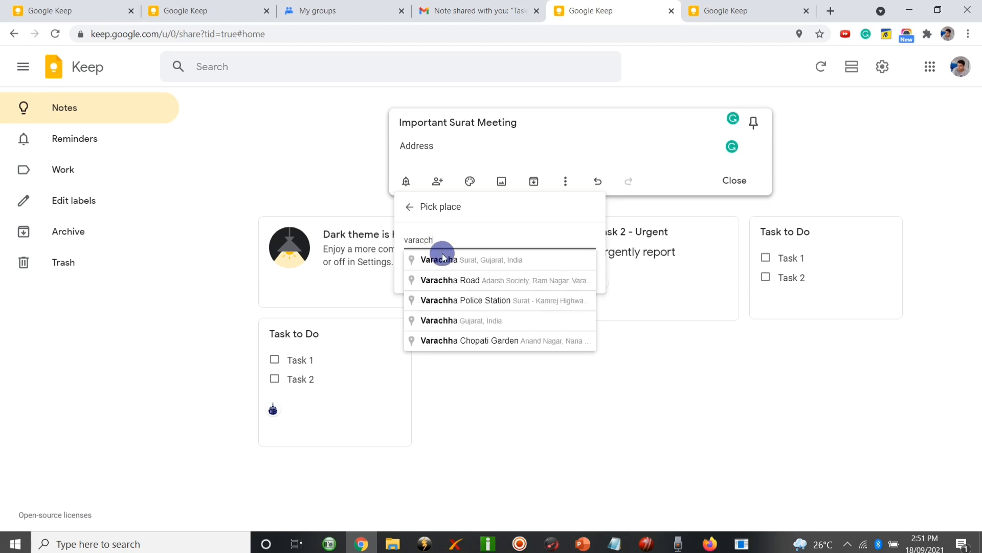
left_click(443, 257)
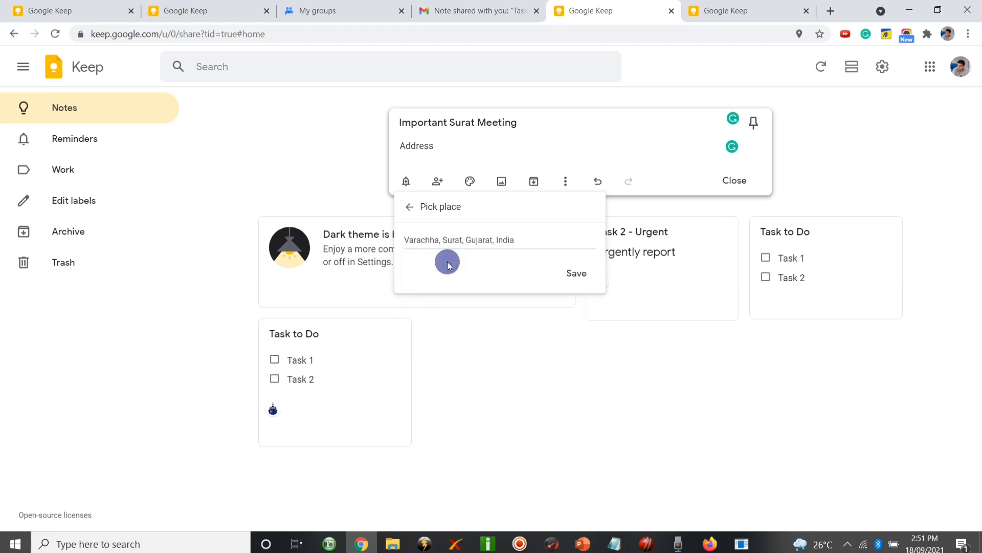
left_click(569, 271)
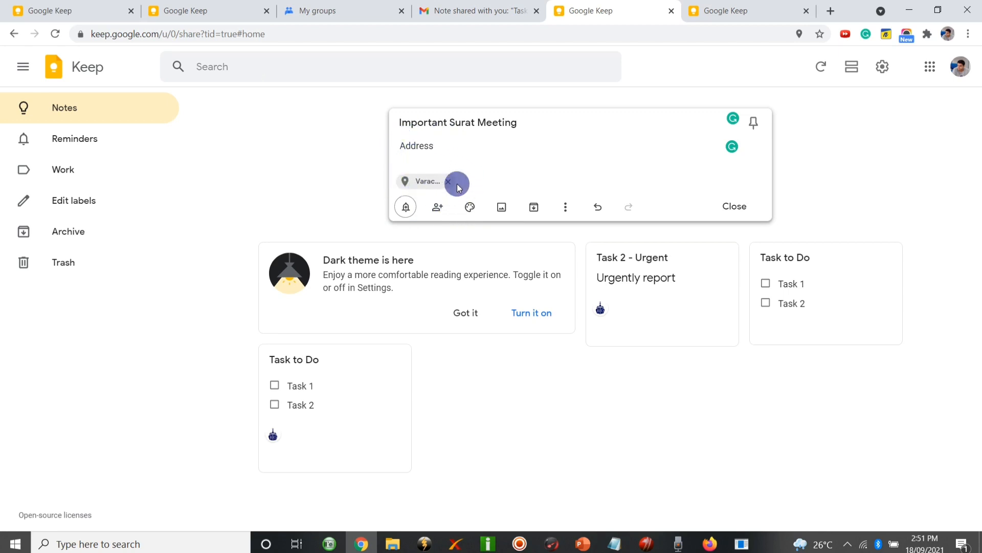
left_click(386, 171)
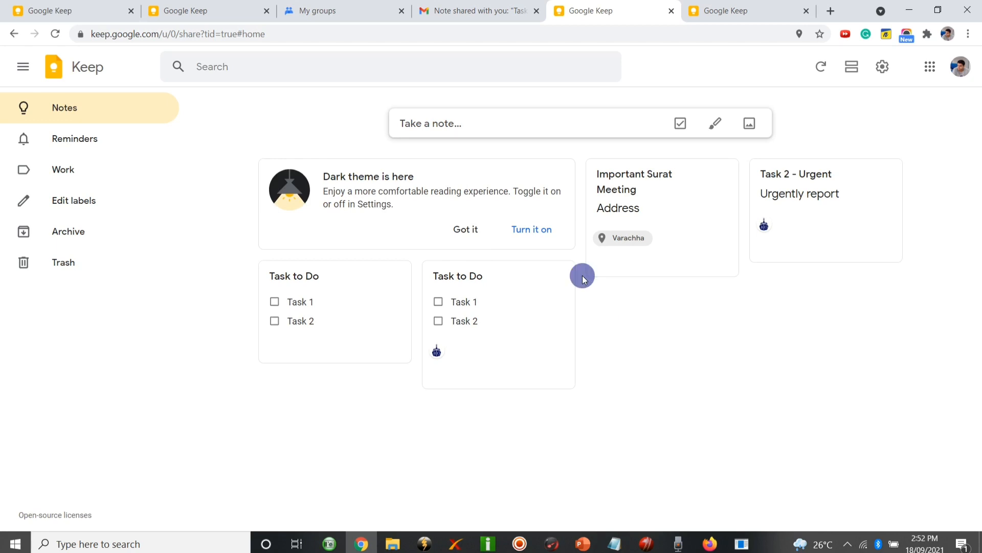
Create a checklist note titled "Eye Drop" with the items "Drop 1" and "Drop 2", and close it.
left_click(433, 122)
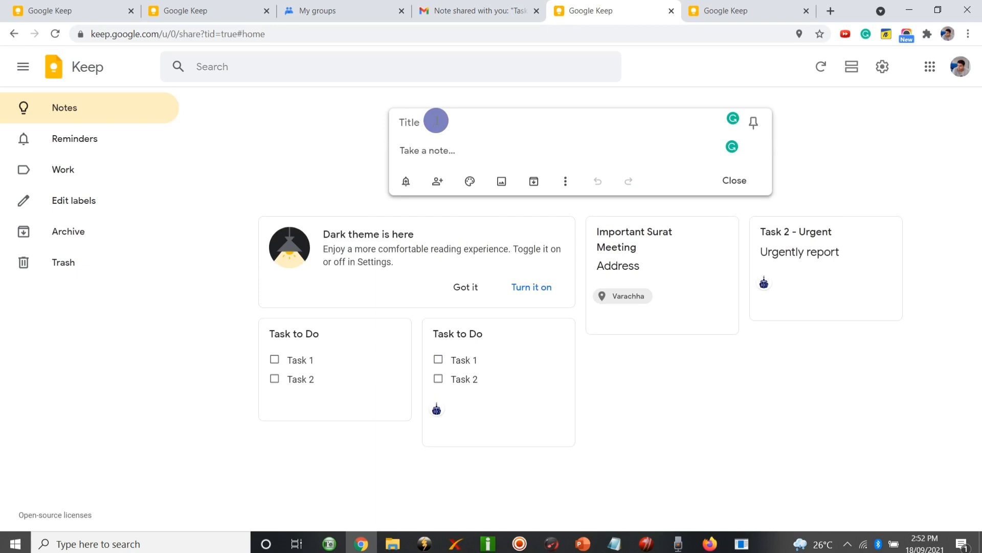
type("Eye Drop")
key("ctrl+shift+8")
left_click(454, 149)
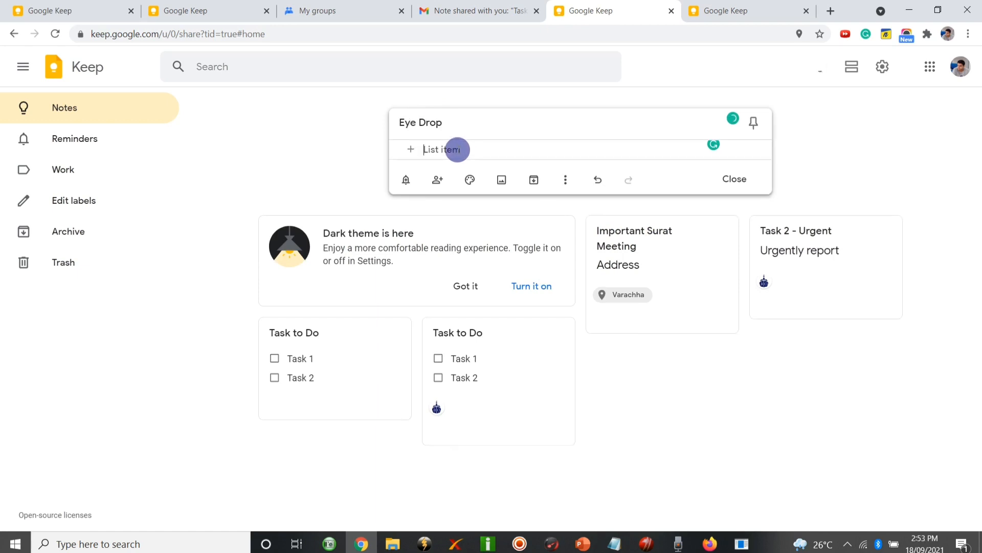
type("Drop")
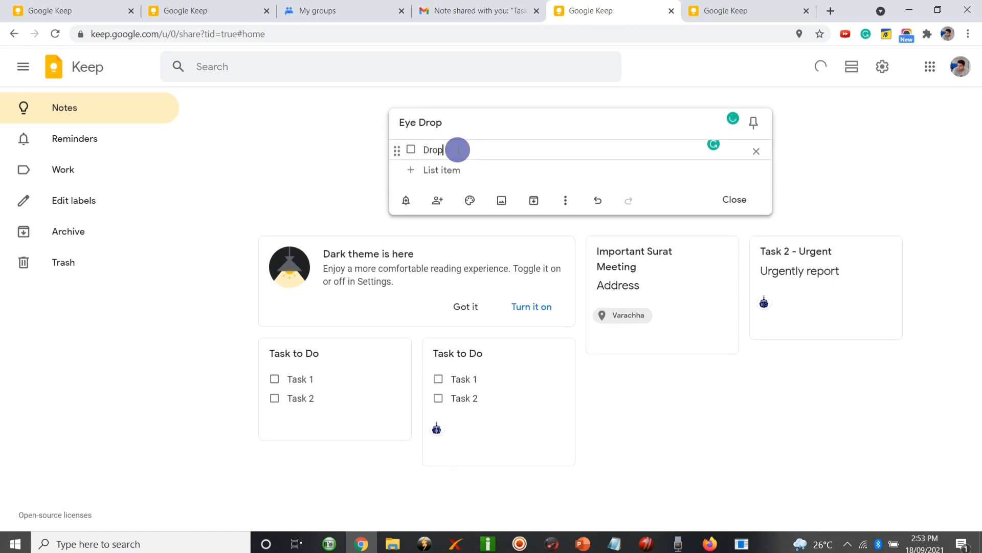
type(" 1")
left_click(442, 170)
type("Dr")
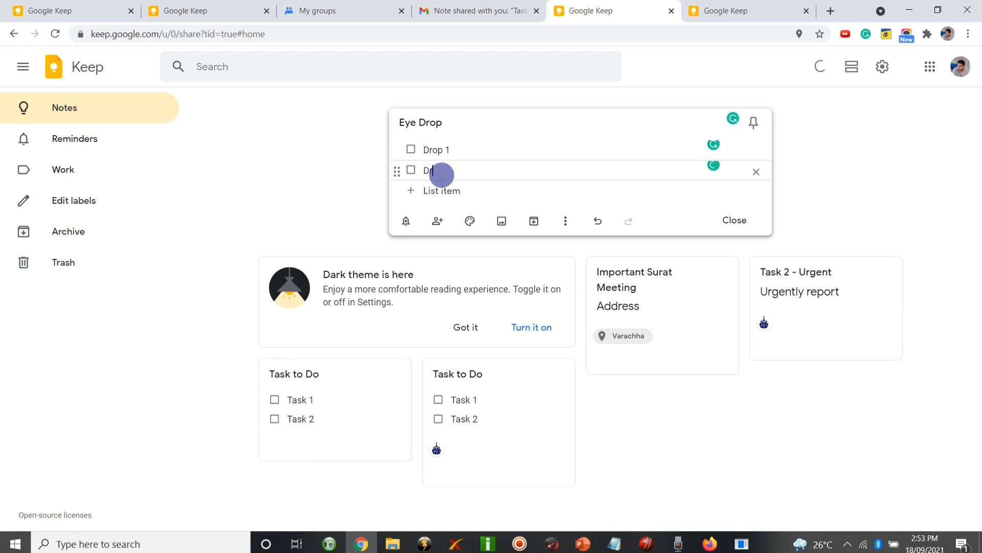
type("op 2")
left_click(378, 174)
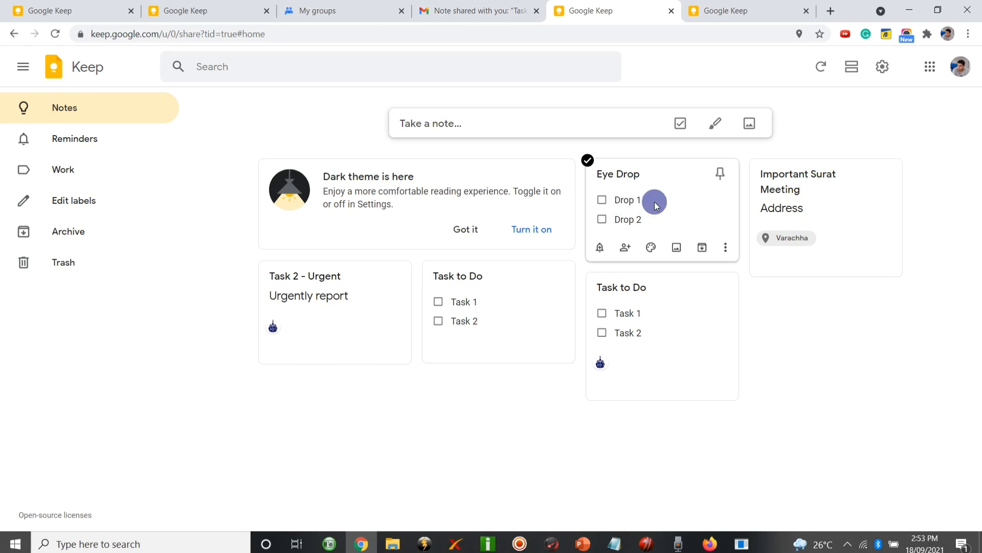
Share the "Eye Drop" checklist with the overseas business contact as a collaborator and close the note.
left_click(625, 247)
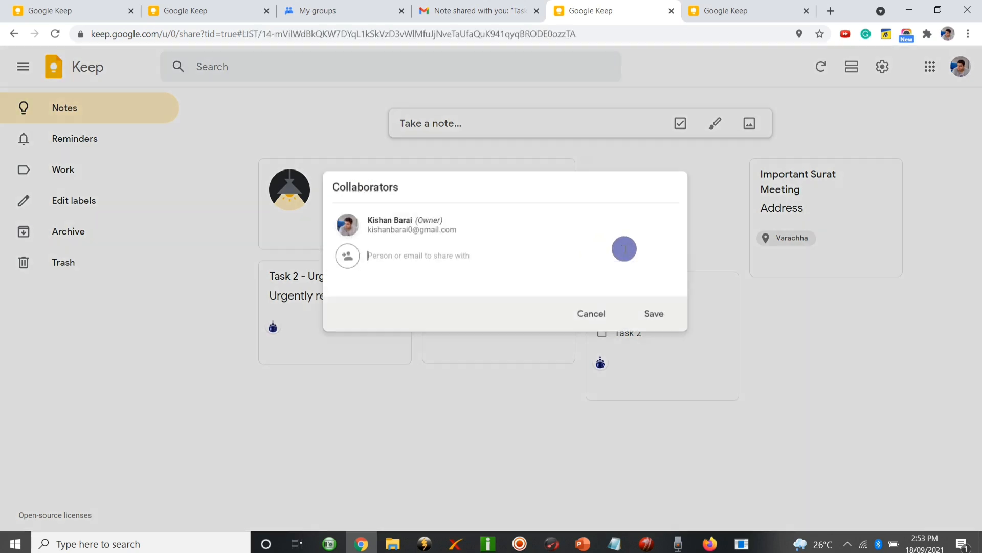
type("bara")
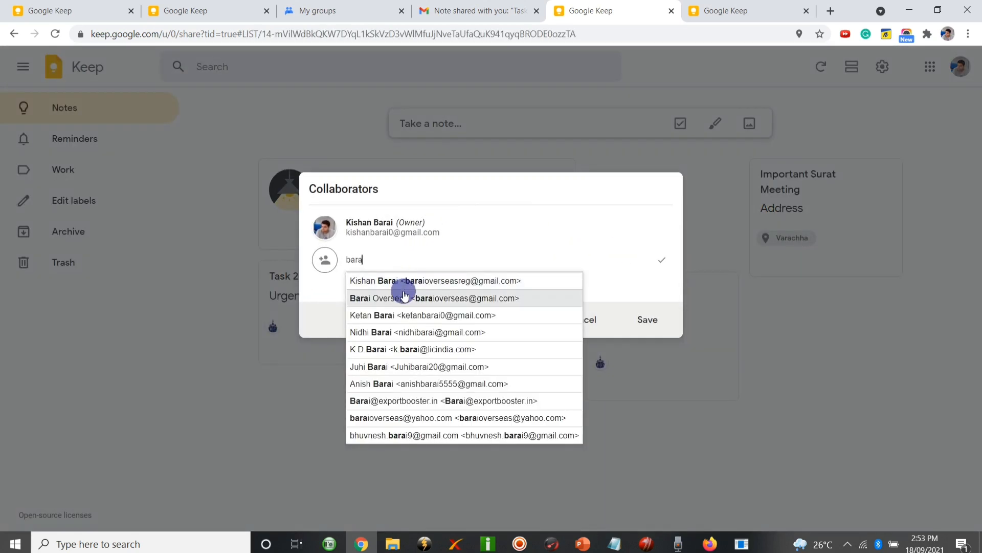
left_click(412, 296)
left_click(641, 326)
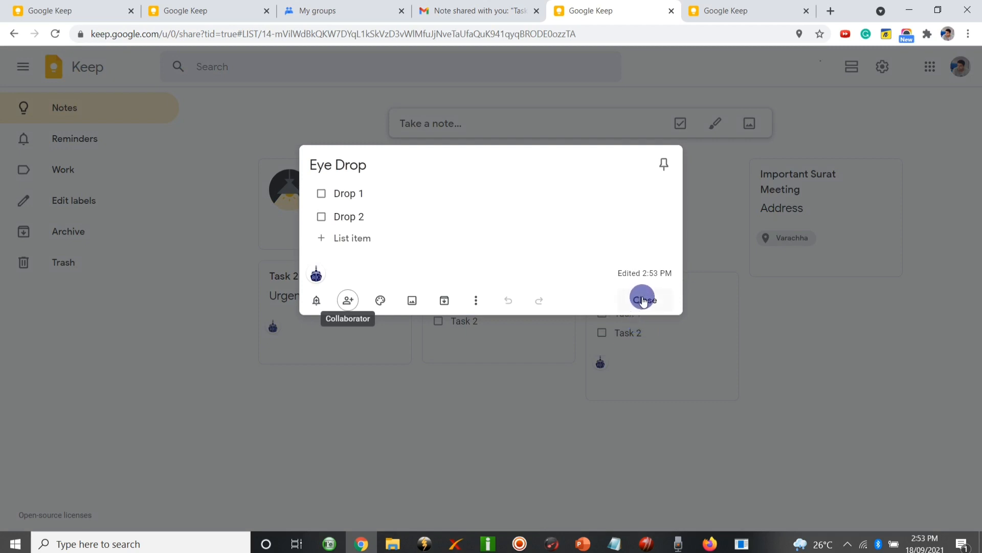
left_click(643, 300)
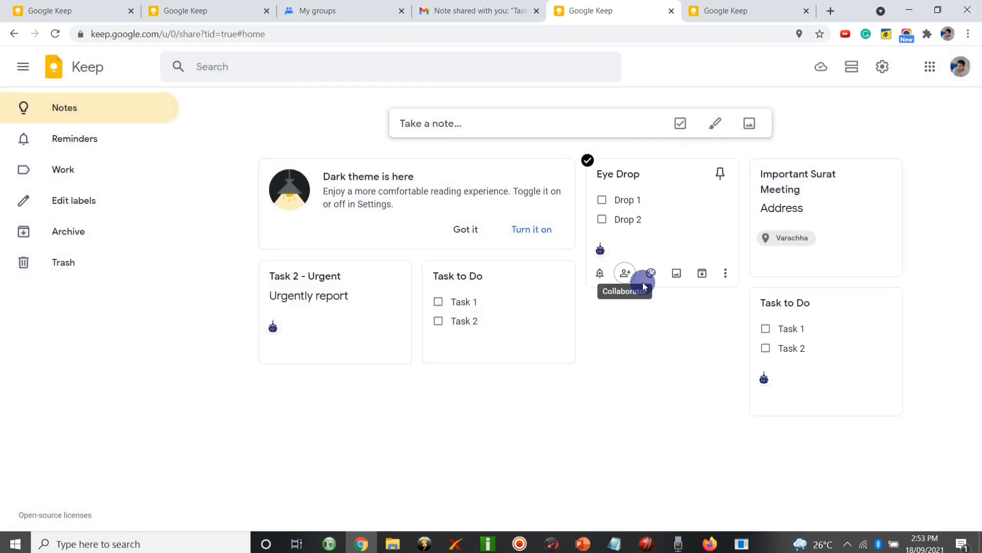
In the collaborator's reloaded Keep account, mark "Drop 1" of the shared "Eye Drop" checklist as completed, and view the note in the owner's account.
left_click(123, 11)
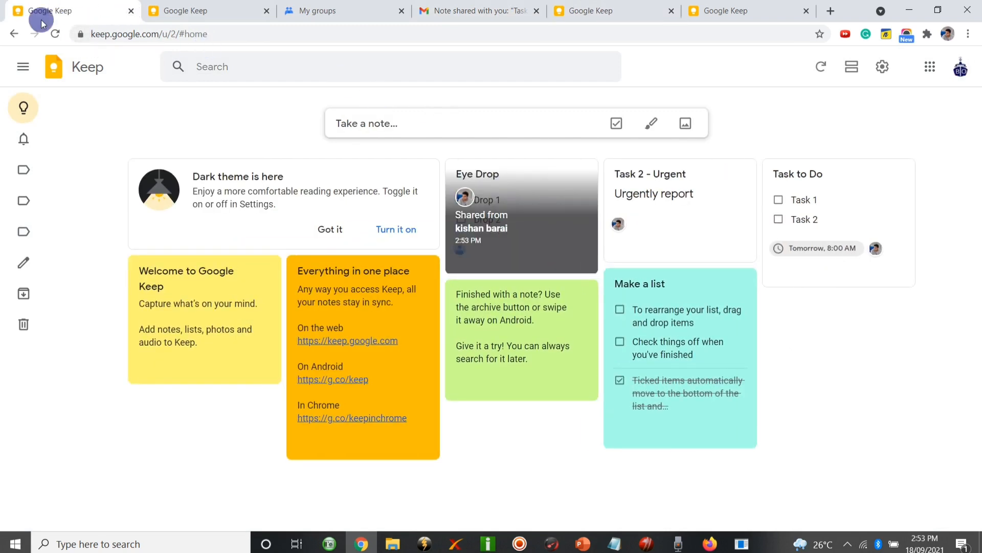
left_click(57, 35)
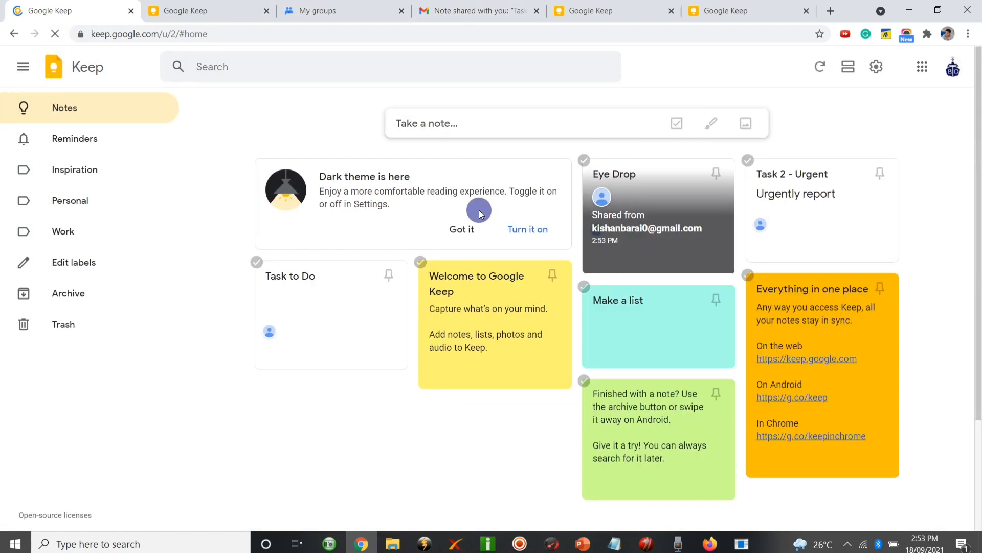
left_click(617, 230)
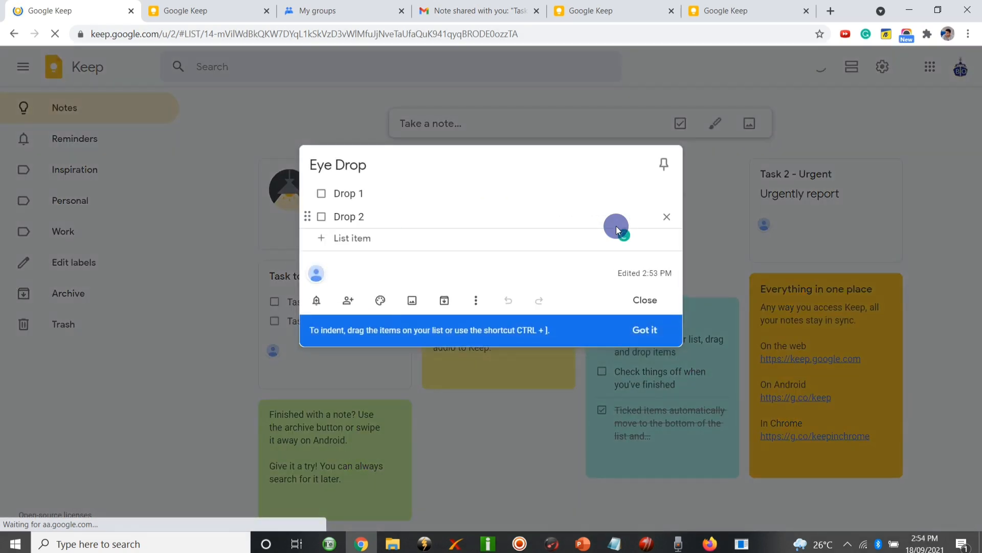
left_click(322, 195)
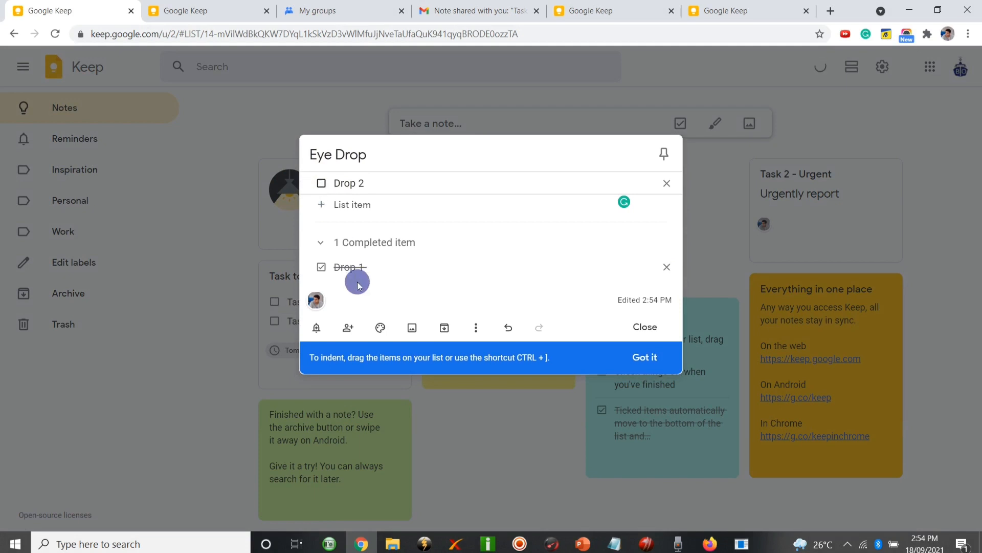
left_click(589, 10)
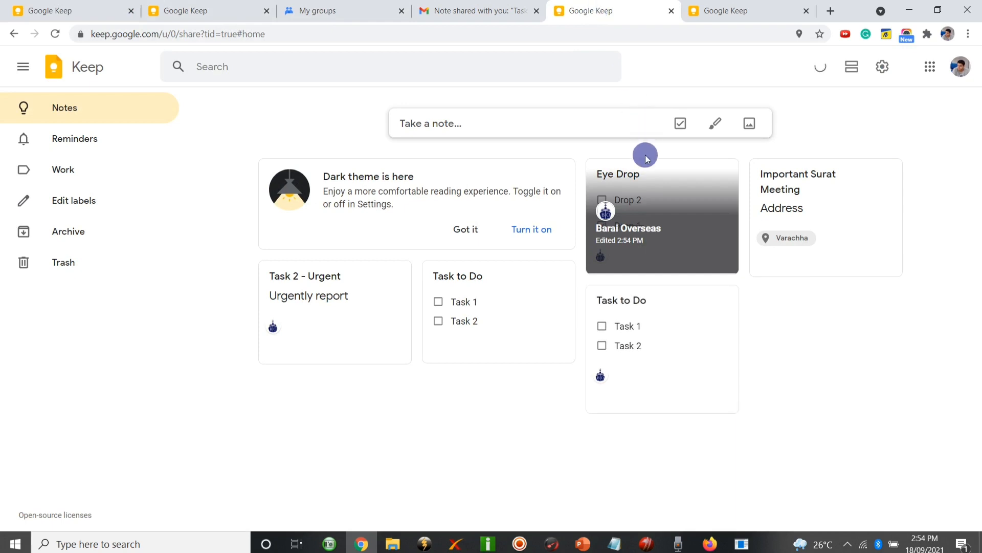
left_click(631, 210)
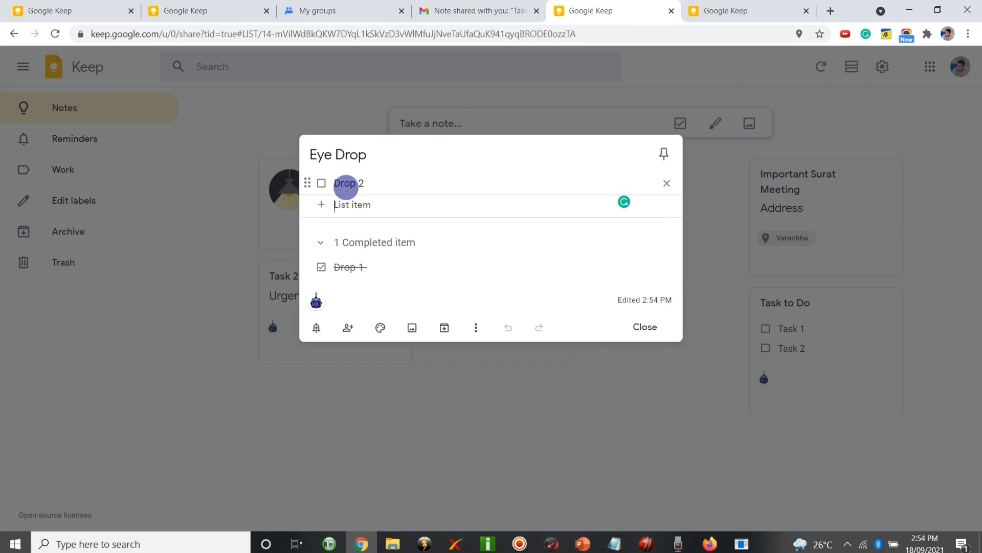
Switch to Google Groups and start creating a group named "EximProGroup" with the matching group e-mail.
left_click(339, 5)
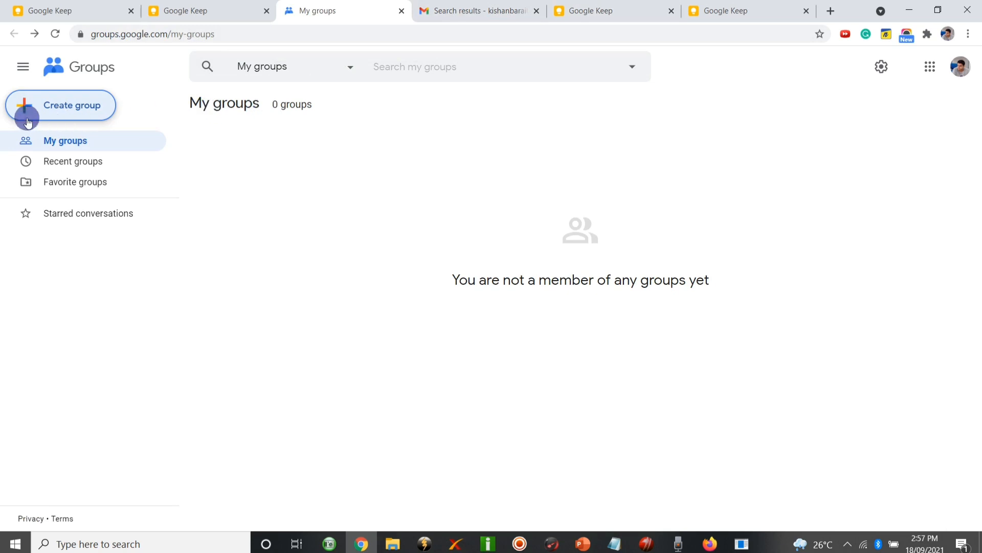
left_click(51, 108)
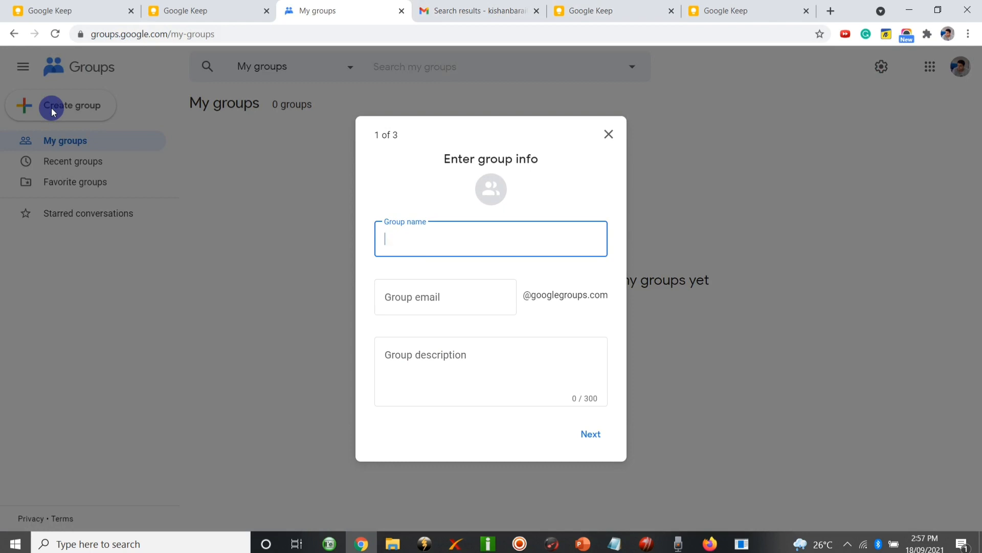
type("Exim")
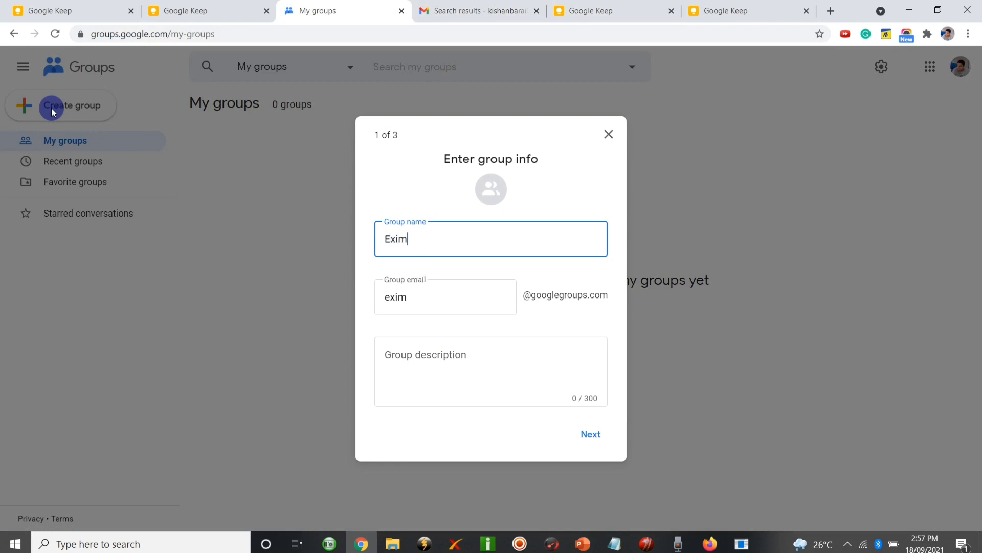
type("ProGroup")
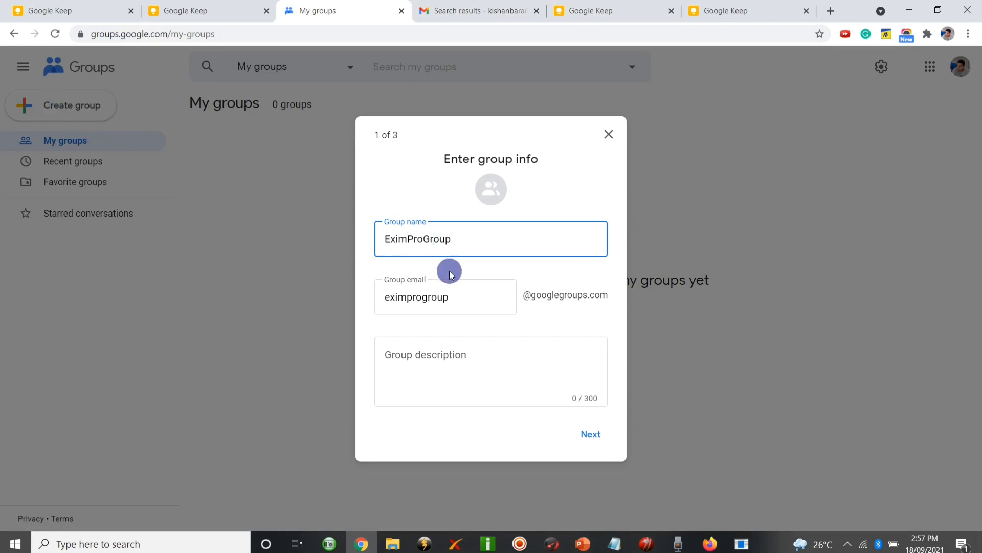
left_click_drag(528, 296, 607, 295)
left_click(608, 295)
Set the group description to "For Export Import Business" and accept the default privacy settings.
left_click(468, 355)
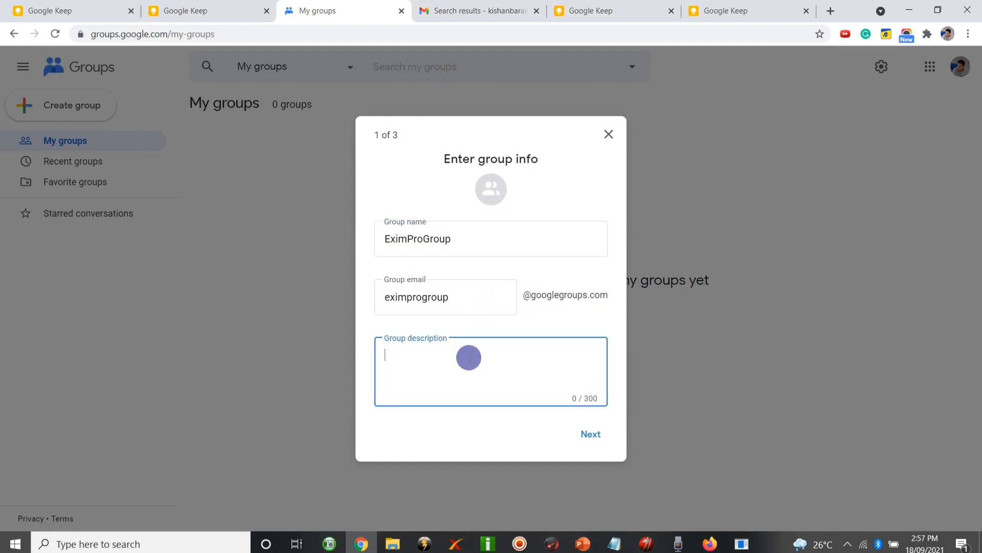
type("E")
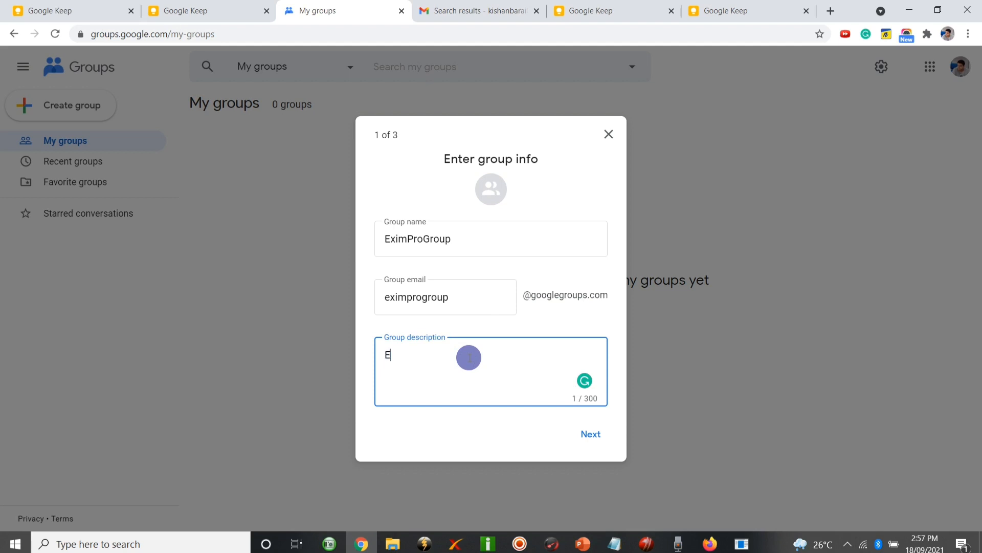
key("BackSpace")
type("For Export Import Business")
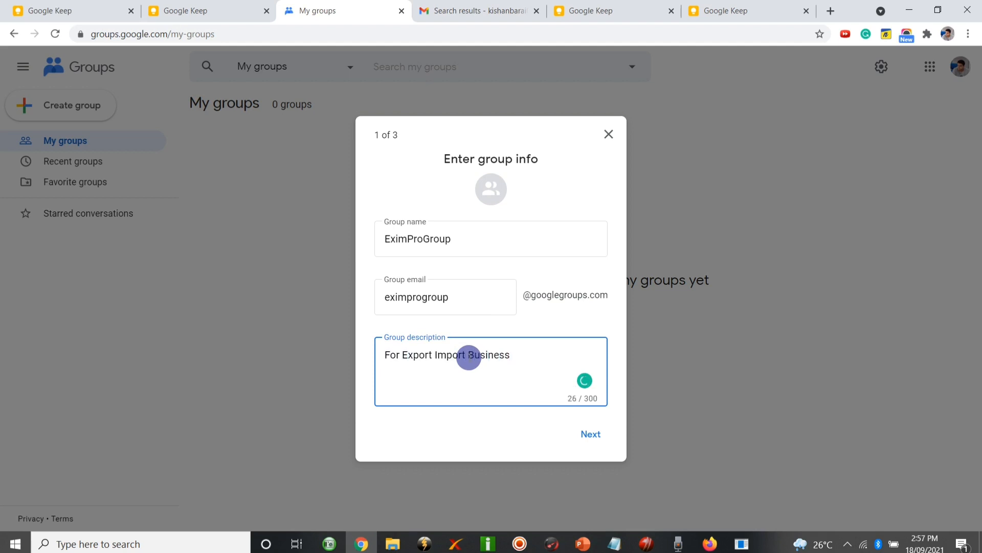
left_click(587, 435)
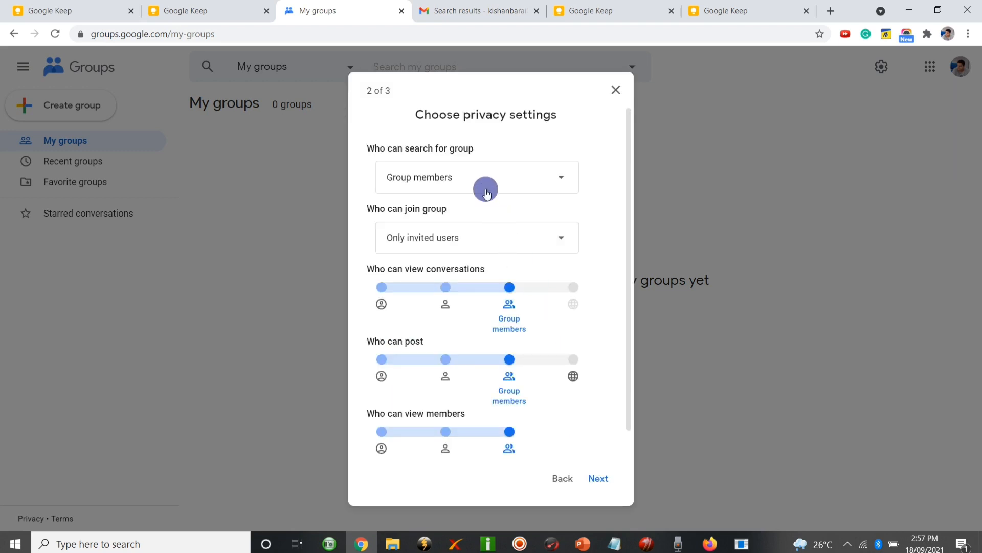
scroll(514, 202, "down", 1)
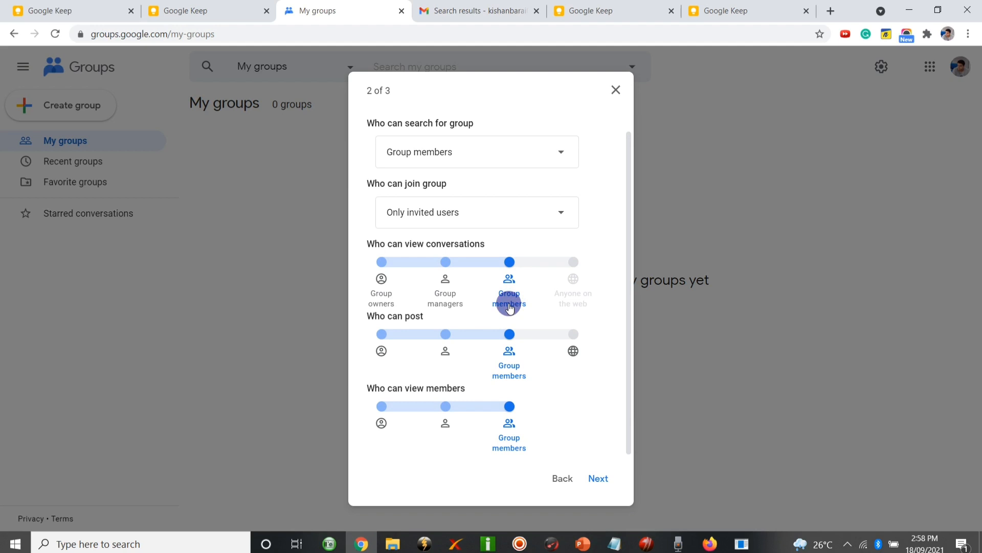
left_click(596, 478)
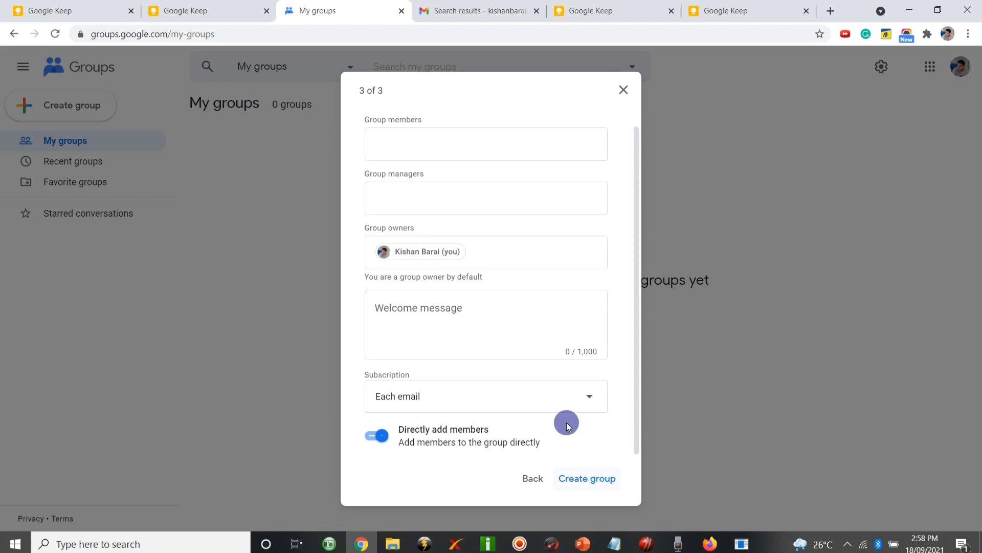
Add the two contacts' e-mail addresses as group members.
scroll(460, 143, "up", 1)
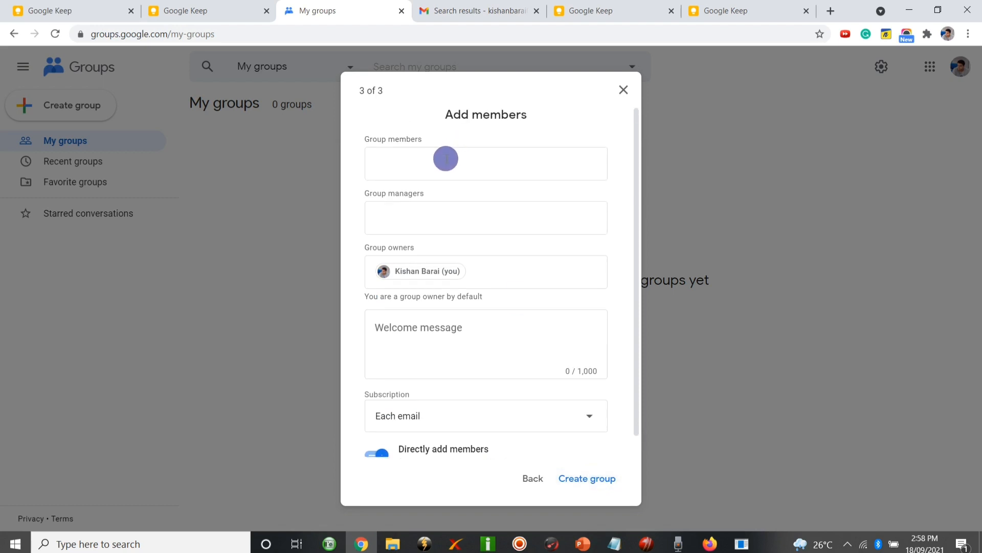
scroll(446, 159, "down", 1)
left_click(446, 159)
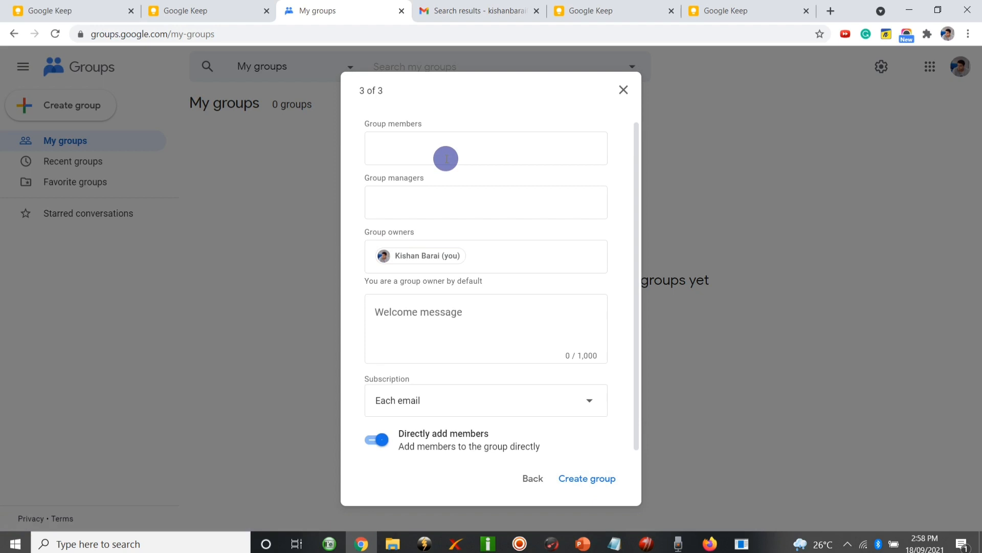
key("ctrl+v")
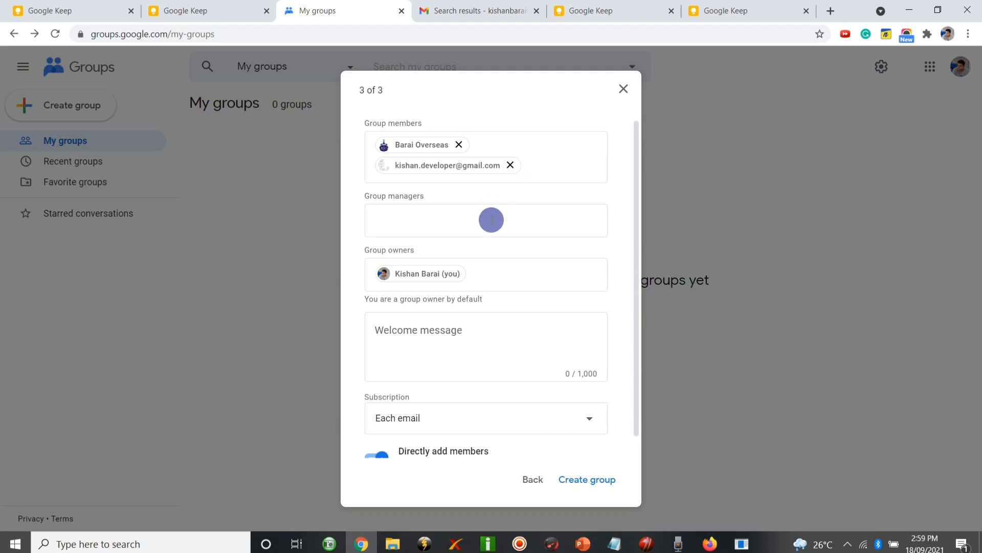
Enter the welcome message "Welcome to Exim Group" for the new members.
scroll(487, 327, "down", 1)
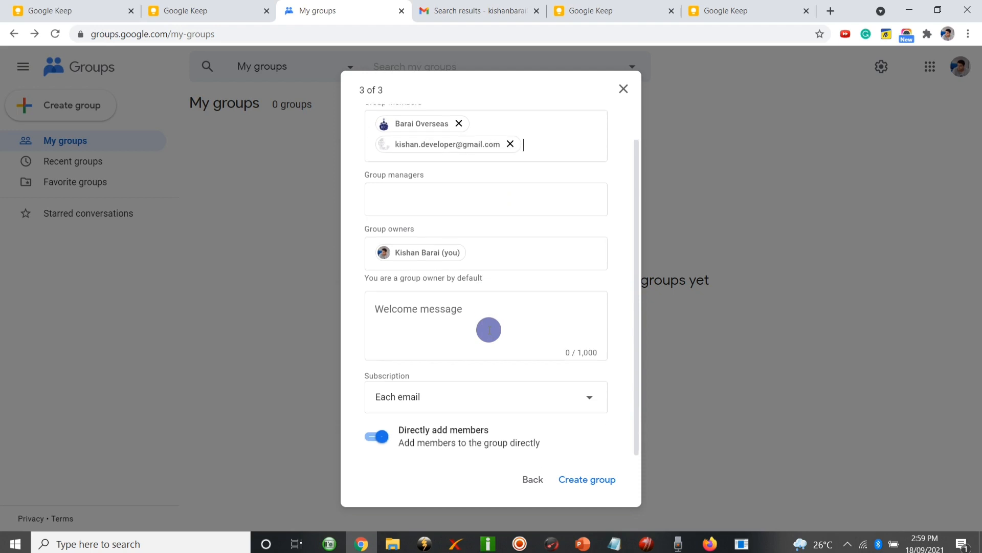
left_click(488, 330)
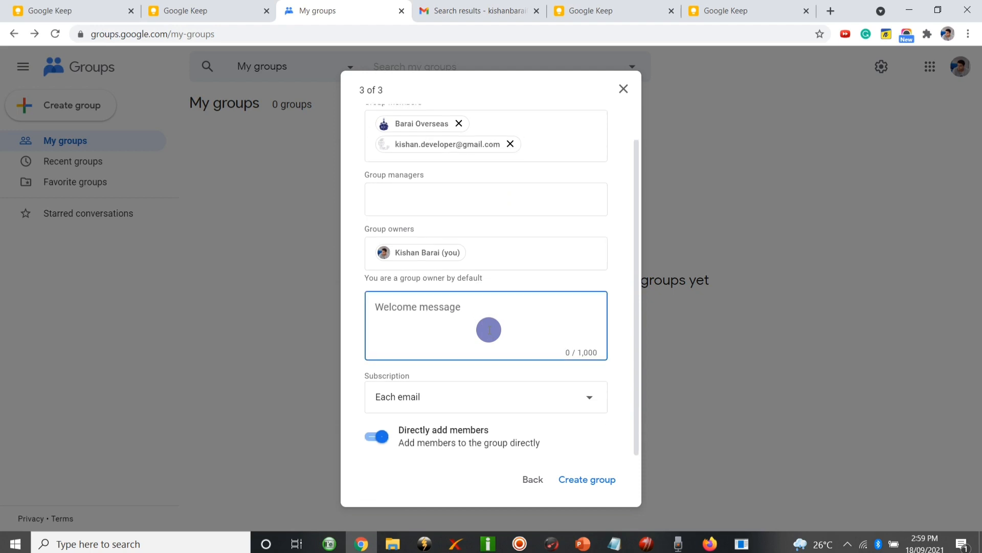
type("Wel")
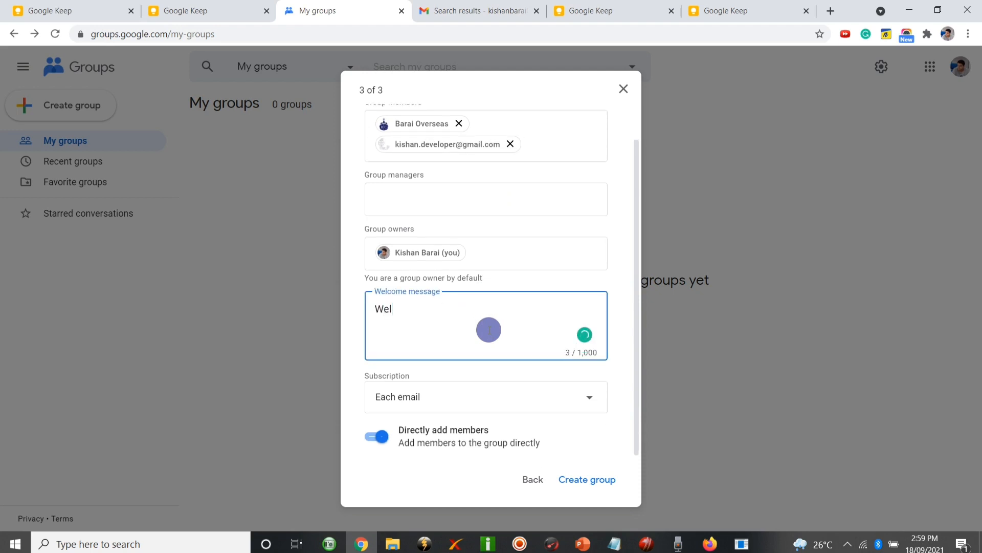
type("come to Exim Group")
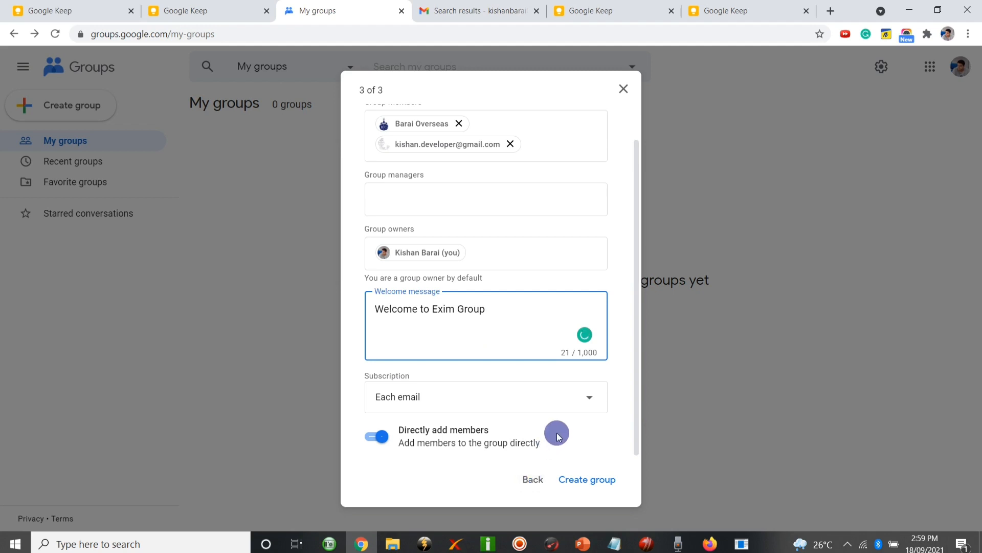
Submit the new group, complete the captcha check and finish creating it.
left_click(588, 479)
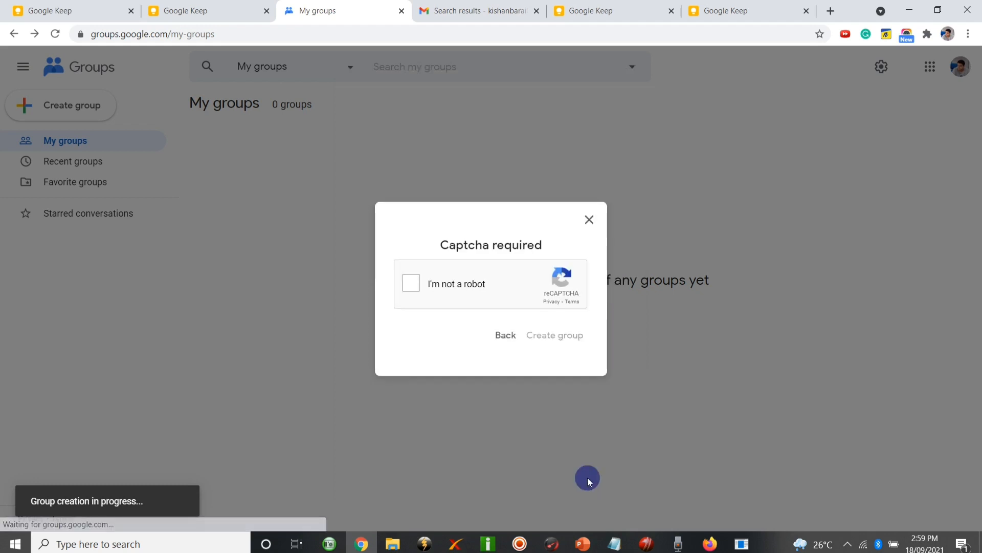
left_click(411, 282)
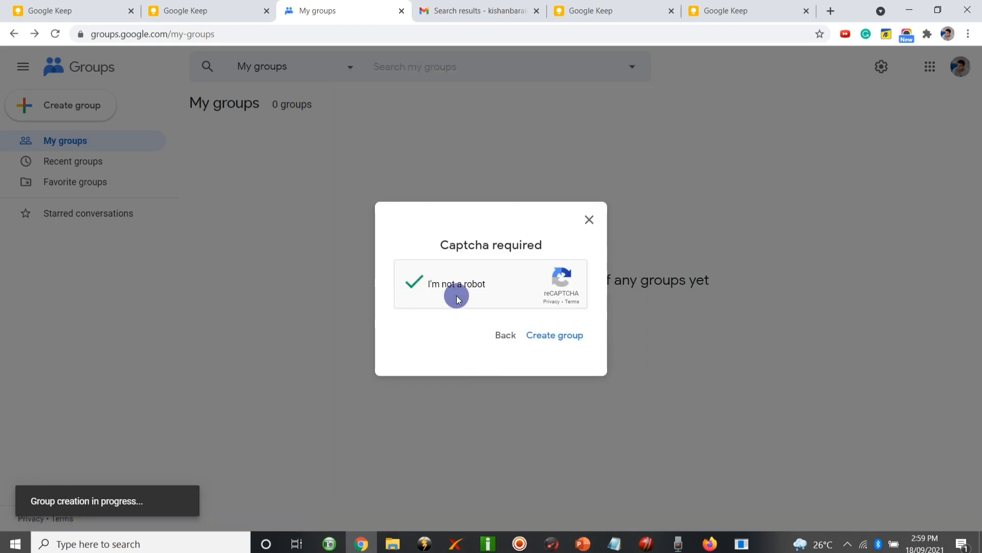
left_click(565, 336)
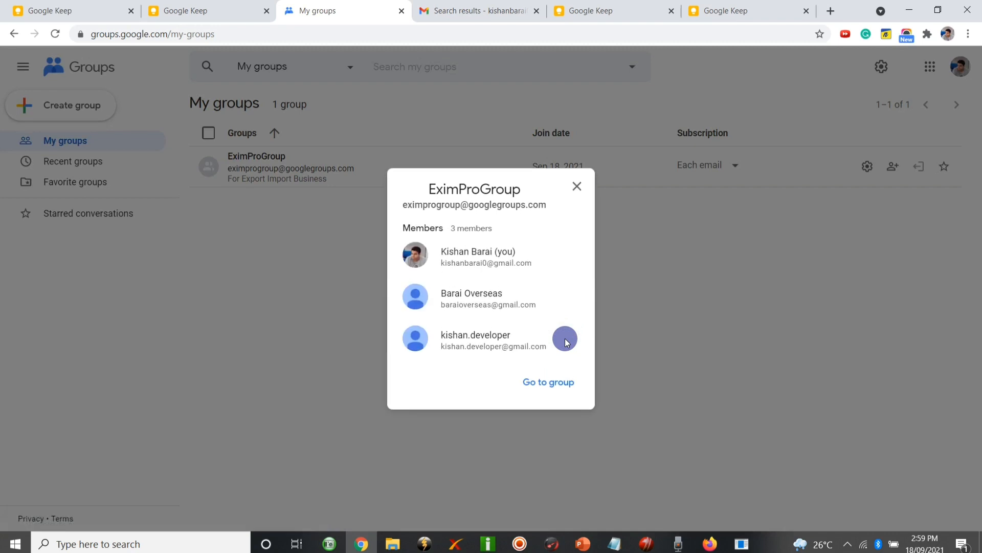
Open the new EximProGroup and start a conversation with the subject "Updates on Sales".
left_click(561, 382)
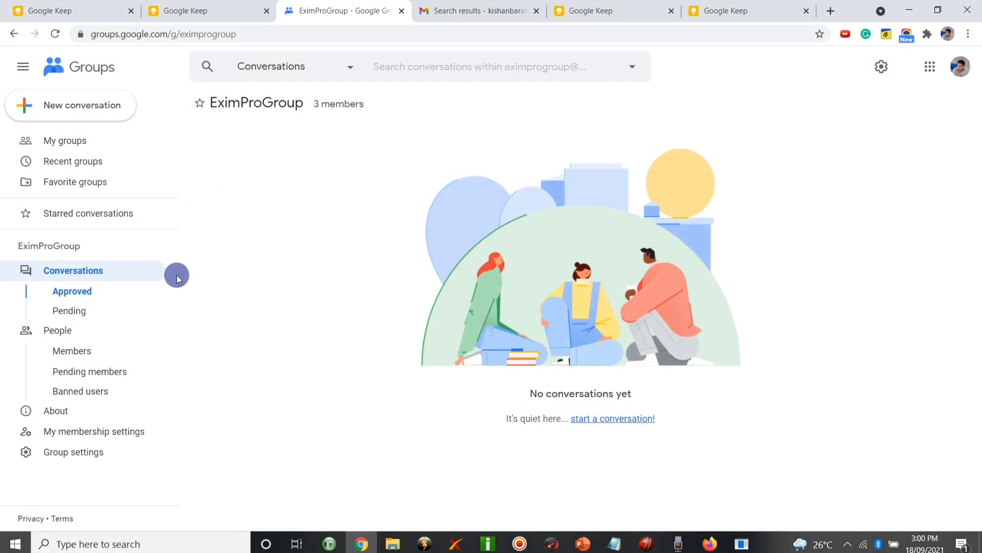
left_click(109, 105)
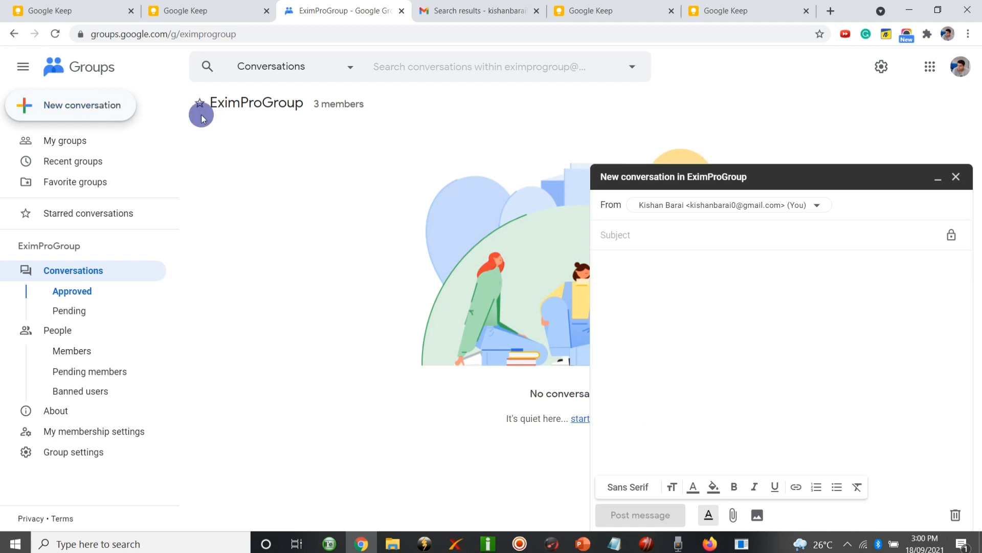
left_click(682, 235)
type("Upda")
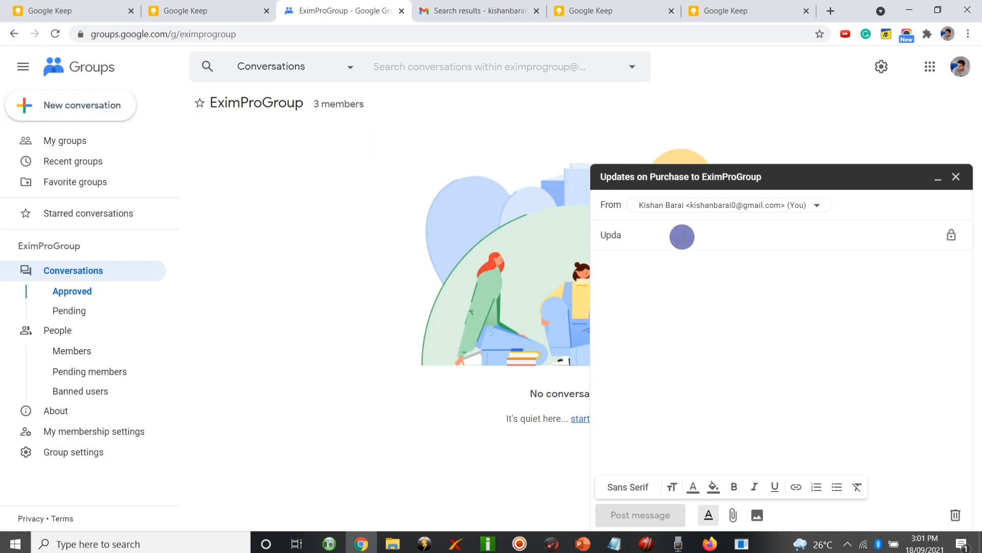
type("tes on Sales")
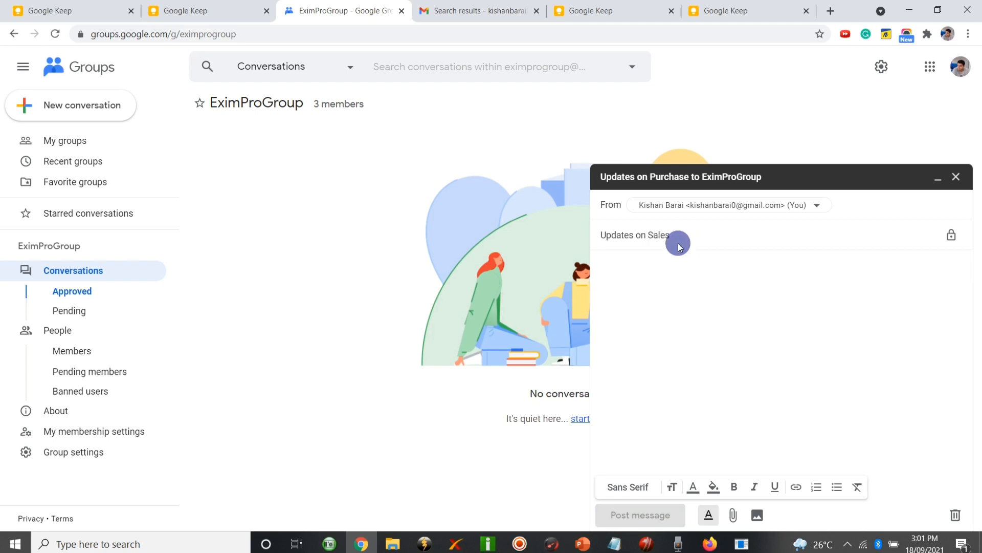
Write the message "Kindly Provide me your sales details, done on...." and post it to the group.
left_click(667, 268)
type("Kinl")
key("BackSpace")
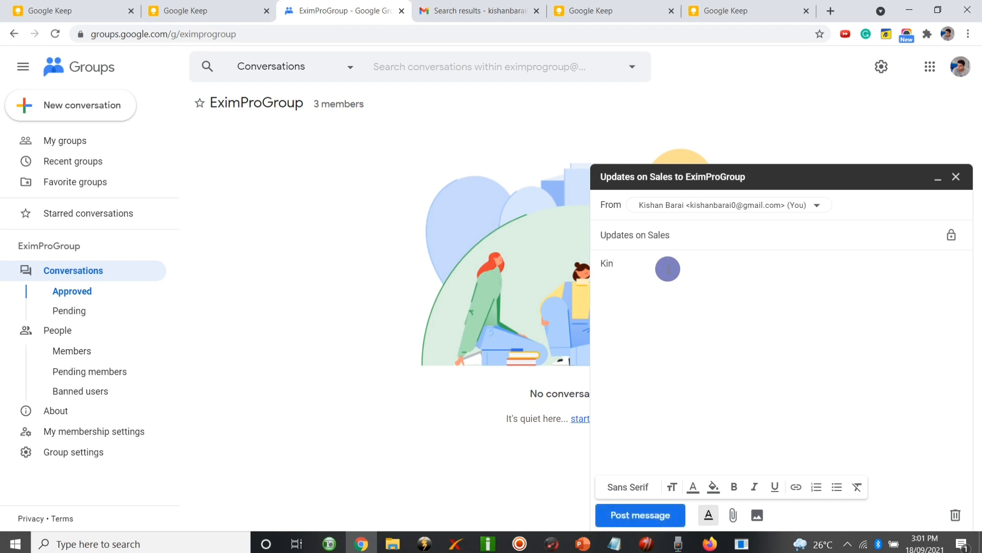
type("dly Provide me your sales deta")
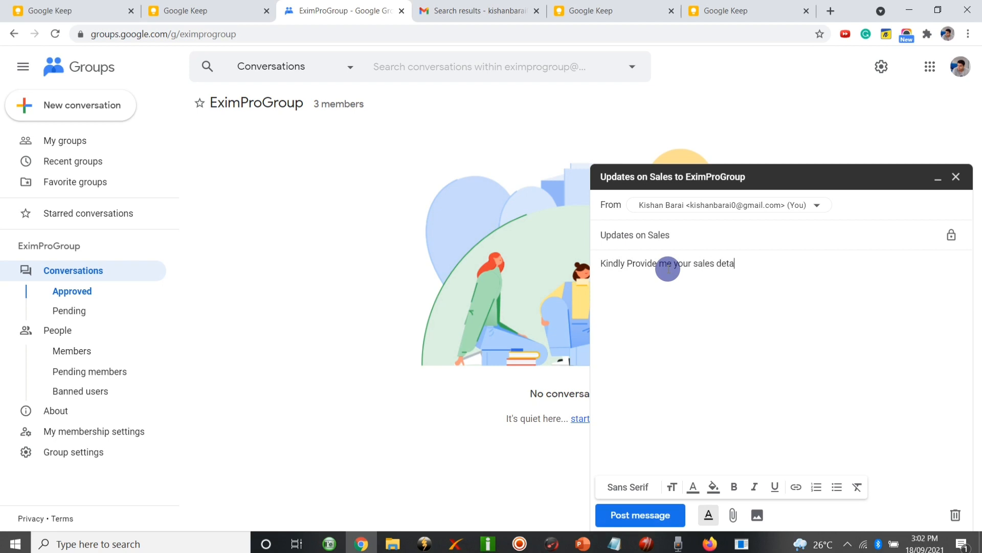
type("ils, done on....")
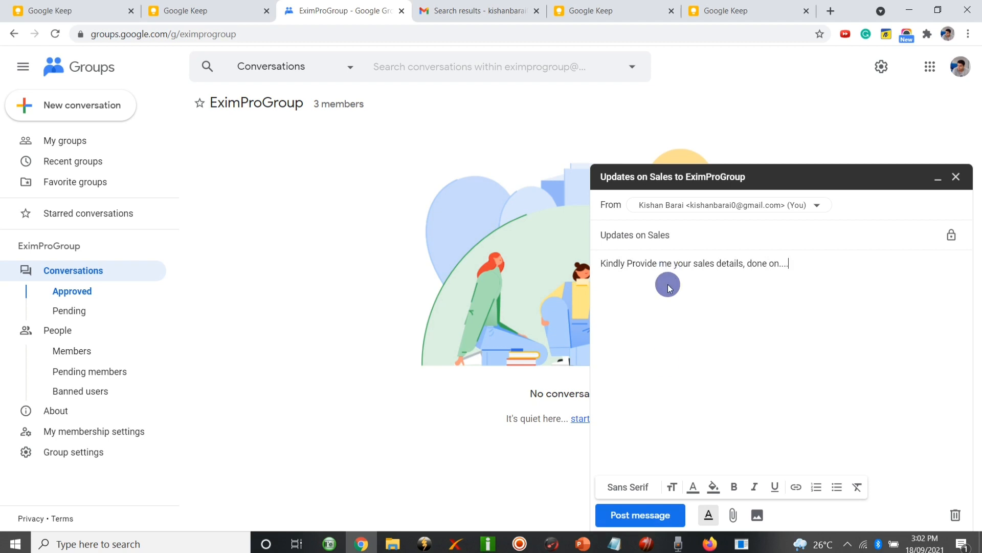
left_click(643, 512)
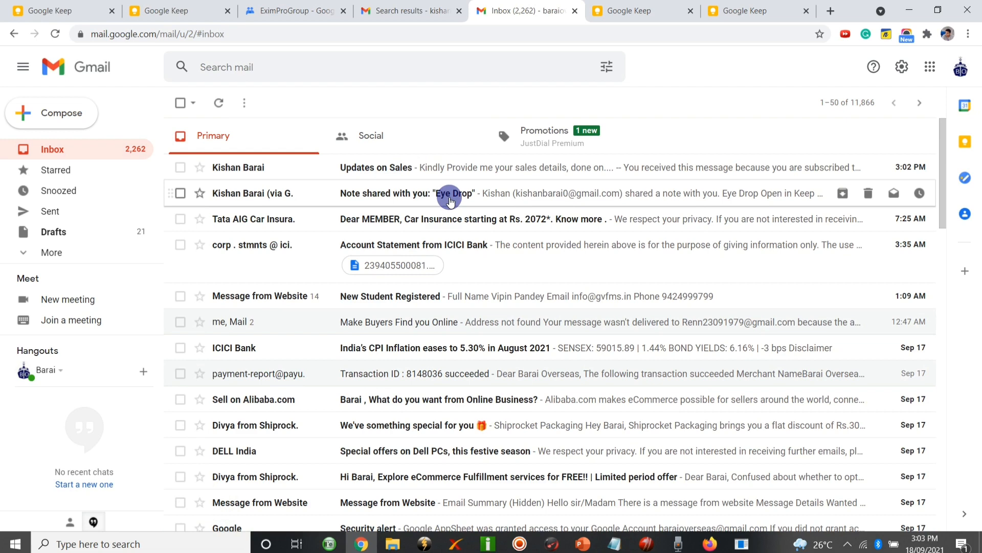
Open the "Updates on Sales" e-mail in the member's Gmail inbox and read its message text.
left_click(445, 167)
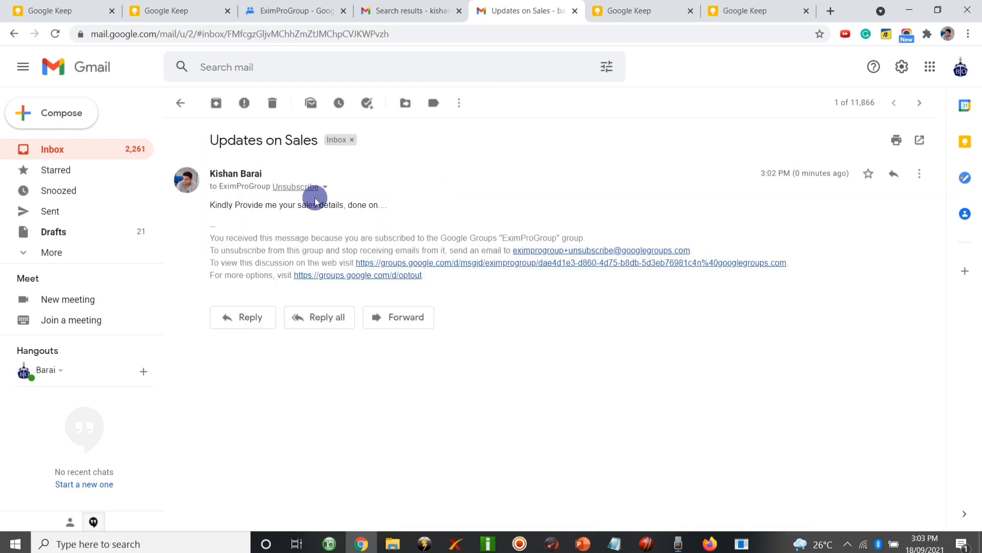
triple_click(250, 204)
triple_click(295, 205)
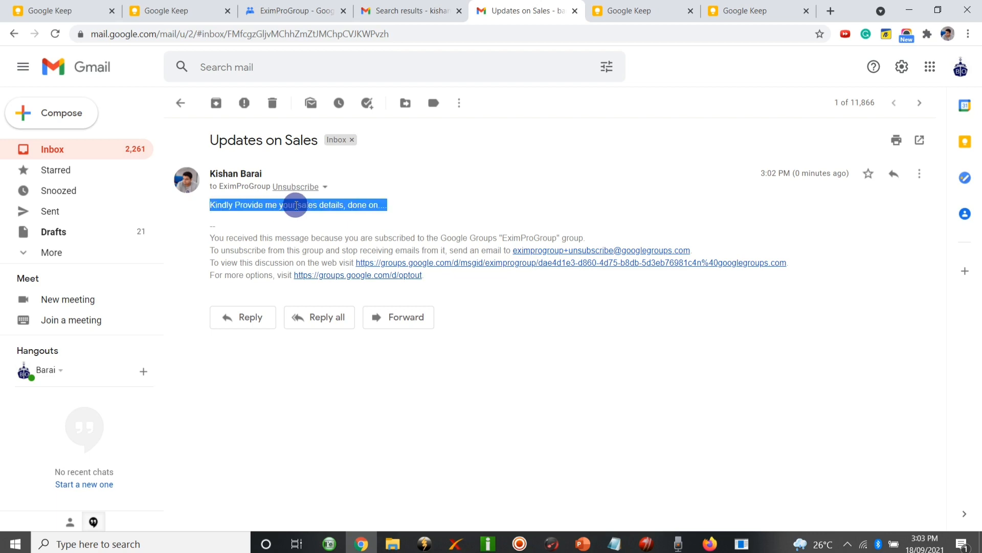
left_click(328, 205)
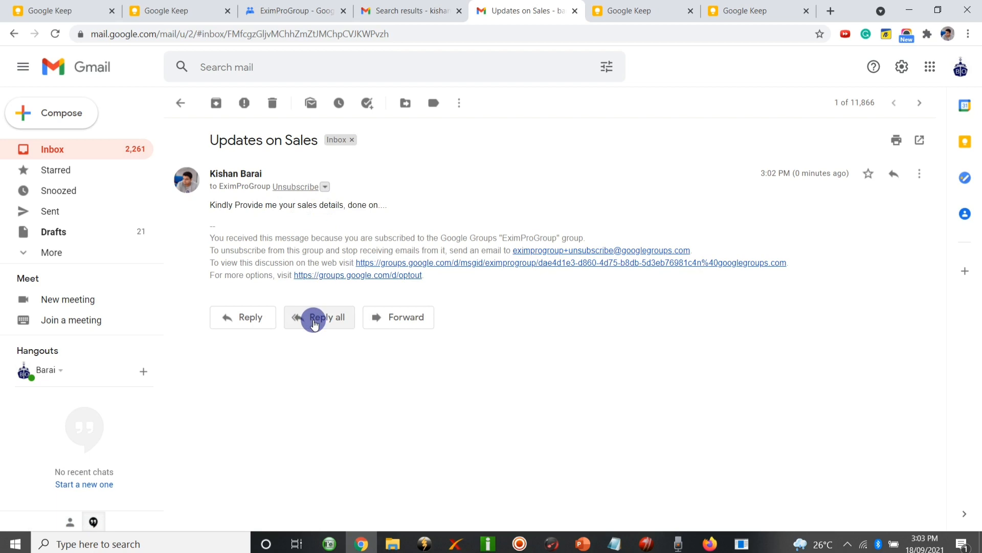
left_click(243, 314)
left_click(259, 364)
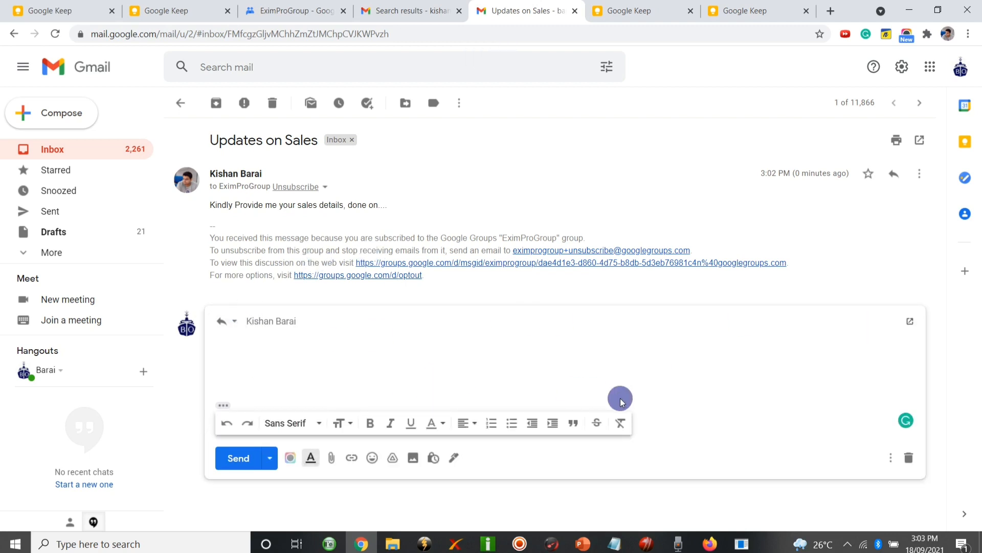
left_click(908, 457)
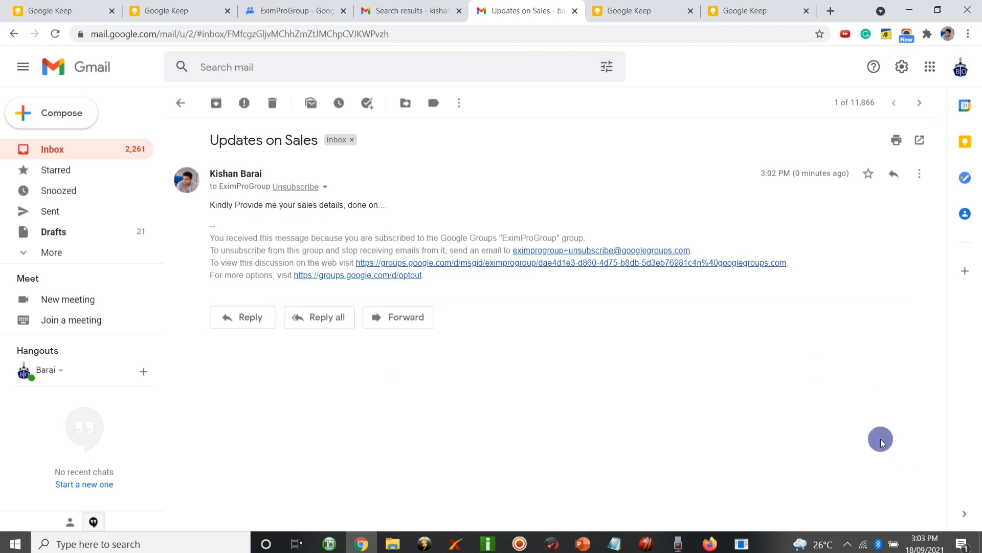
Send a new e-mail to the EximProGroup address with the subject "Test Groups mail".
left_click(323, 310)
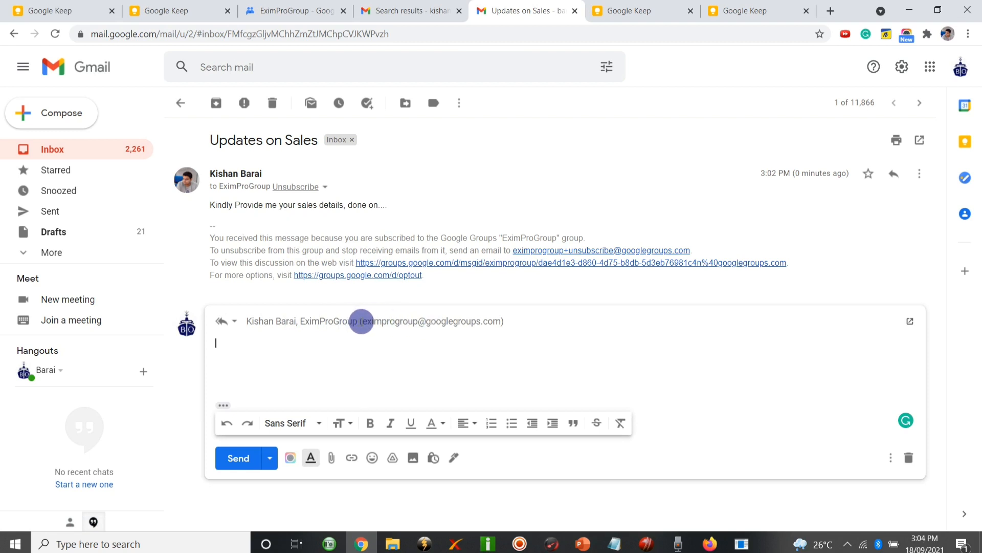
left_click(362, 321)
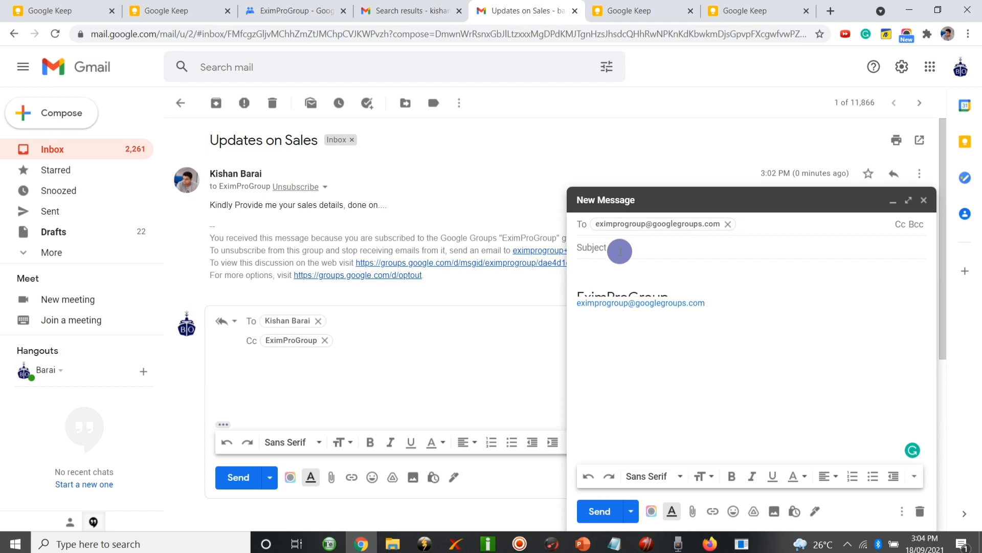
left_click(620, 251)
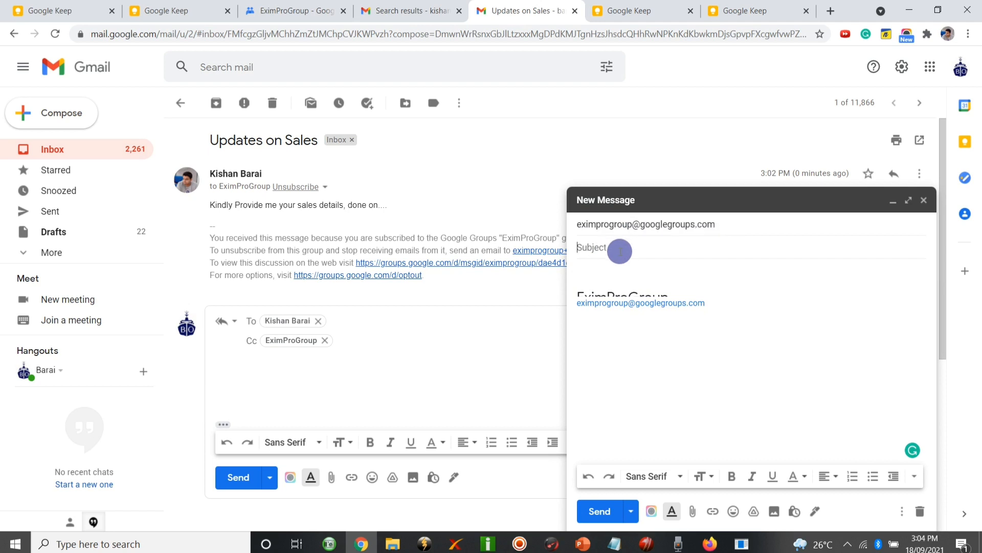
type("T")
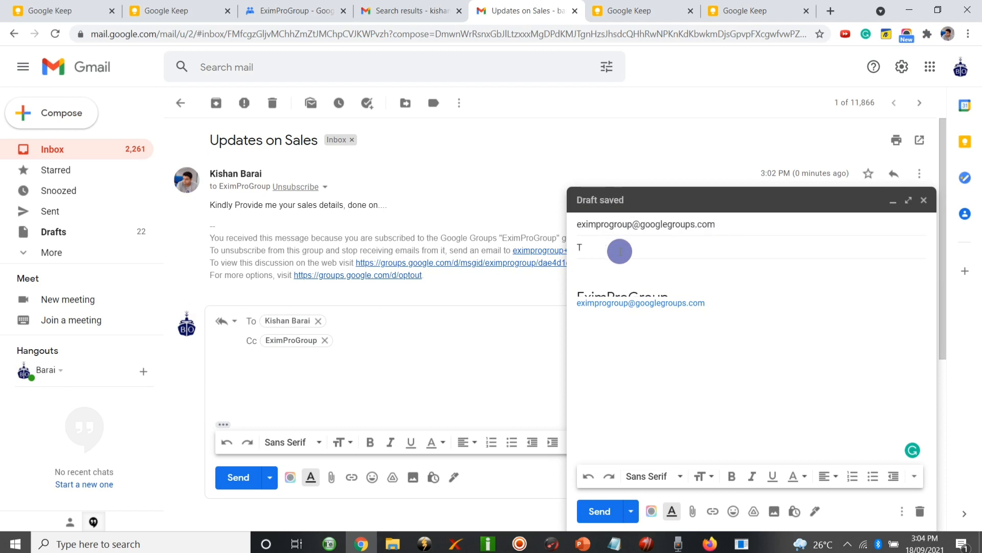
type("est Groups mail")
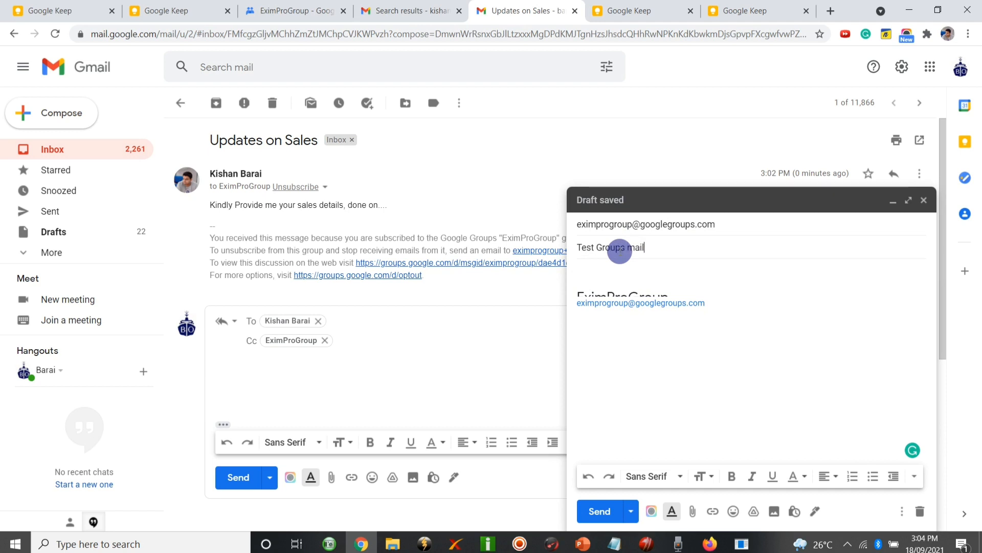
left_click(597, 505)
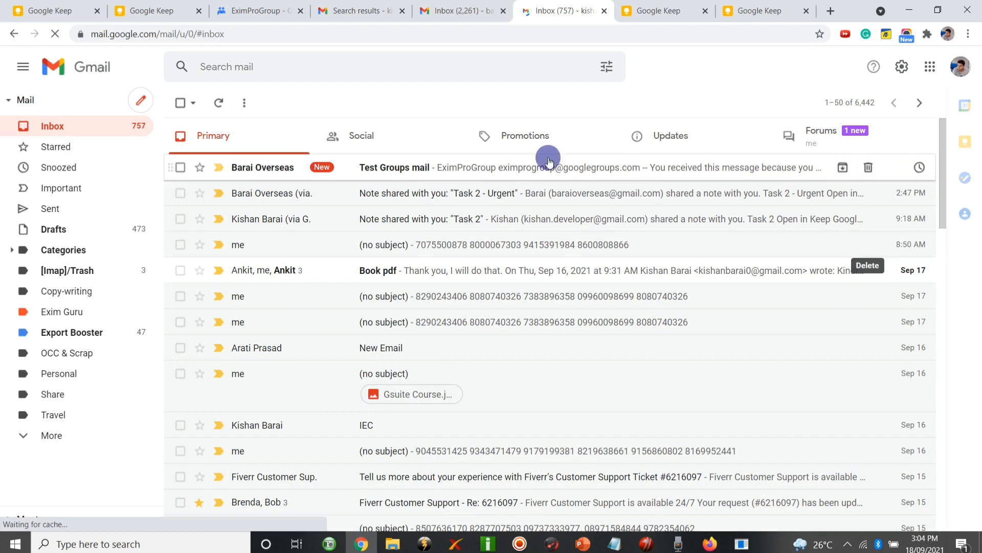
Open the "Test Groups mail" message in the owner's inbox and reload EximProGroup's conversations in Google Groups.
left_click(418, 169)
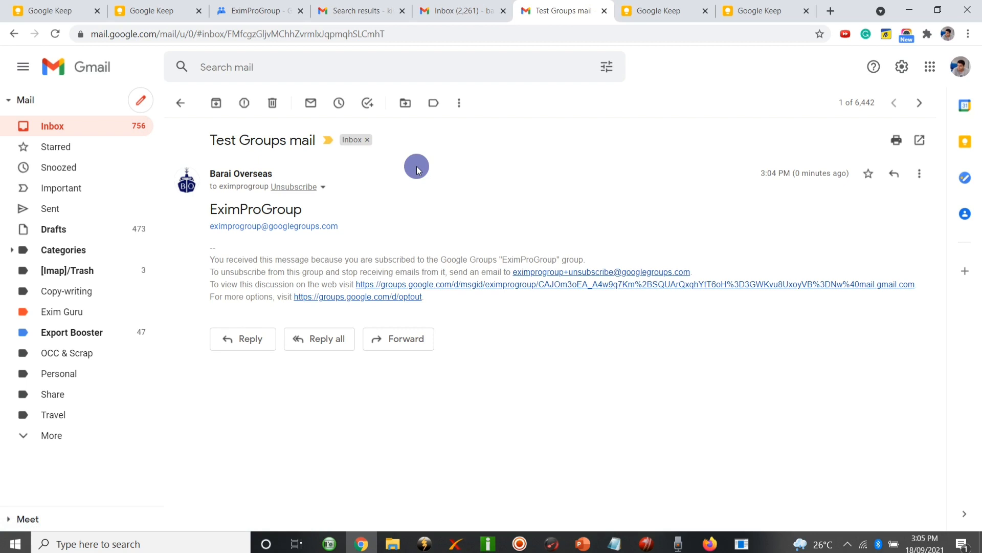
left_click(244, 12)
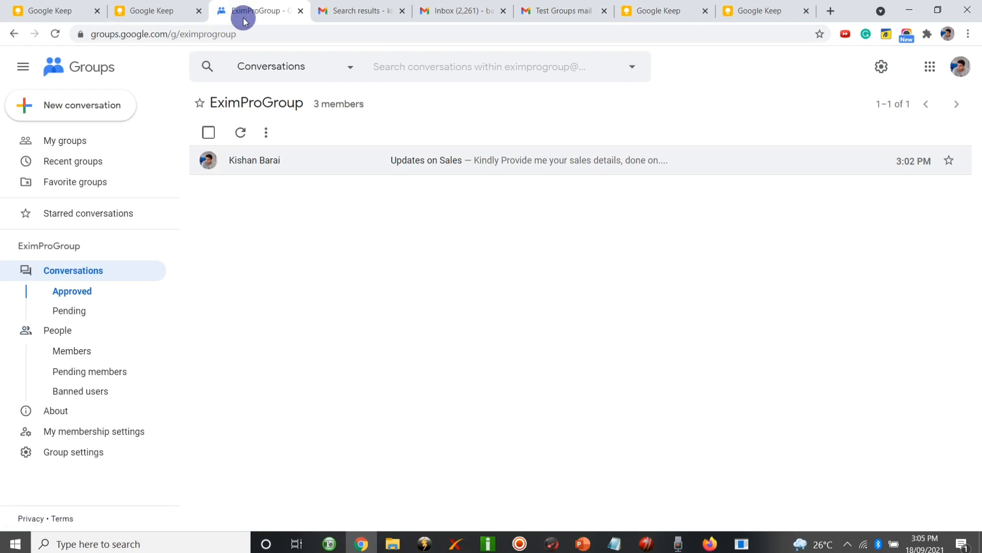
left_click(49, 38)
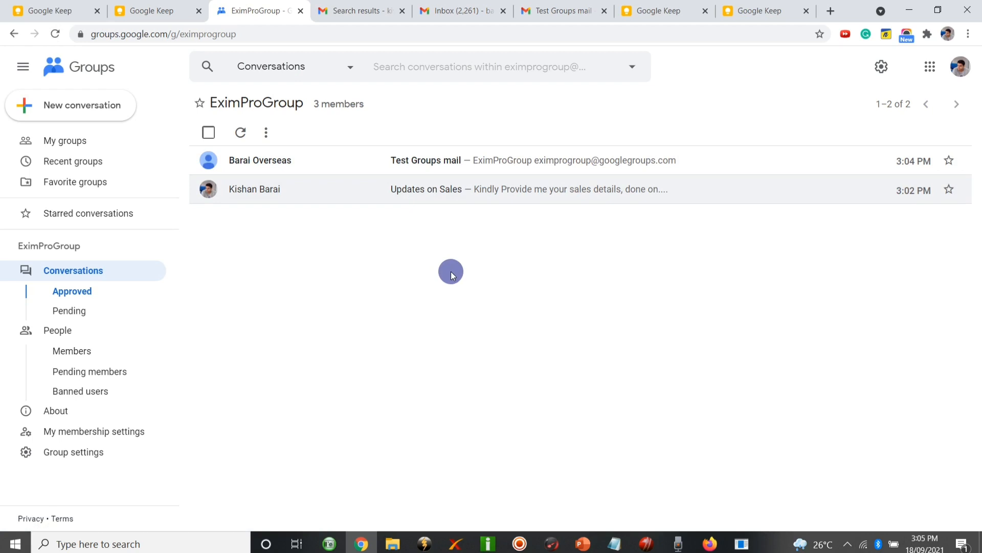
Return to the "Test Groups mail" message in Gmail, add it to My Tasks and mark the task completed.
left_click(522, 5)
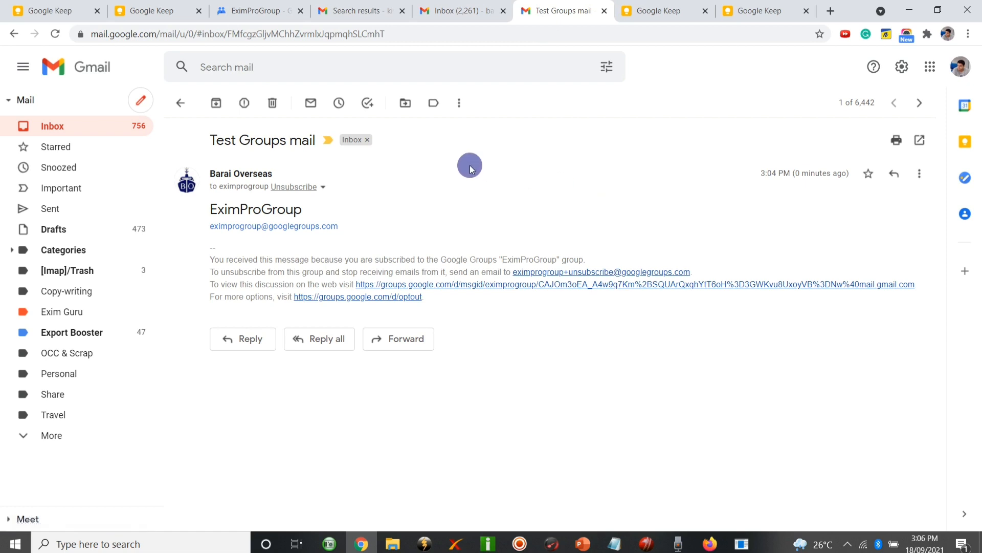
left_click(367, 108)
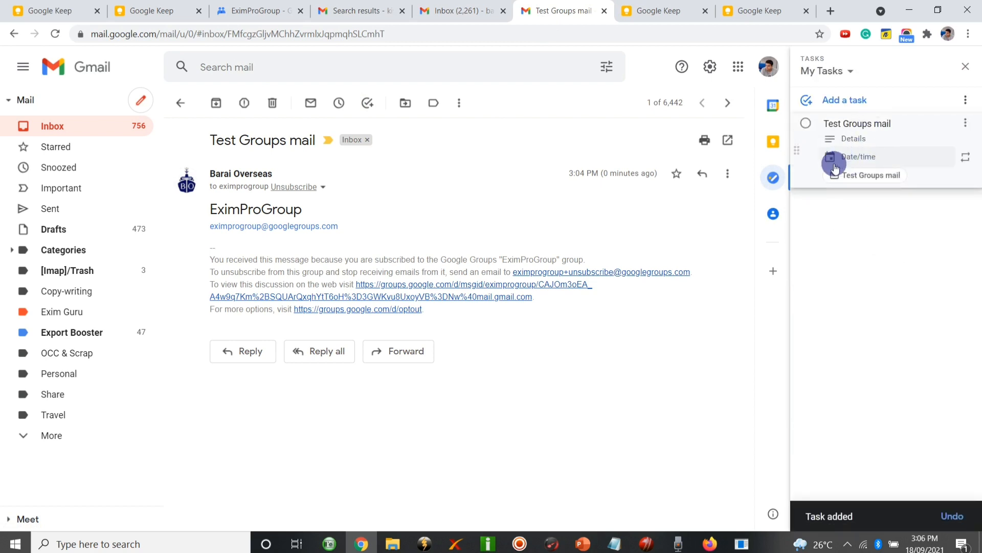
right_click(808, 125)
left_click(807, 123)
left_click(807, 123)
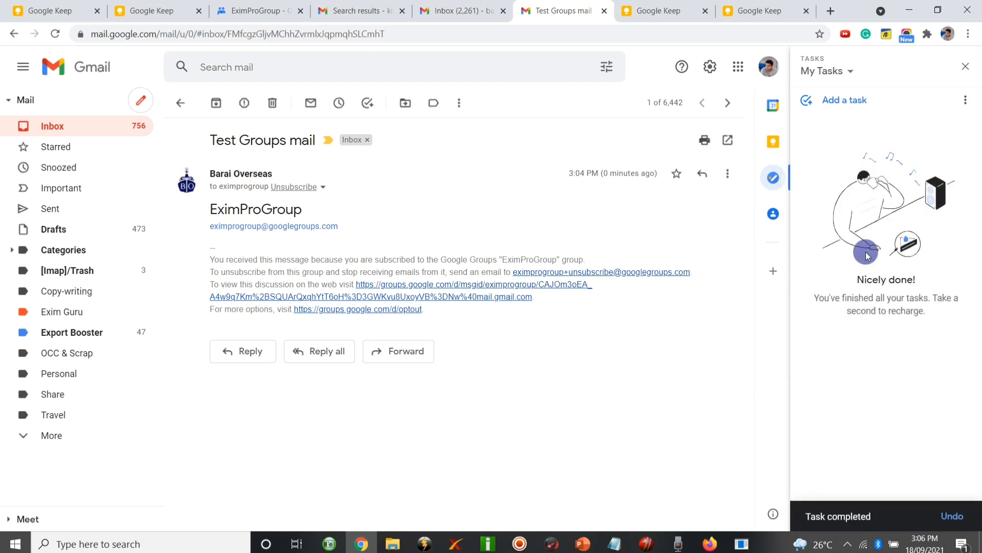
Create a new label named "Sales" in Google Keep.
left_click(105, 149)
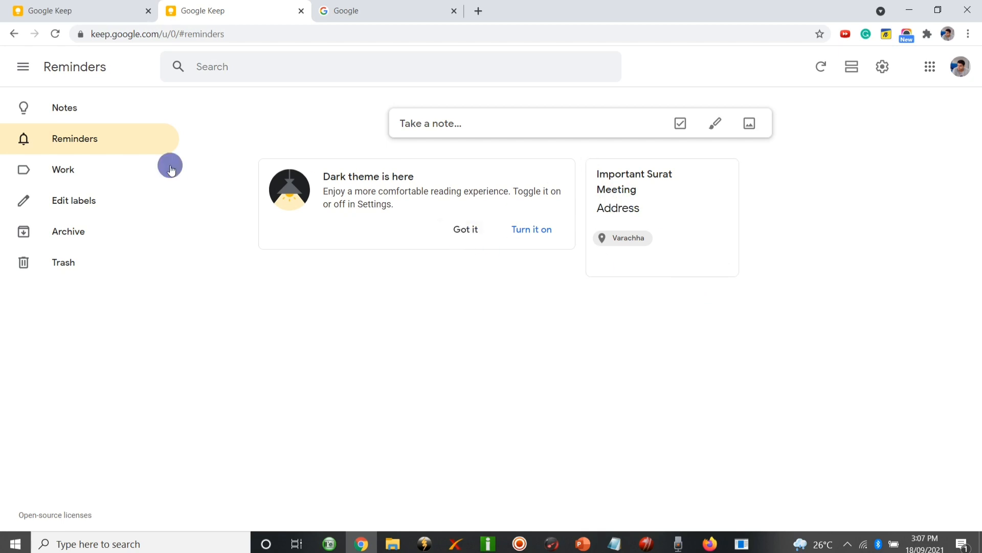
left_click(110, 202)
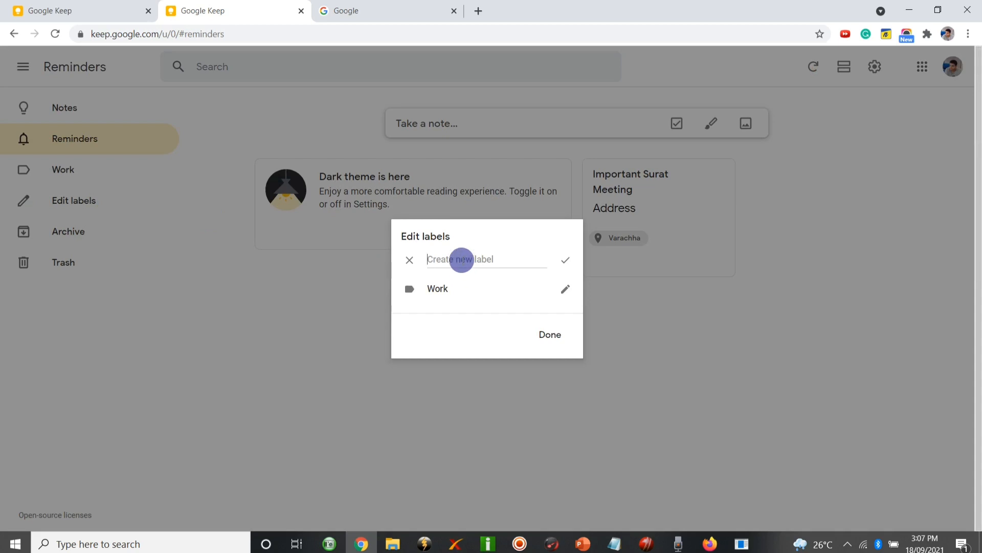
type("Meet")
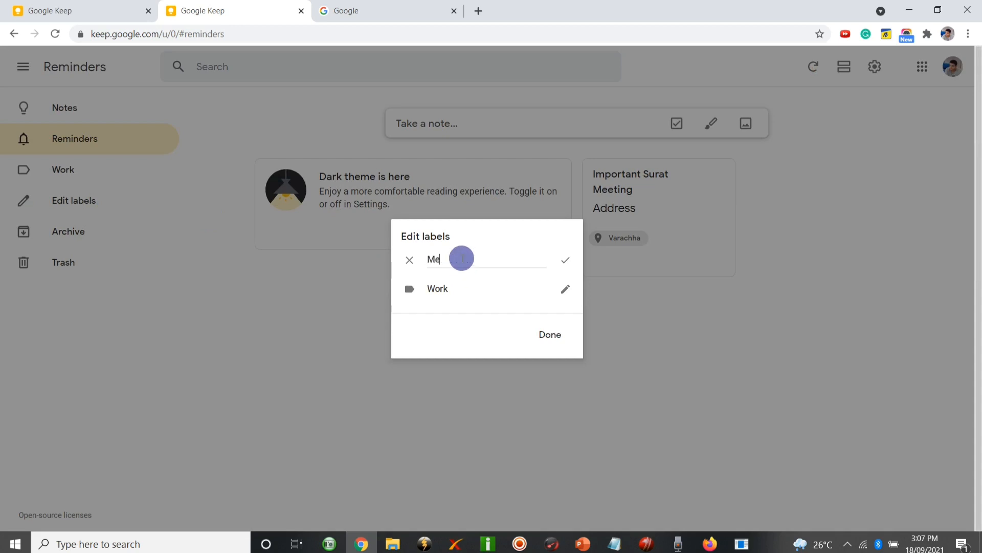
key("BackSpace")
key("BackSpace")
key("BackSpace")
key("BackSpace")
type("Sales")
left_click(564, 261)
left_click(551, 350)
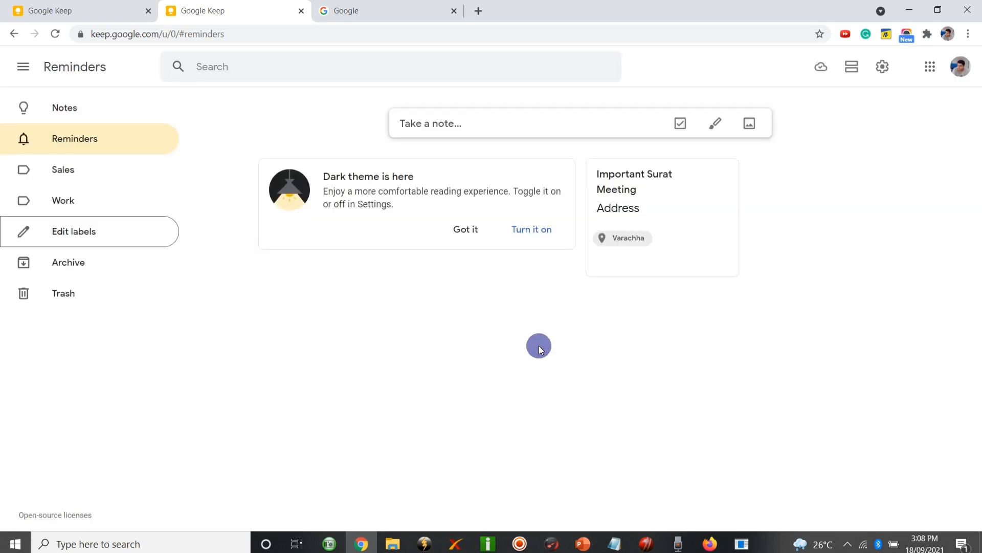
View the notes under the Sales label and the reminders, and return to all notes.
left_click(76, 178)
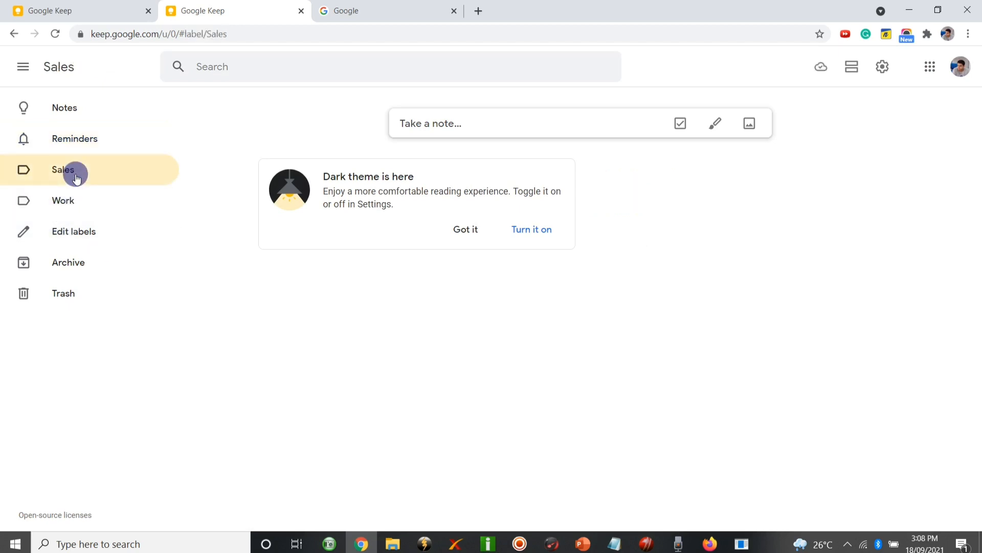
left_click(77, 146)
left_click(79, 109)
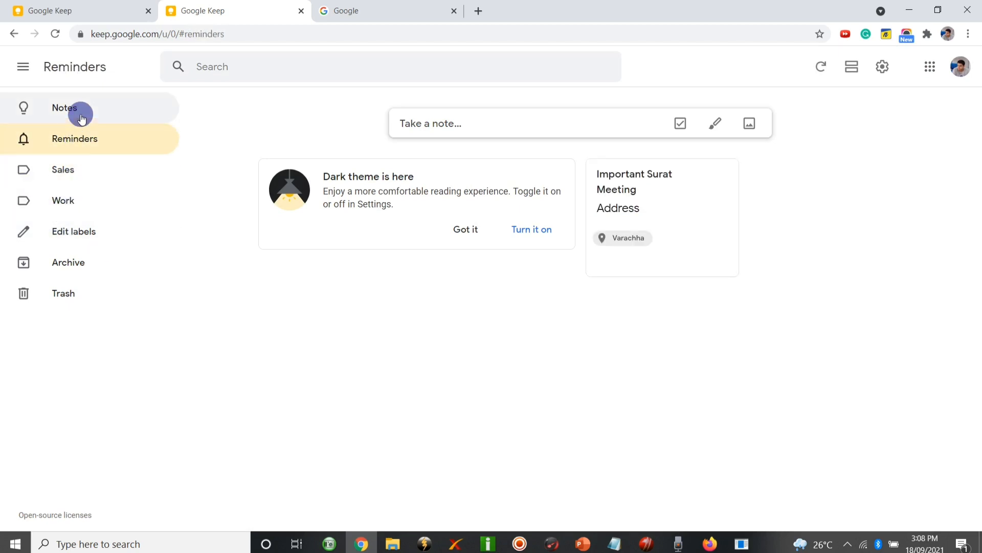
Assign the Work label to the Eye Drop note, leaving Sales unselected.
mouse_move(640, 209)
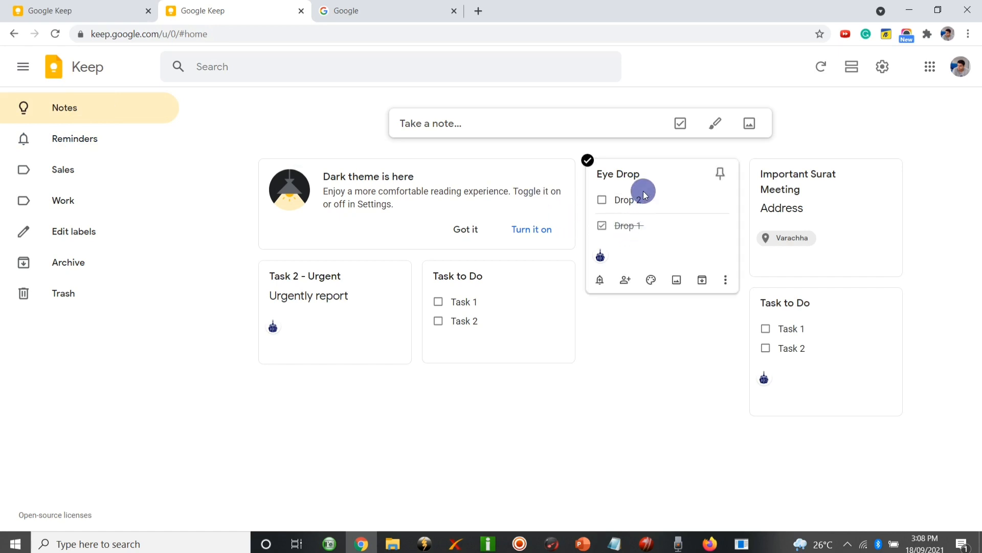
left_click(727, 281)
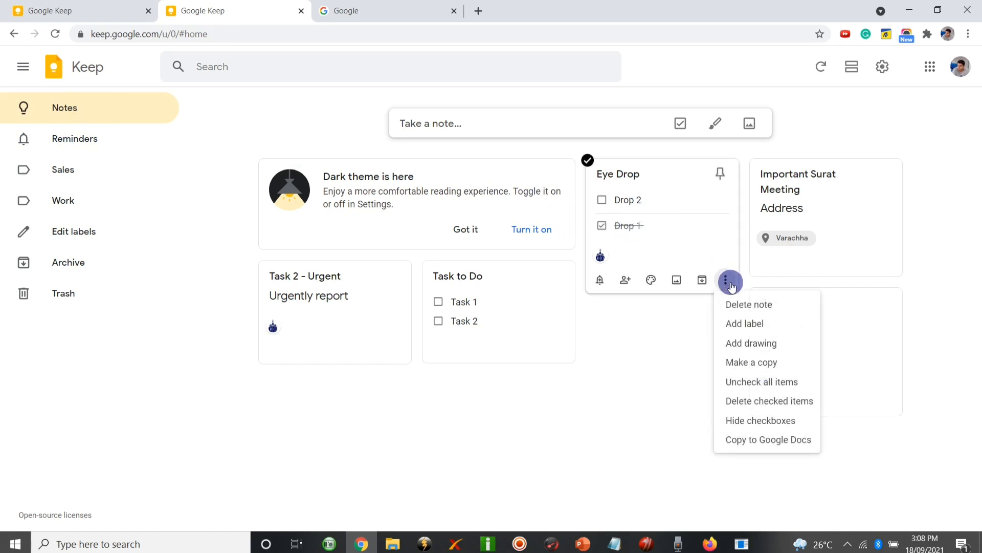
left_click(738, 330)
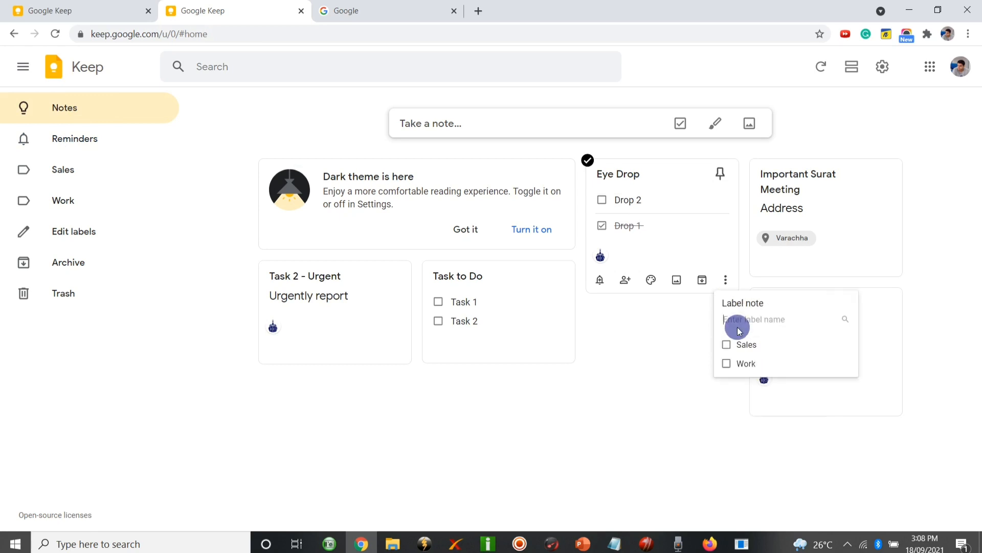
left_click(727, 351)
left_click(727, 351)
left_click(727, 363)
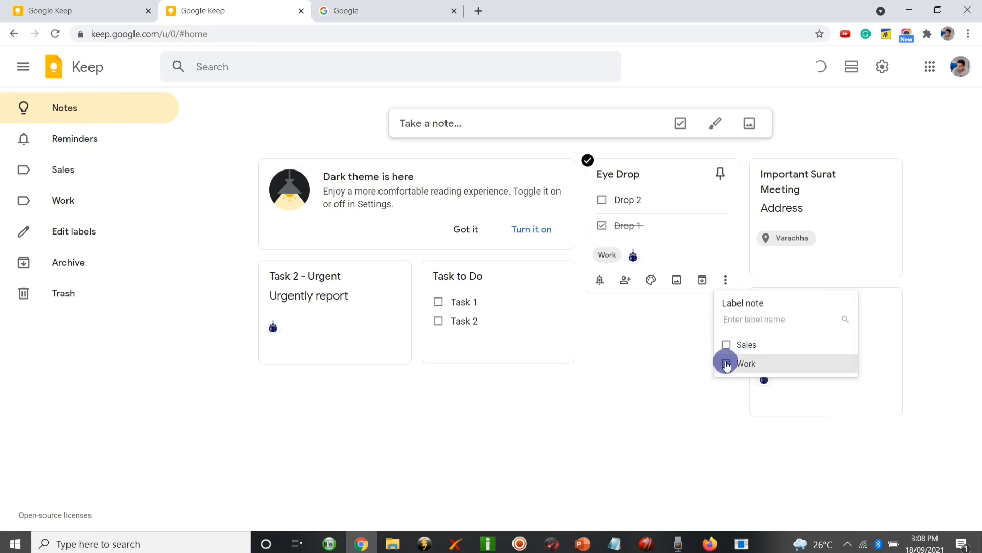
View the notes filed under the Work and Sales labels, and return to all notes.
left_click(683, 341)
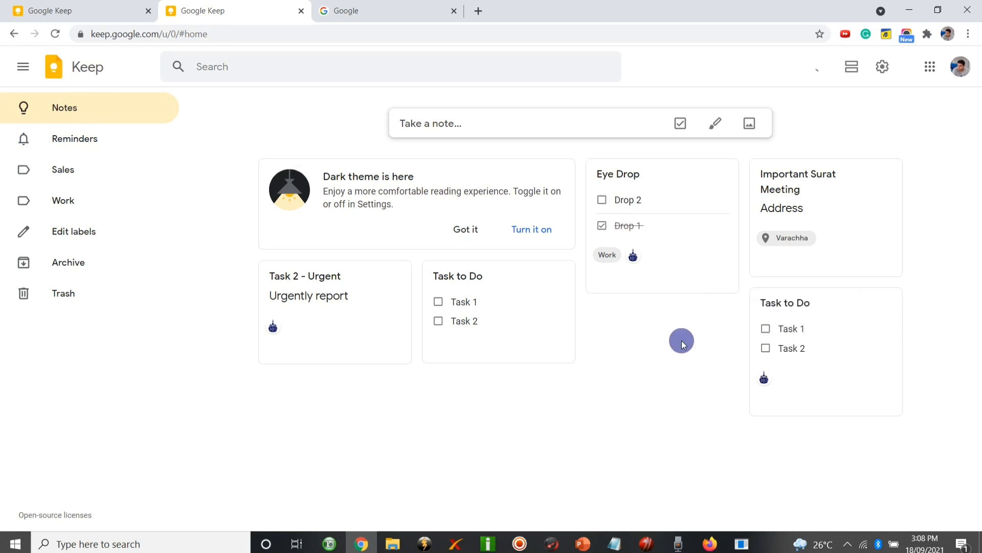
left_click(66, 197)
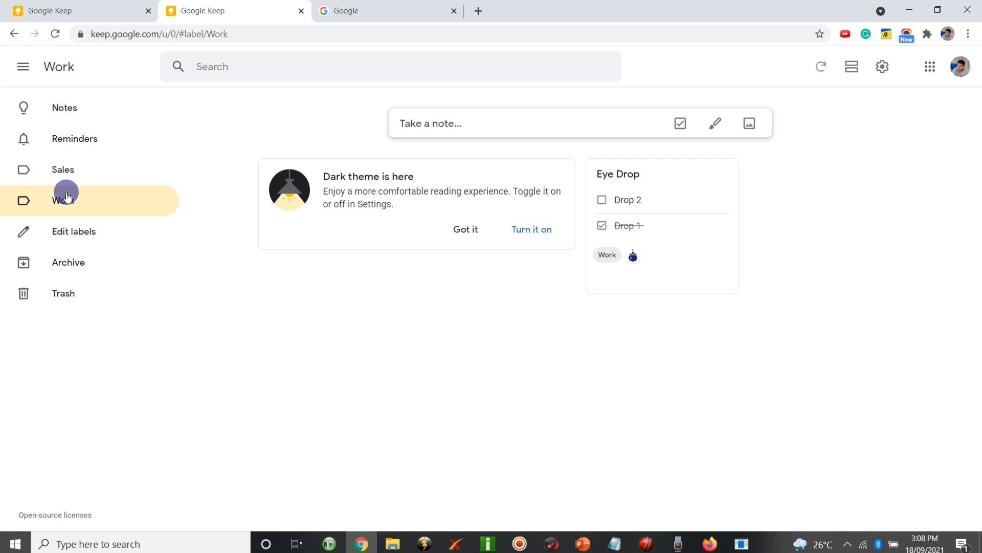
left_click(63, 177)
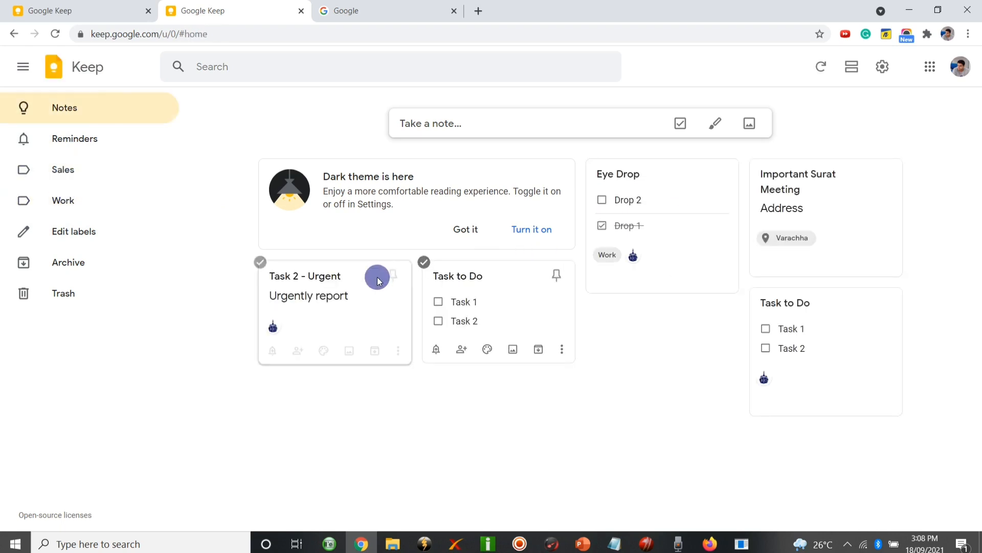
Pin the "Task 2 - Urgent" note and look over the pinned and other notes.
left_click(394, 276)
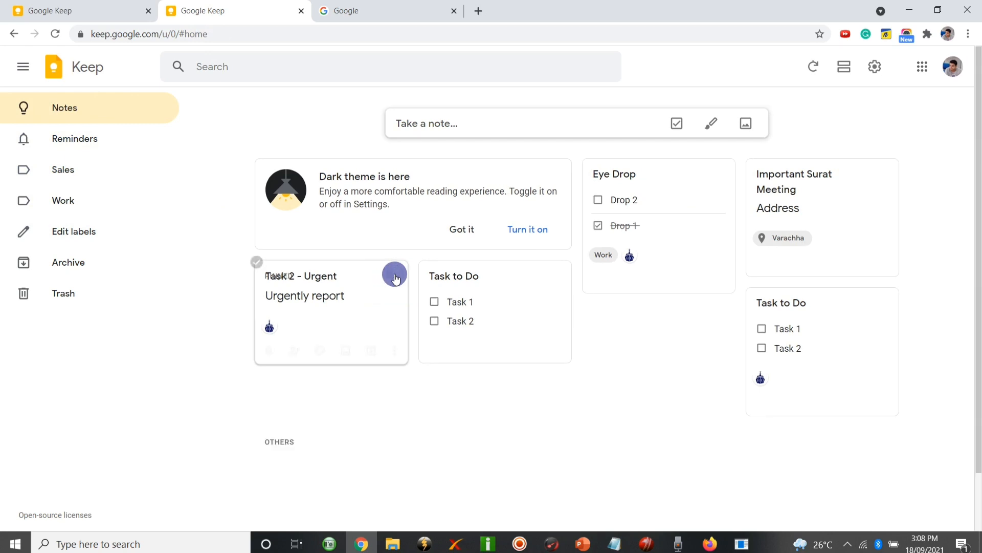
scroll(426, 286, "down", 2)
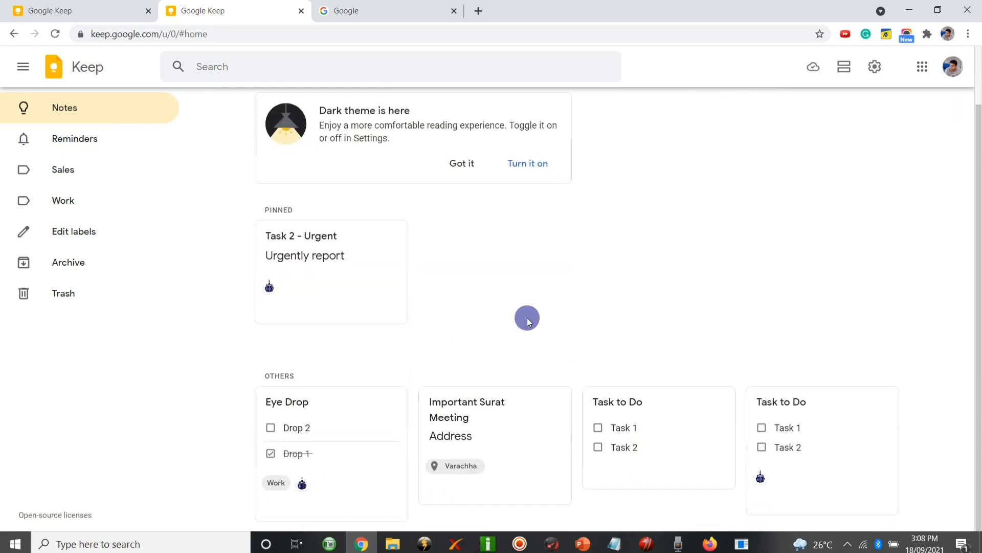
scroll(502, 229, "up", 2)
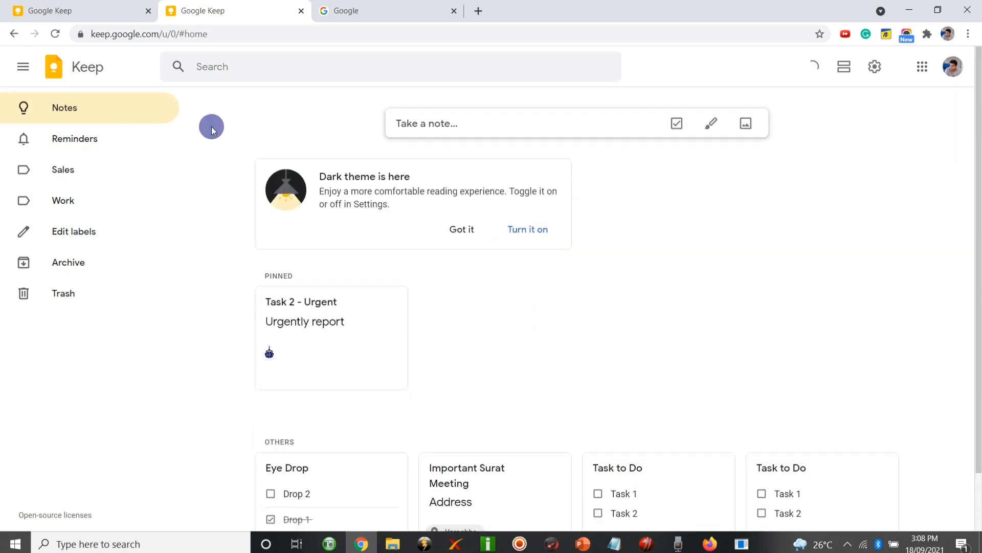
left_click(96, 136)
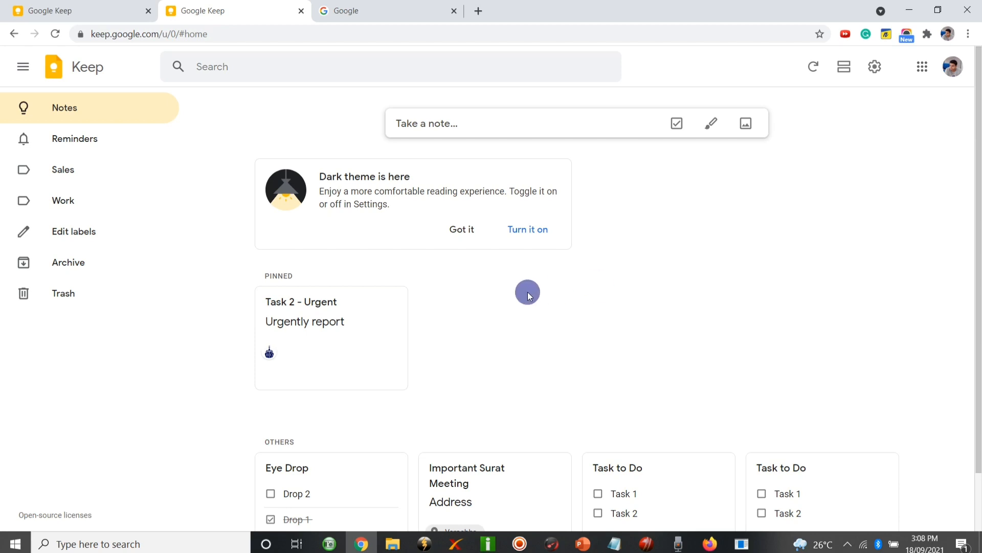
Add the image OCR.png from the Desktop to the pinned "Task 2 - Urgent" note.
mouse_move(364, 351)
left_click(348, 377)
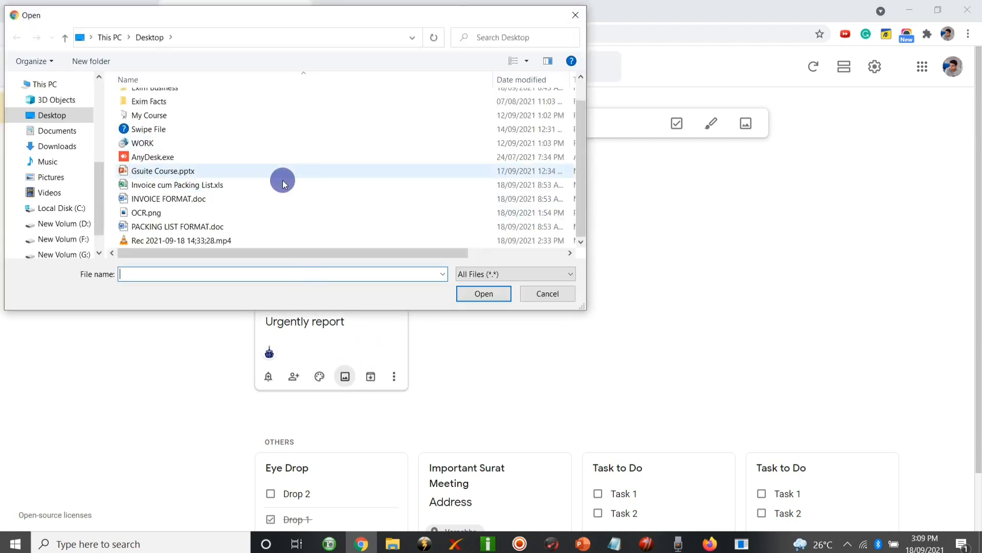
left_click(241, 213)
left_click(484, 294)
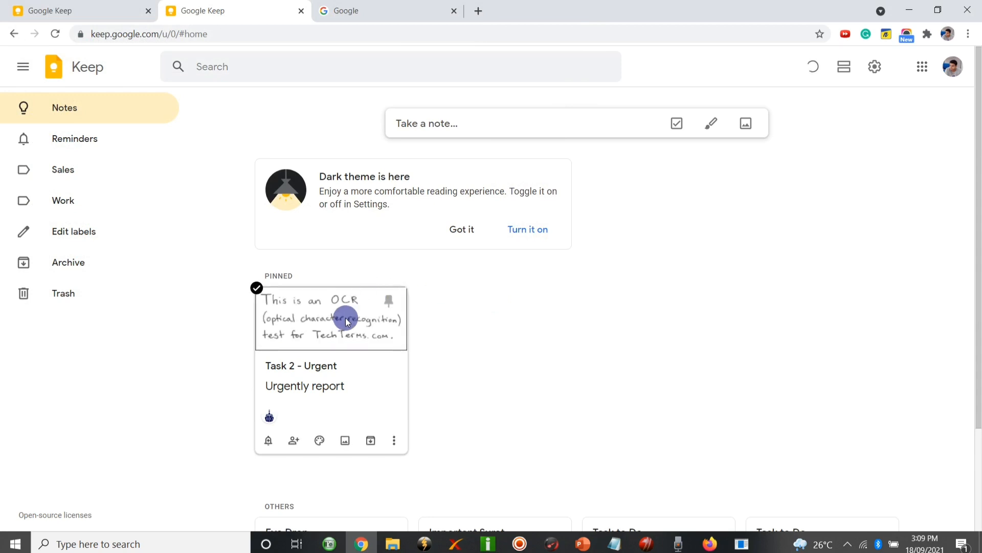
Grab the text from the image into the "Task 2 - Urgent" note, check it against the picture and close the note.
left_click(351, 333)
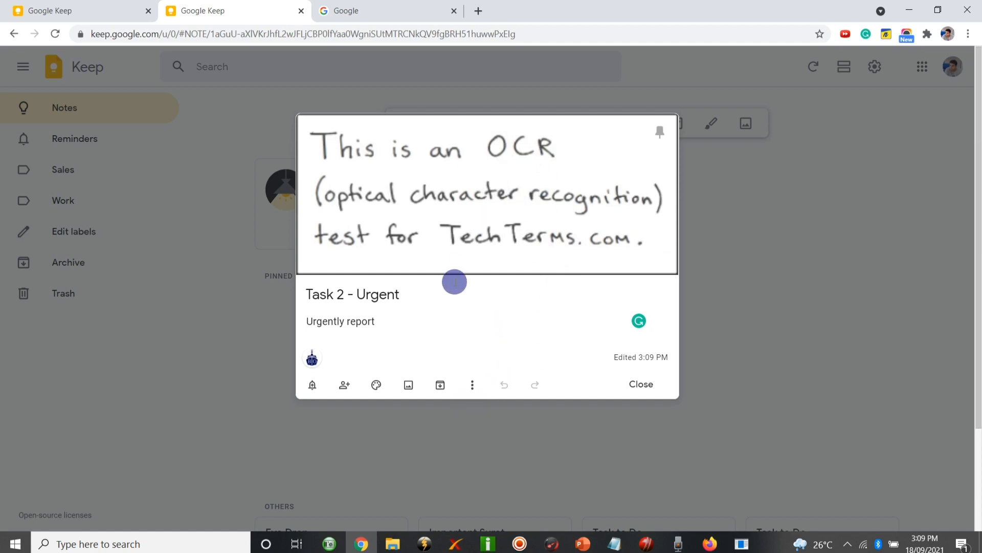
left_click(472, 384)
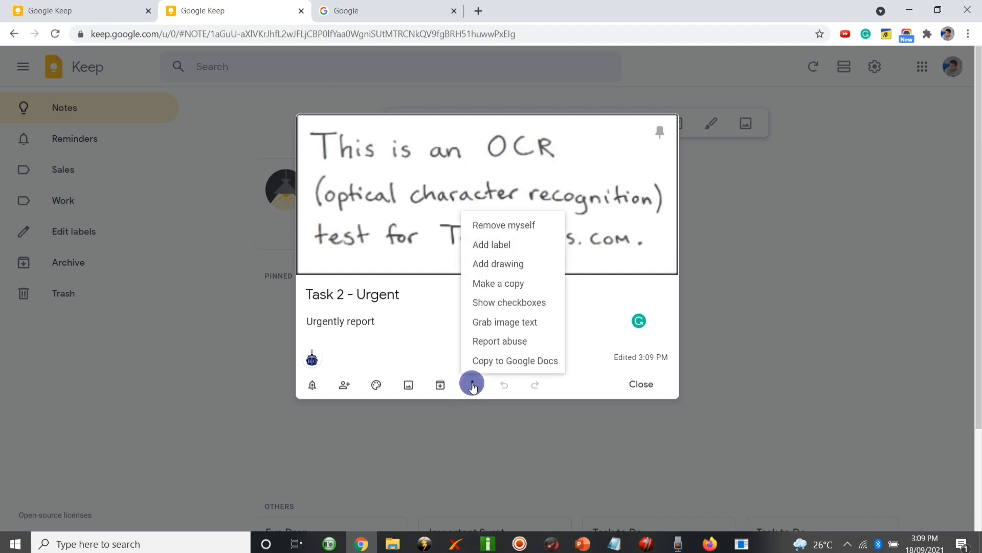
left_click(501, 321)
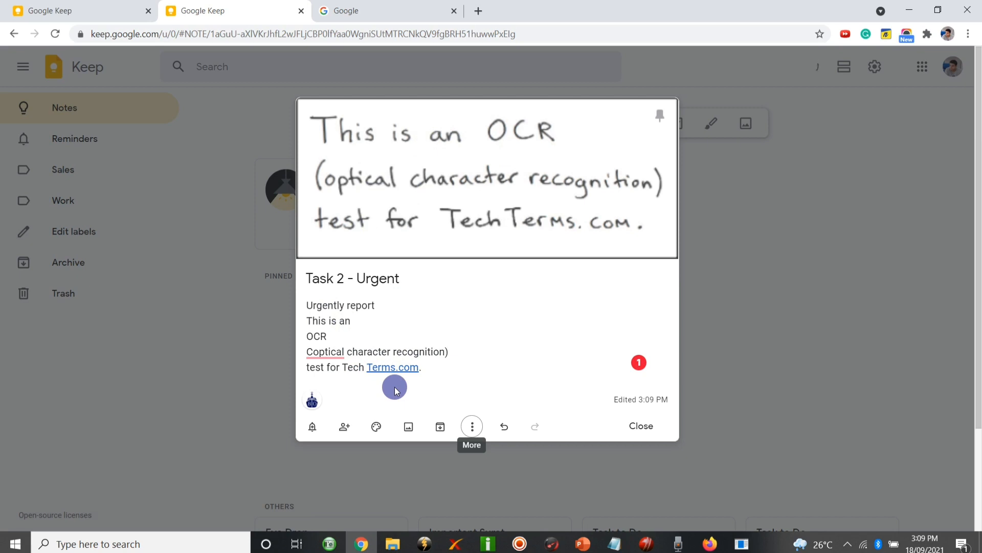
triple_click(382, 352)
left_click(453, 352)
left_click(740, 196)
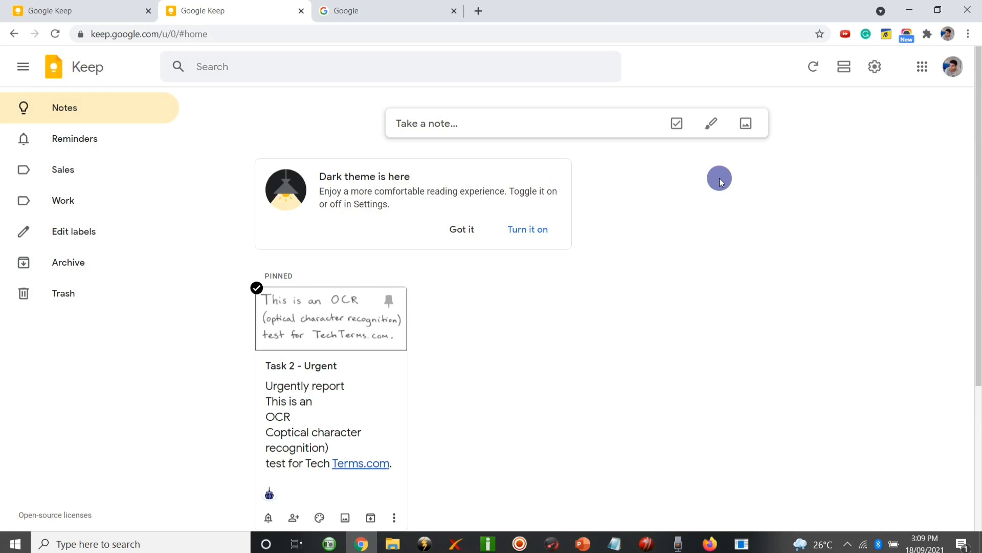
left_click(360, 328)
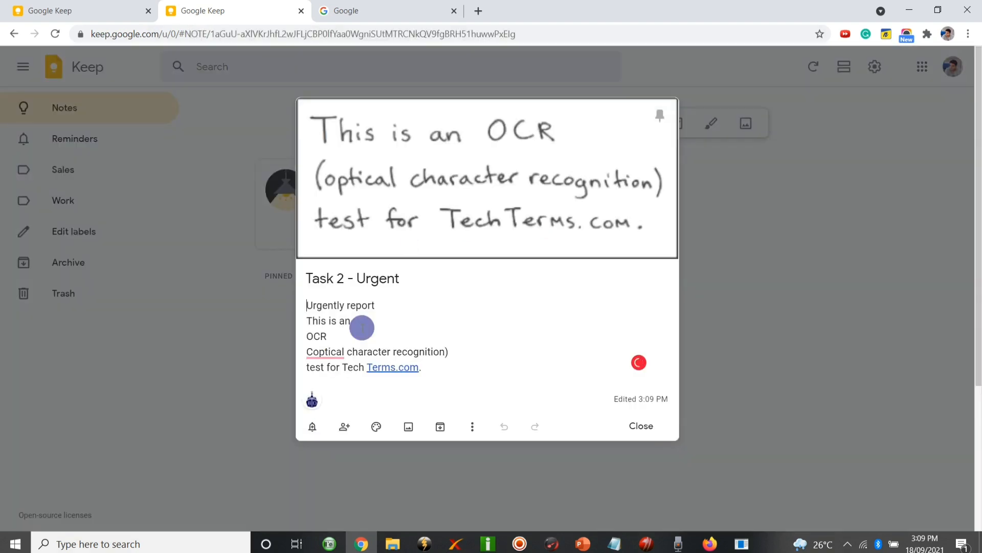
left_click(756, 331)
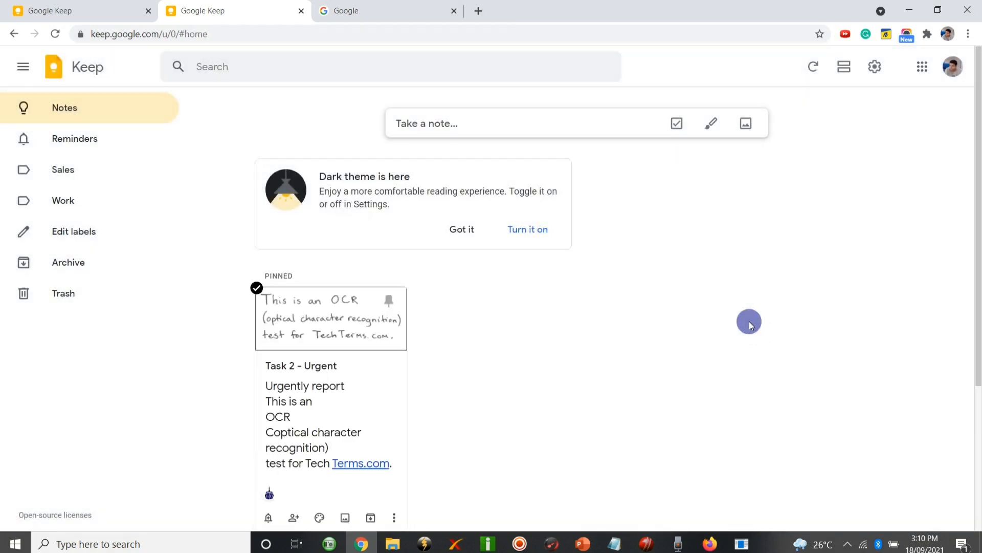
Search Google for "google drive" and go to My Drive through the Google Drive site.
left_click(413, 11)
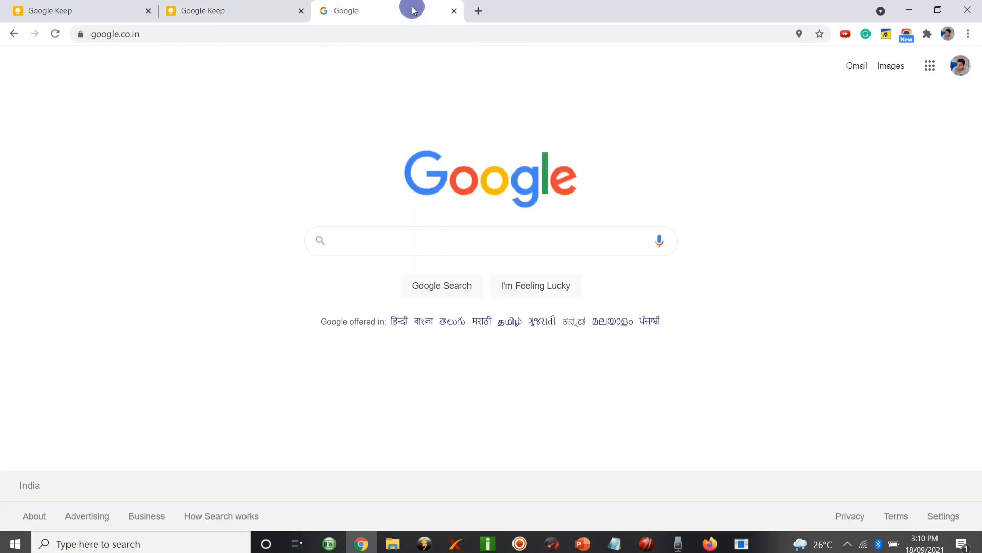
type("google")
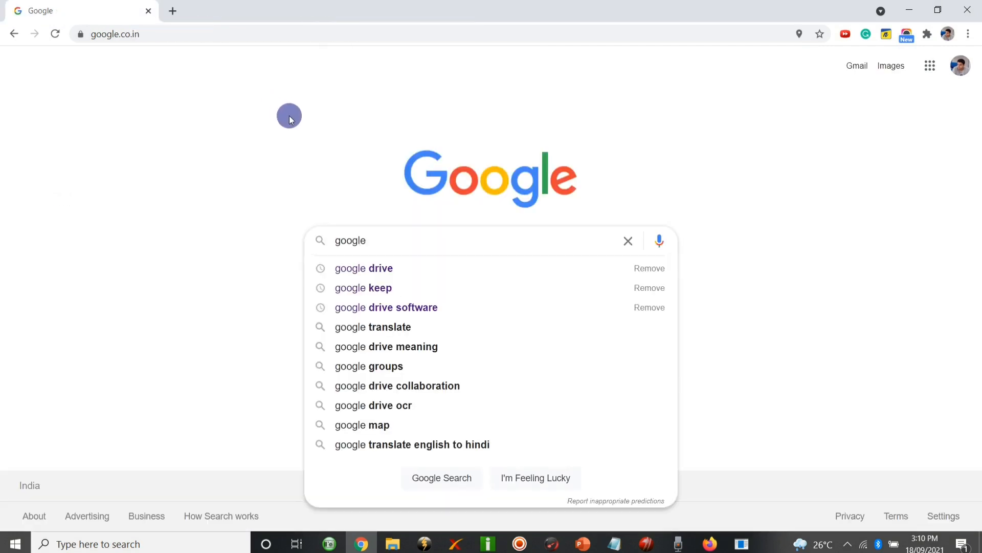
left_click(380, 268)
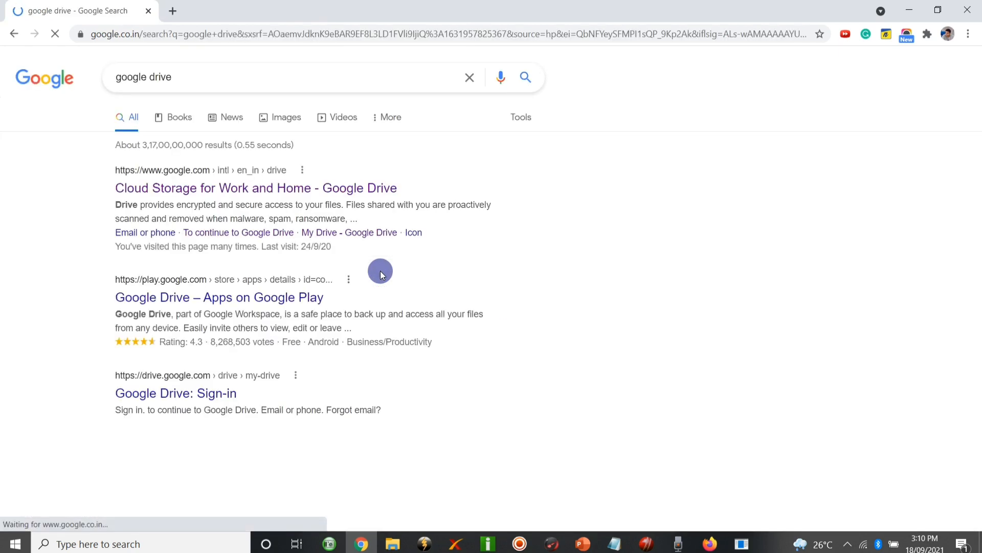
left_click(304, 193)
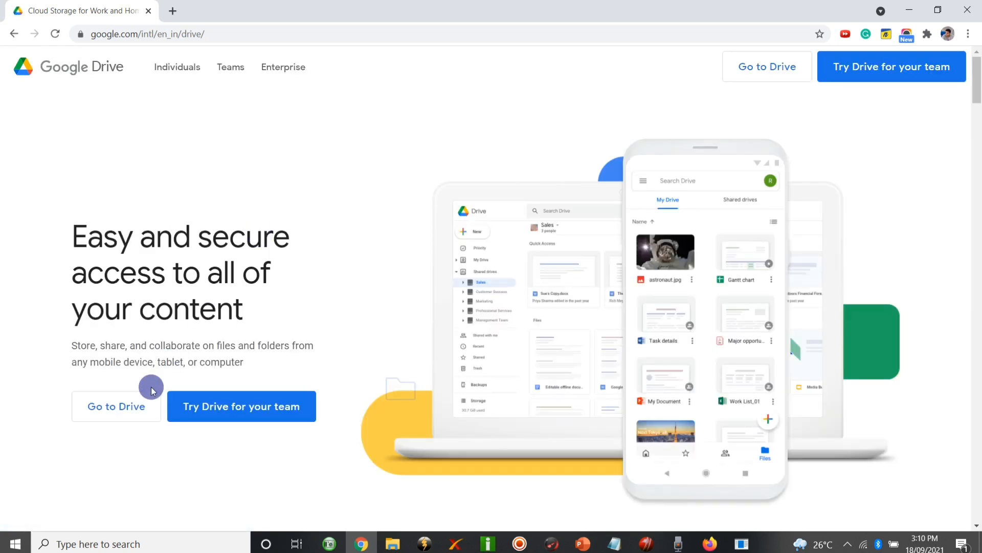
left_click(132, 410)
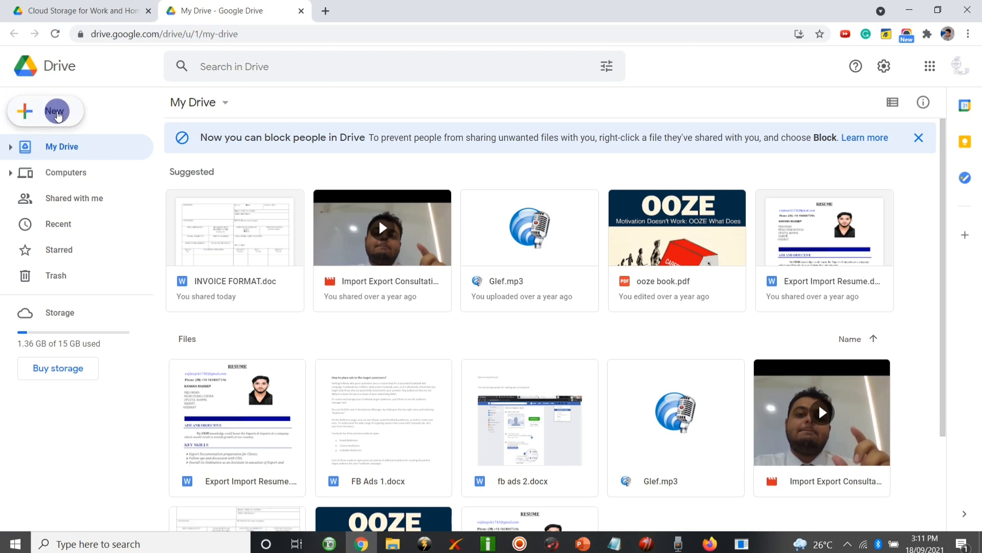
Upload Invoice cum Packing List.xls from the Desktop to My Drive and reload the page.
left_click(57, 114)
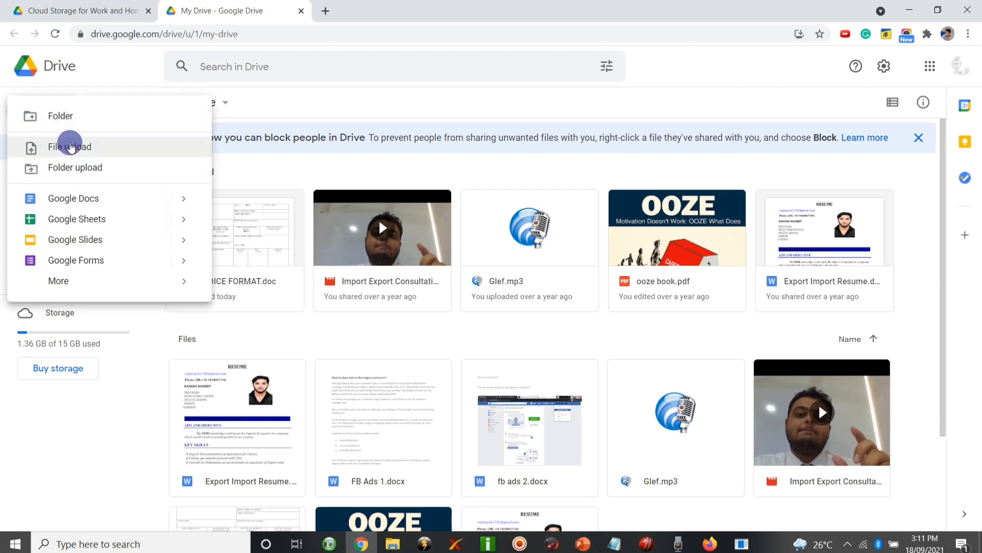
left_click(112, 150)
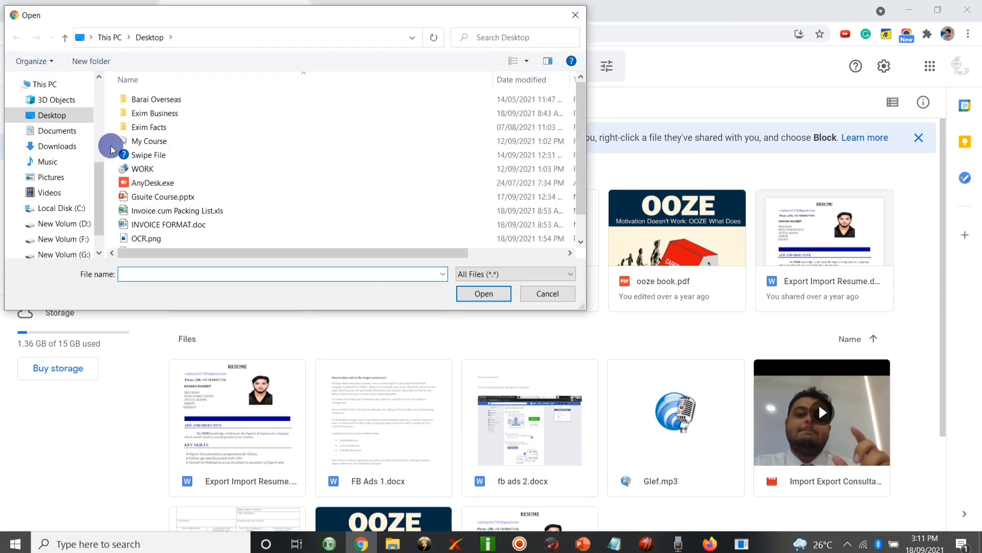
left_click(184, 210)
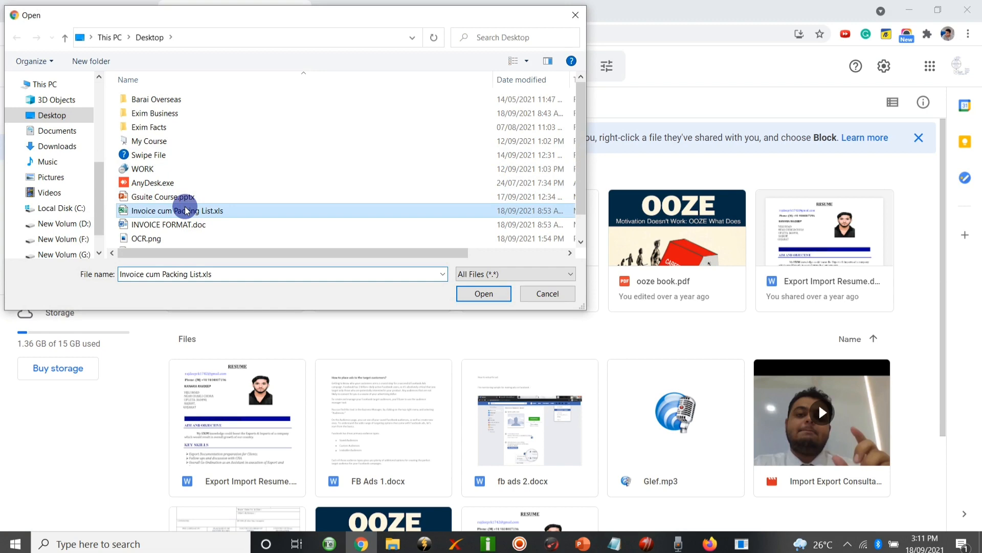
left_click(459, 294)
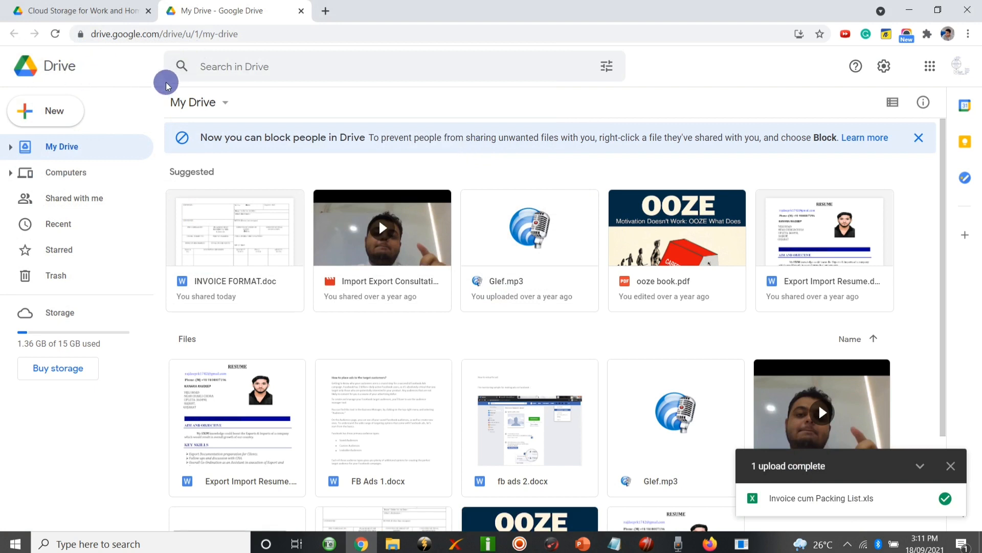
left_click(56, 36)
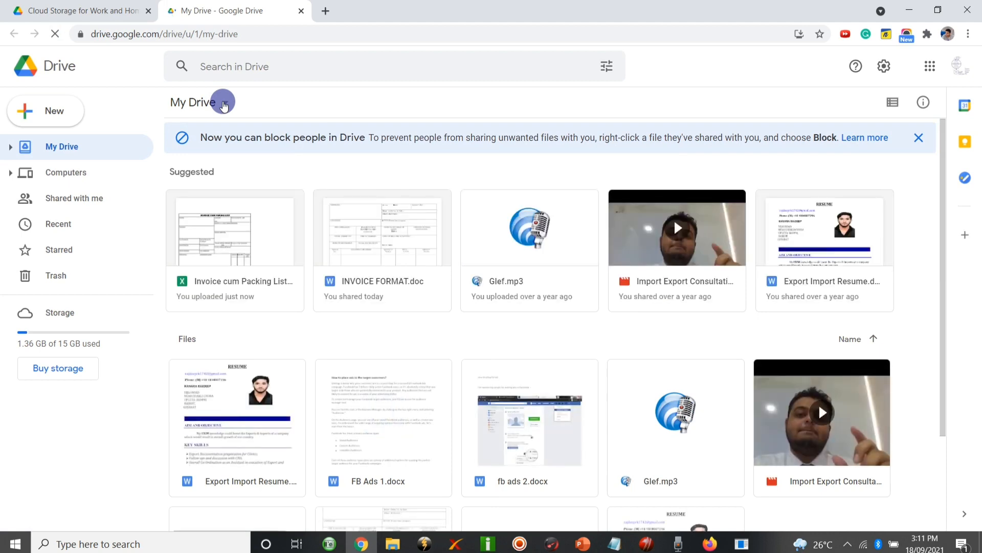
Get the sharing link of Invoice cum Packing List.xls and set its access to "Anyone with the link".
right_click(272, 241)
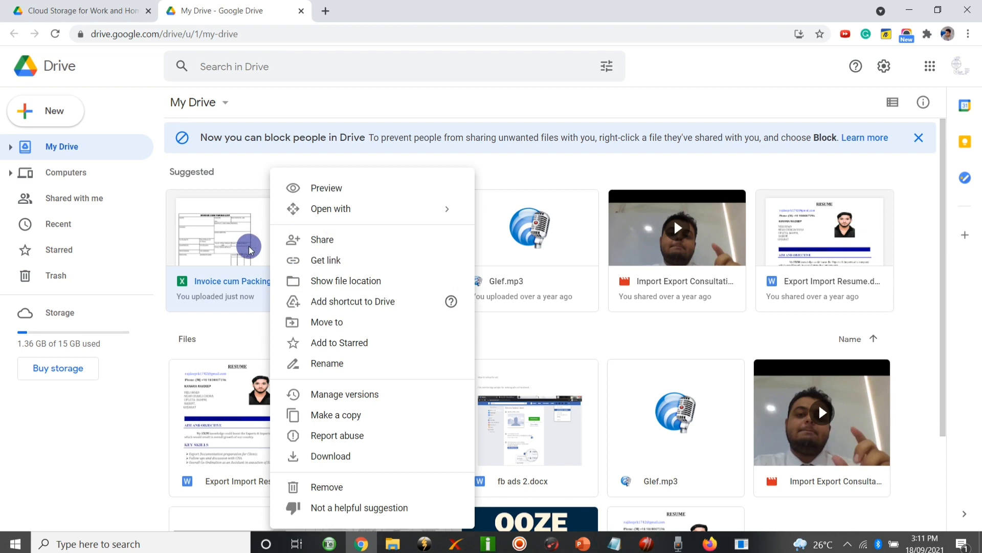
left_click(326, 261)
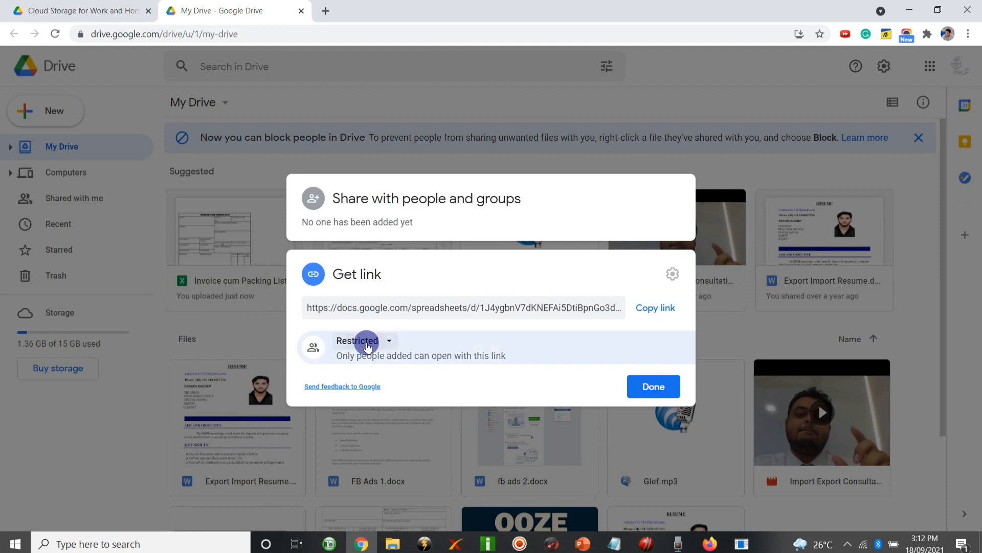
left_click(368, 342)
left_click(378, 399)
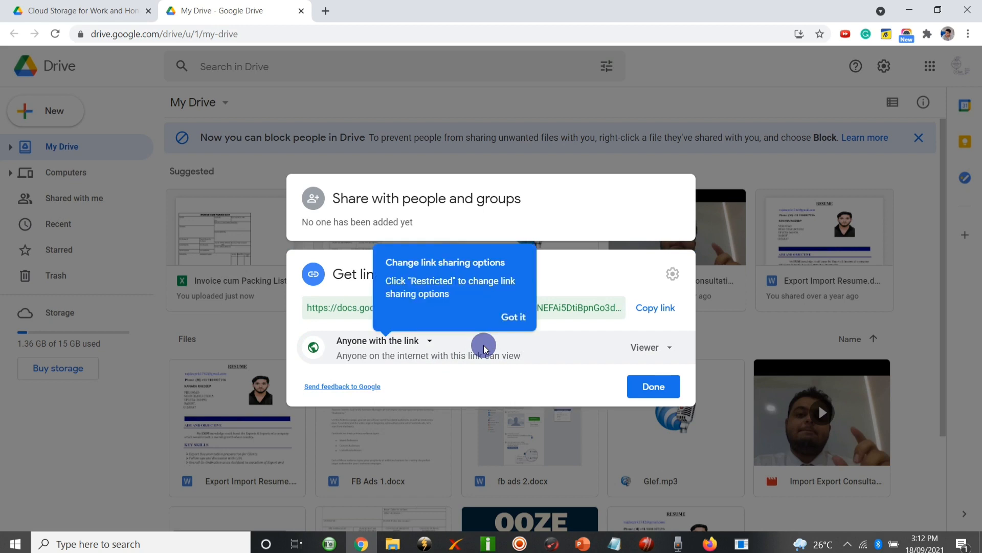
left_click(558, 283)
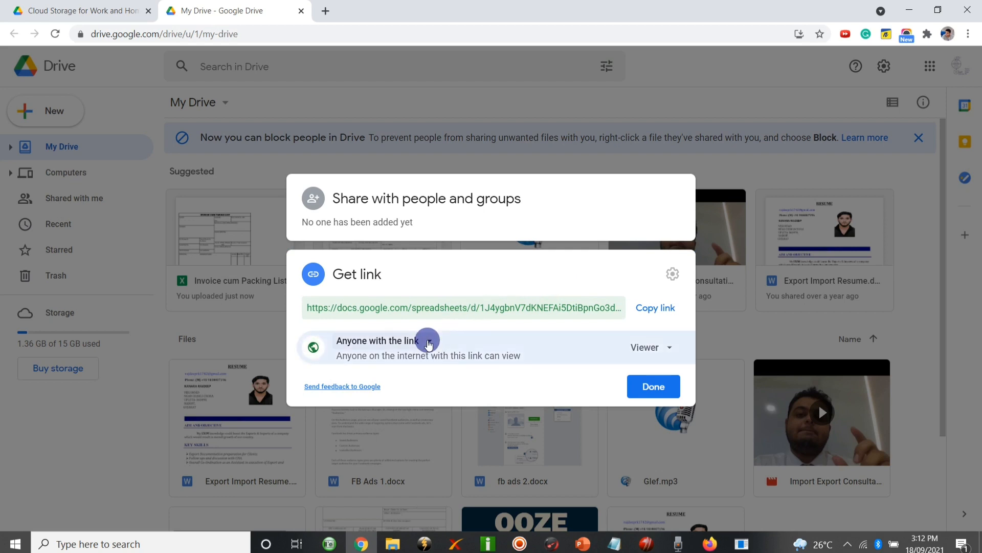
Review the link's access and role options, leave the role as Viewer, and set the access back to Restricted.
left_click(428, 341)
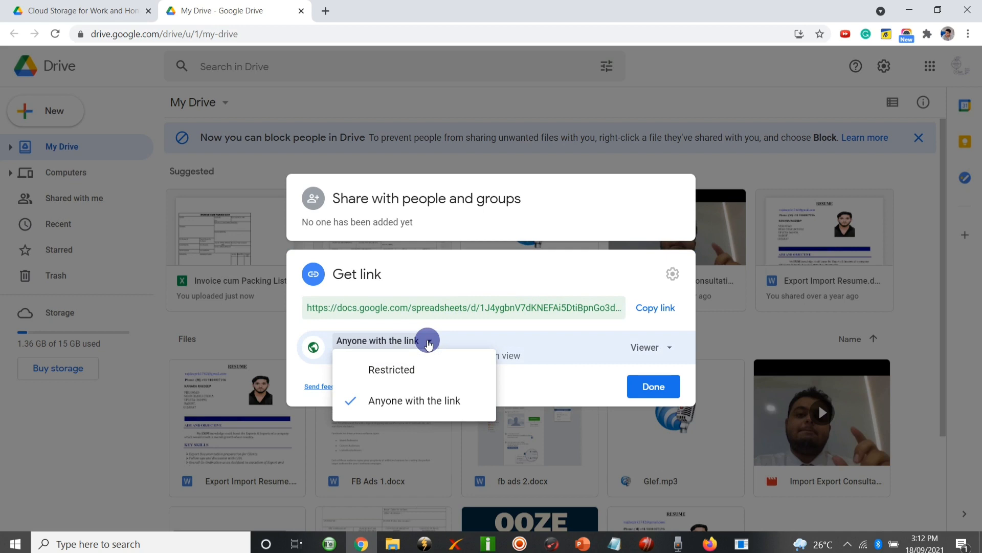
left_click(426, 341)
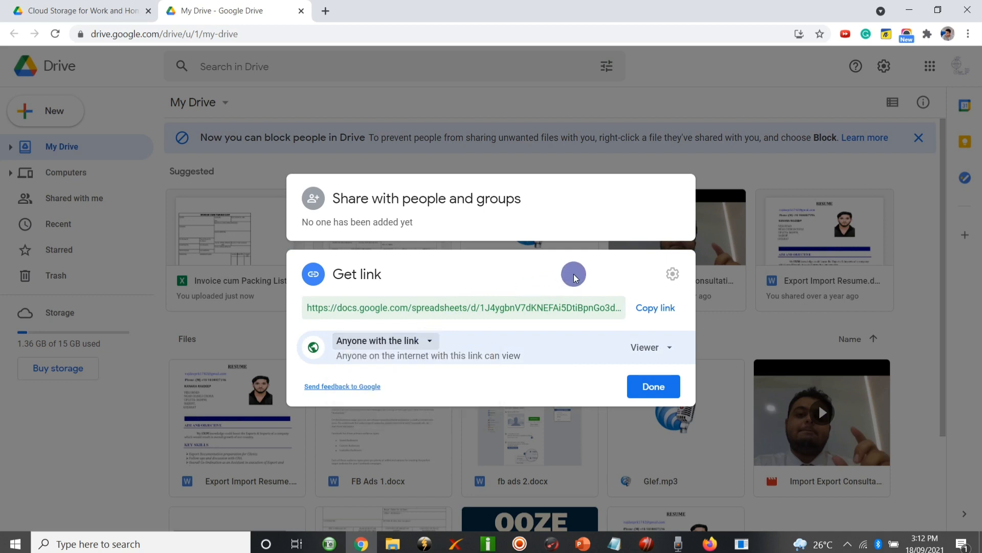
left_click(639, 346)
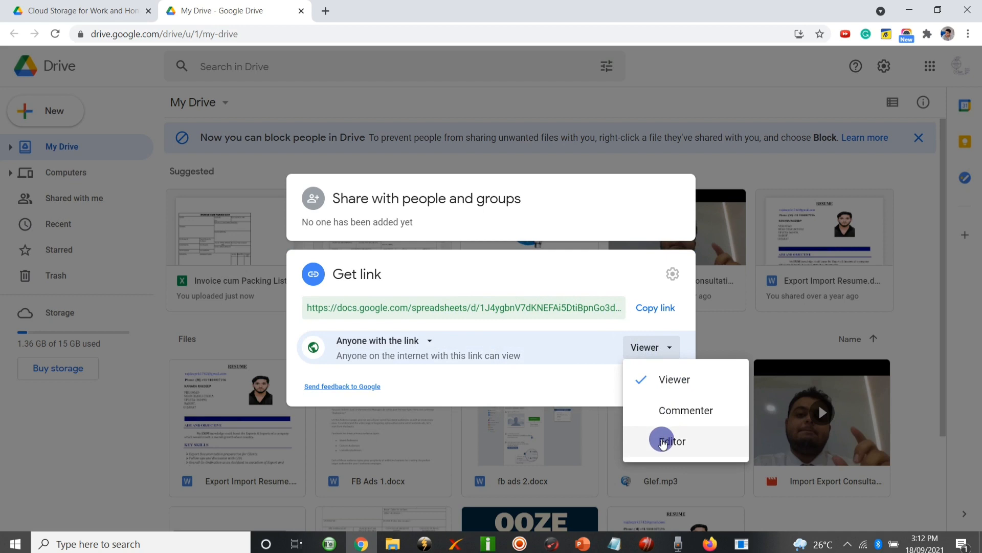
left_click(552, 345)
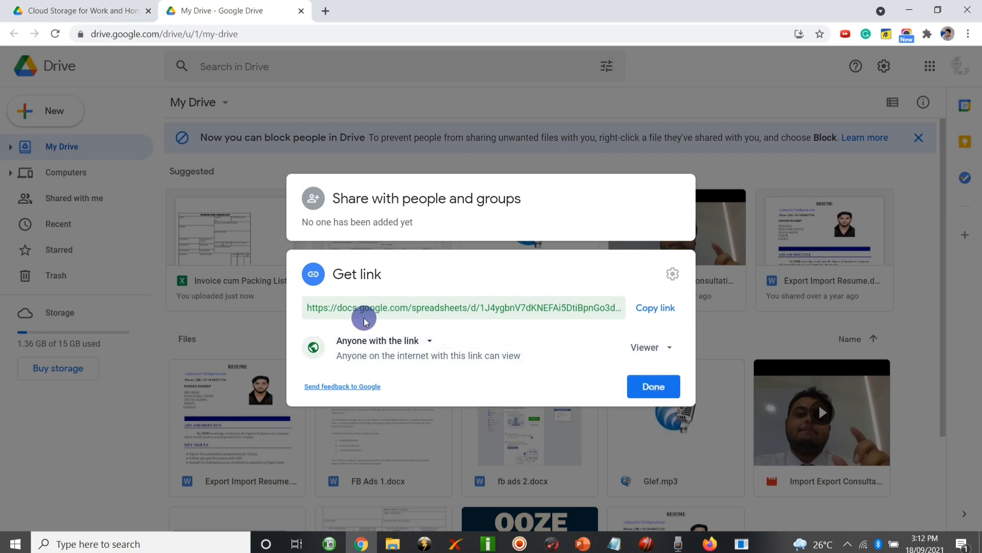
left_click(397, 339)
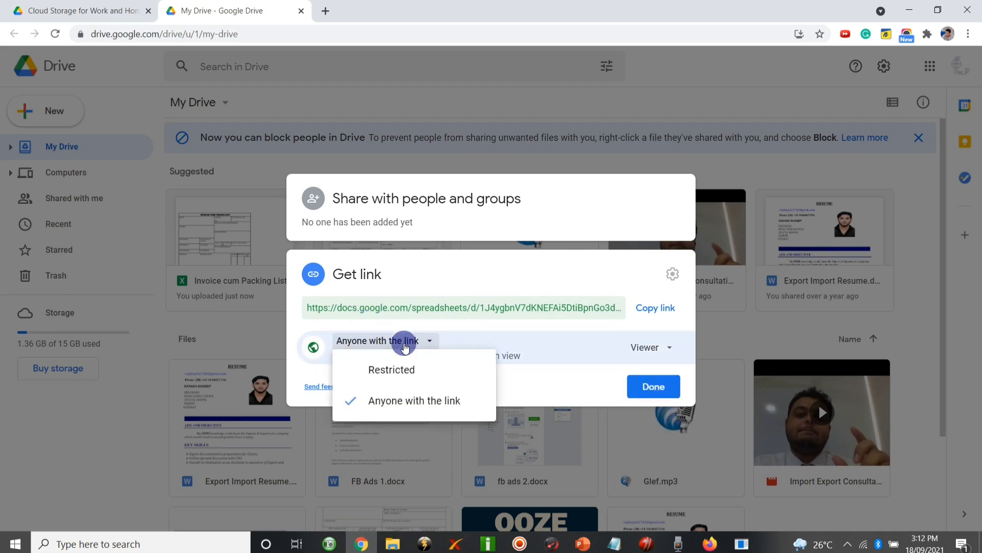
left_click(410, 361)
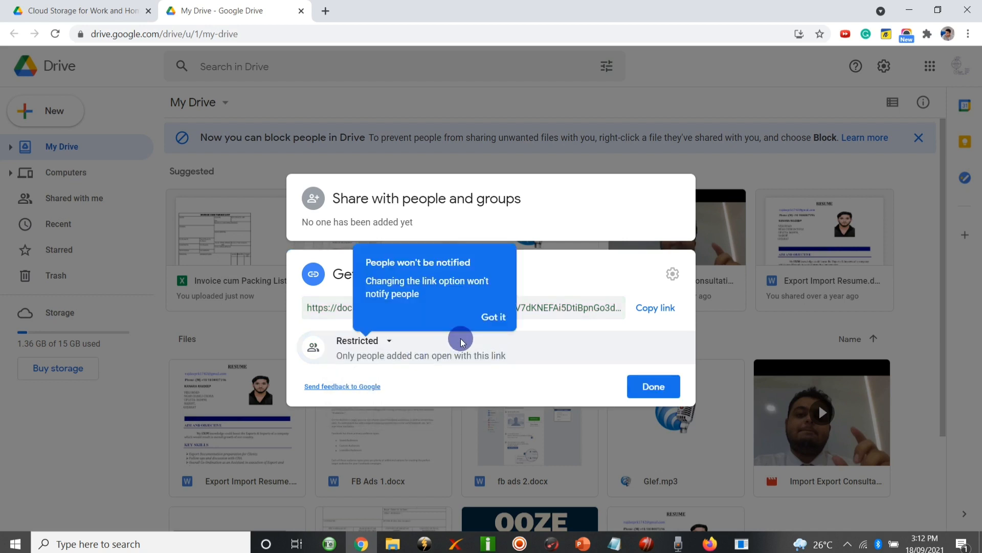
Close the sharing settings of the uploaded invoice file and open the Computers section of Drive.
left_click(493, 317)
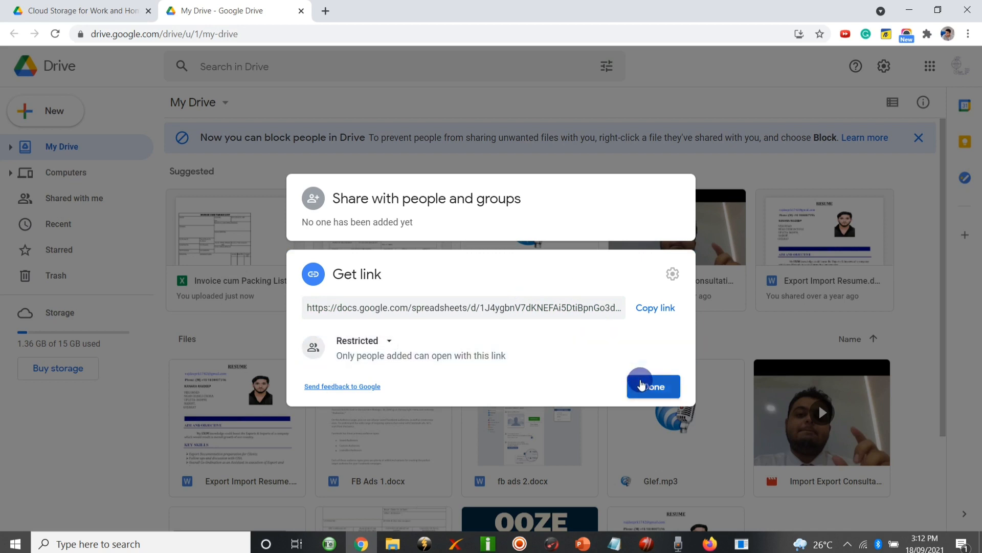
left_click(639, 385)
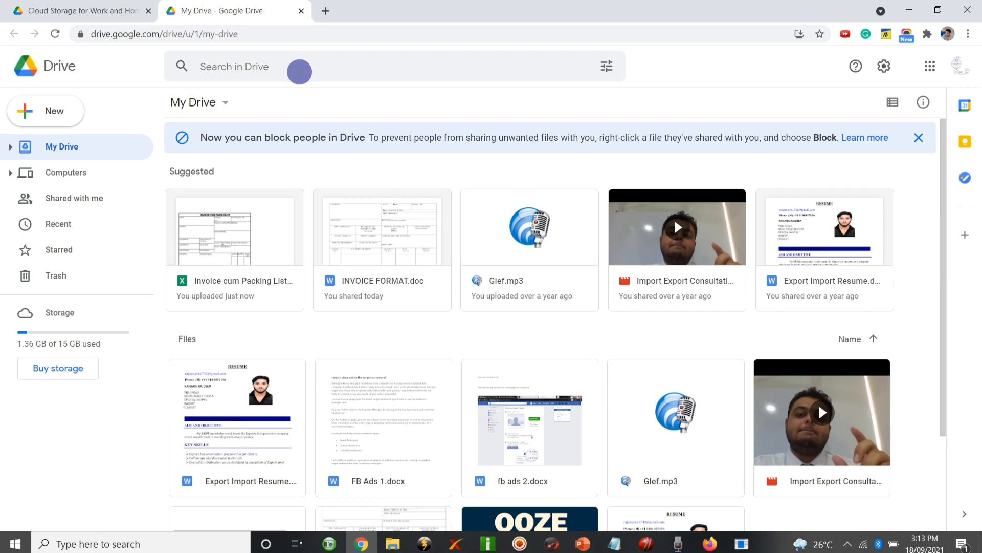
left_click(97, 176)
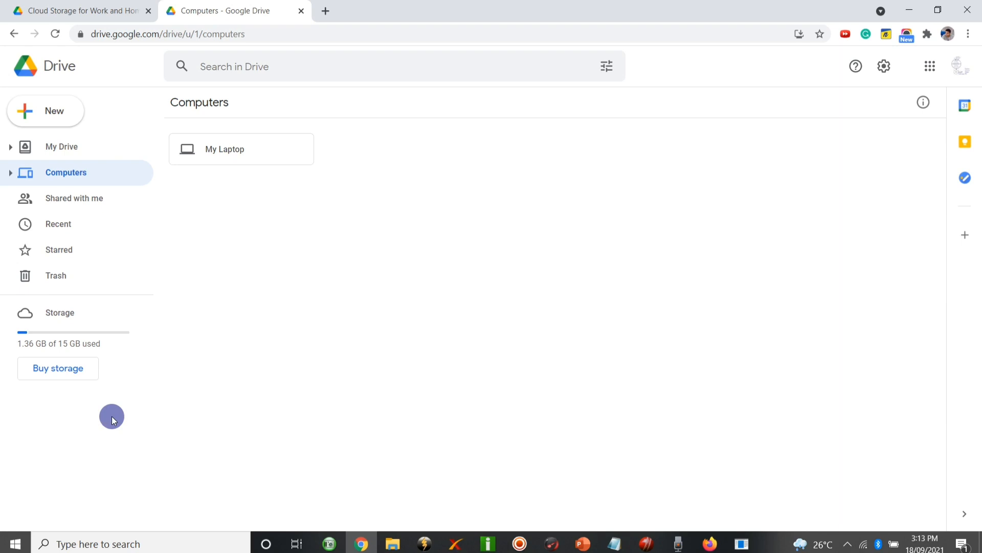
Open google.co.in in a new browser tab.
left_click(324, 11)
type("google.co.in")
key("Return")
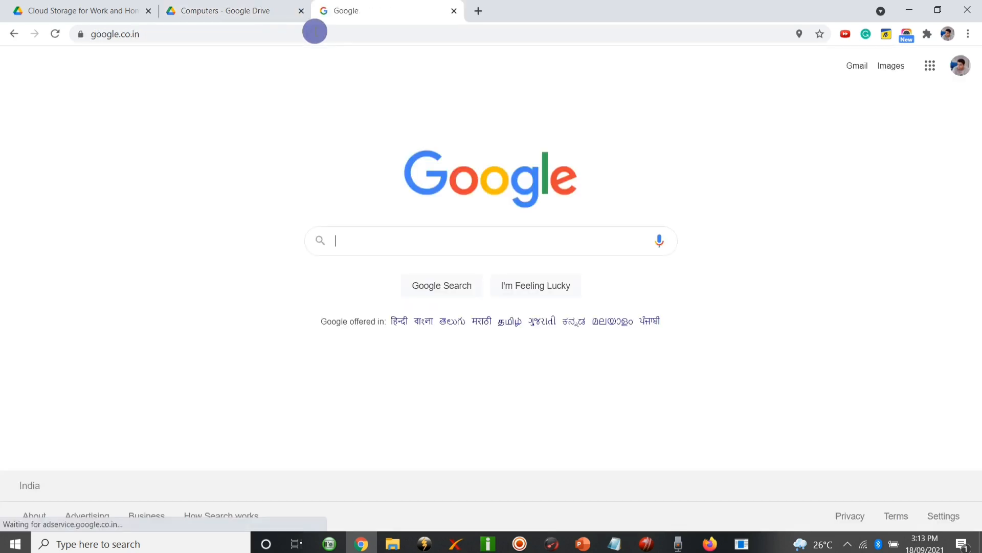
type("drive ")
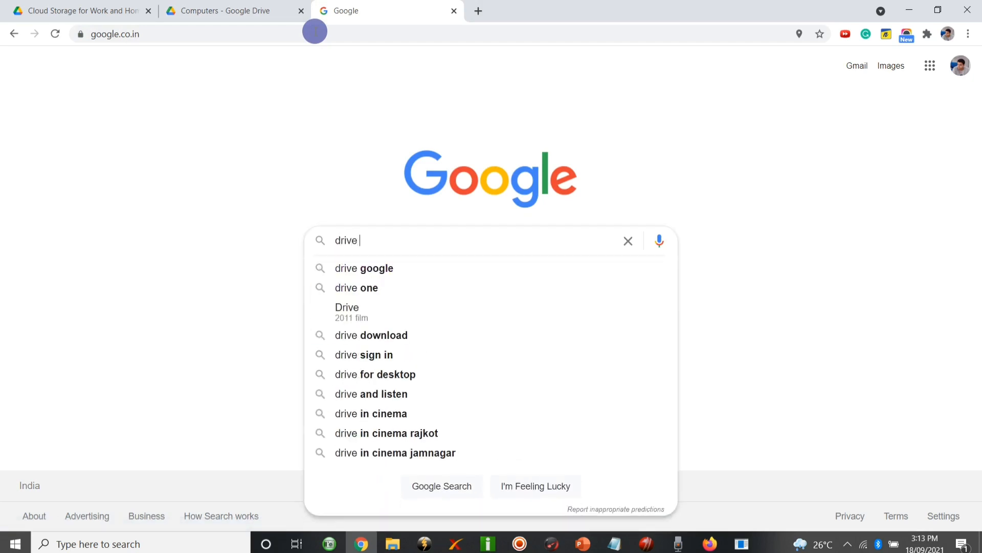
type("sof")
key("BackSpace")
key("BackSpace")
key("BackSpace")
key("BackSpace")
key("BackSpace")
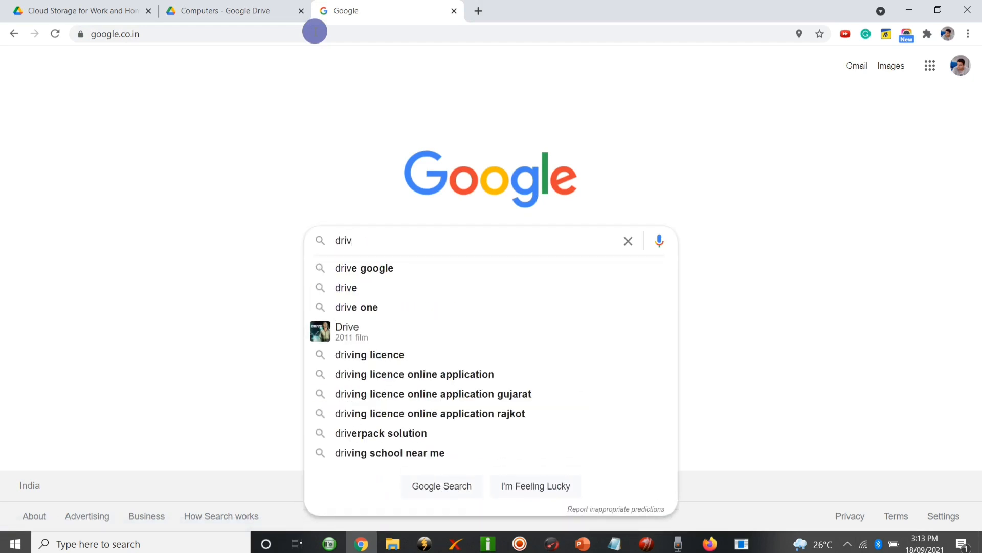
key("BackSpace")
key("BackSpace")
key("BackSpace")
key("BackSpace")
Search Google for "google drive software" and download Drive for desktop from the Google Drive download page.
type("google dri")
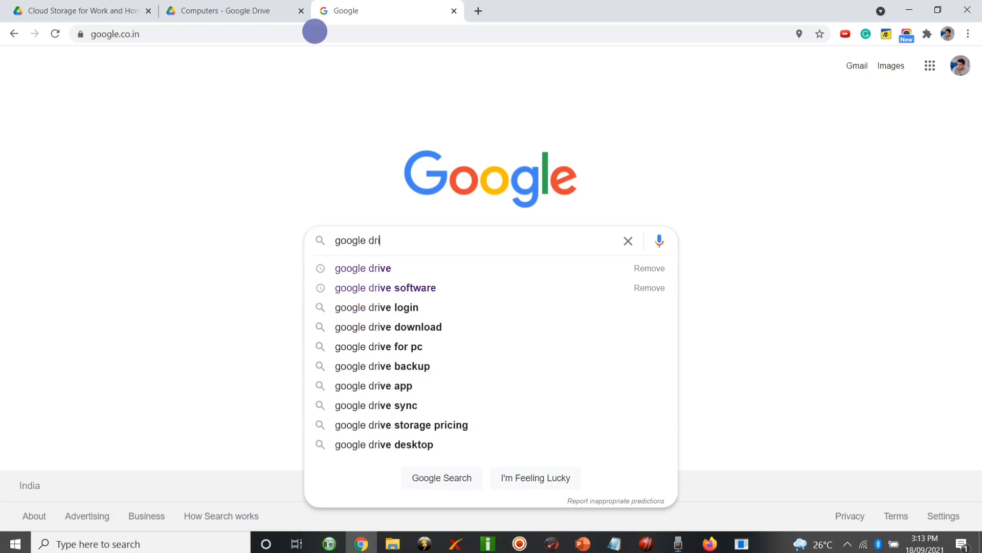
left_click(391, 289)
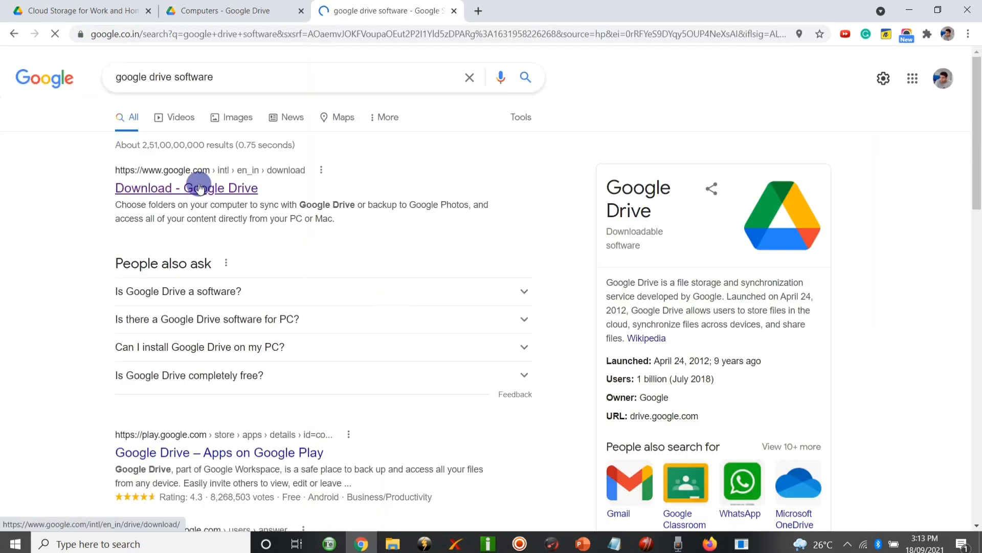
left_click(199, 188)
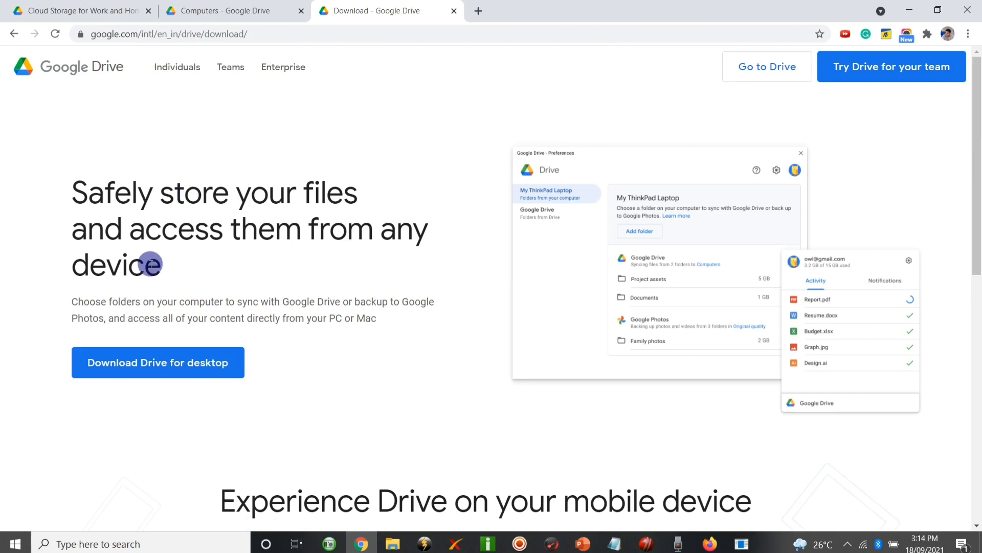
left_click(166, 372)
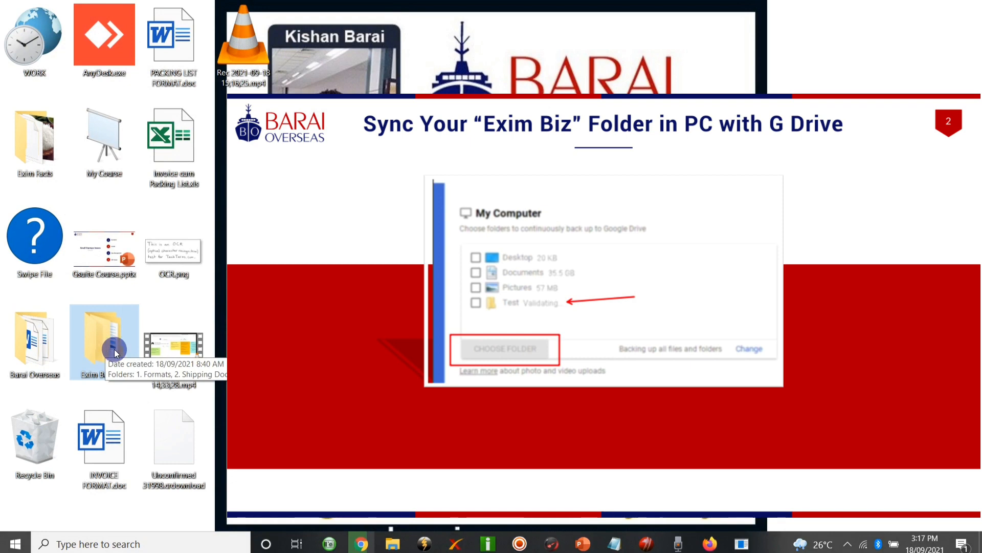
Return to Drive's Computers section in Chrome and open the Exim Business folder under My Laptop.
left_click(358, 542)
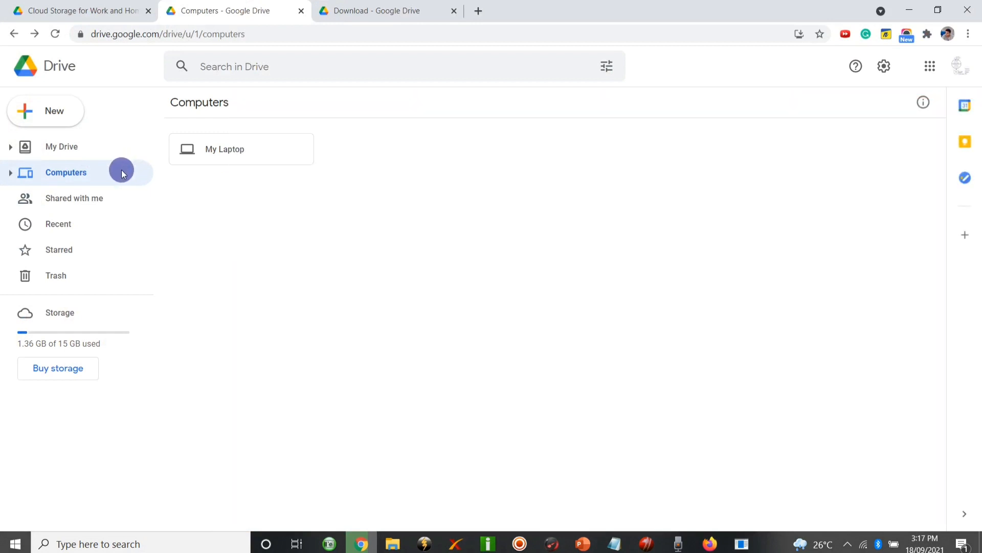
double_click(221, 160)
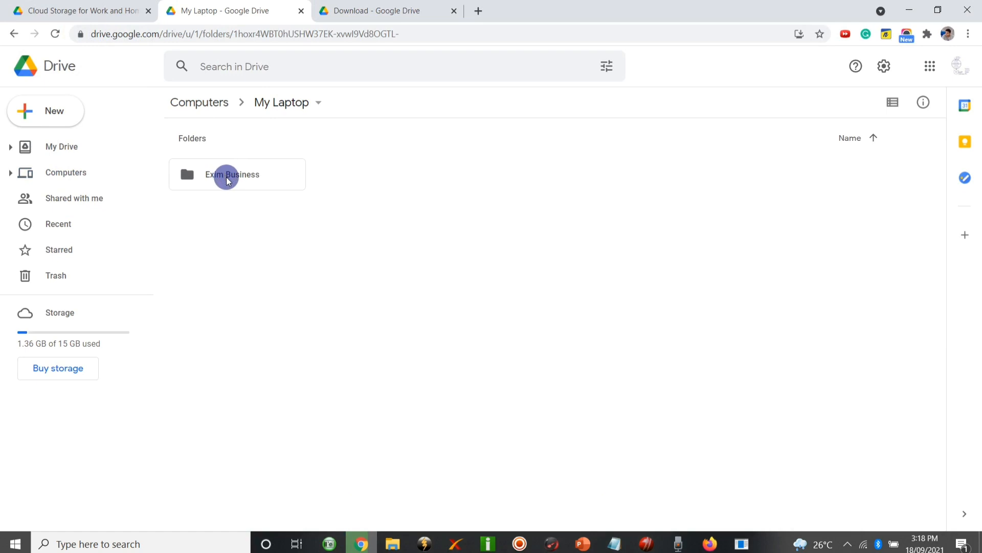
left_click(228, 180)
double_click(228, 180)
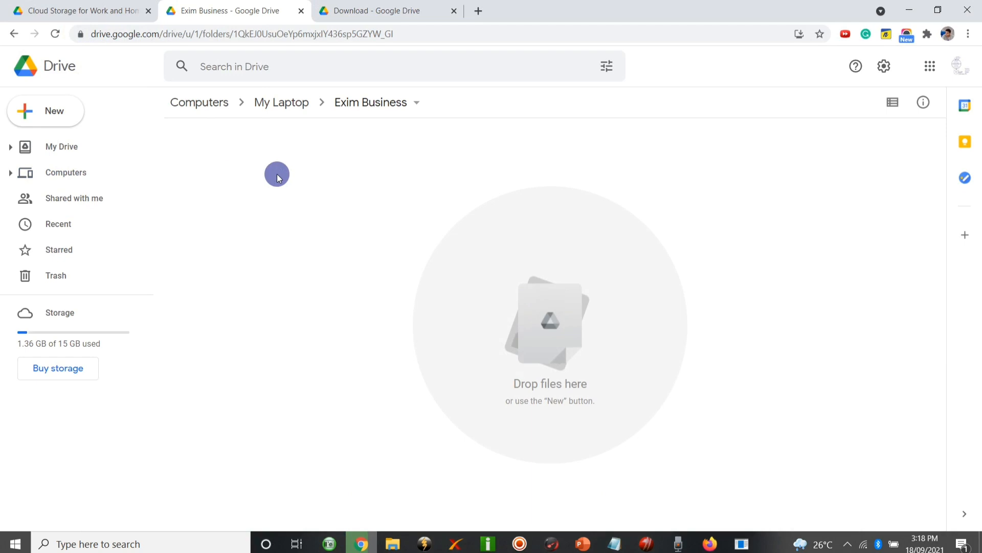
Check the 1. Formats folder inside Exim Business on the Desktop, then return to the Desktop.
left_click(902, 6)
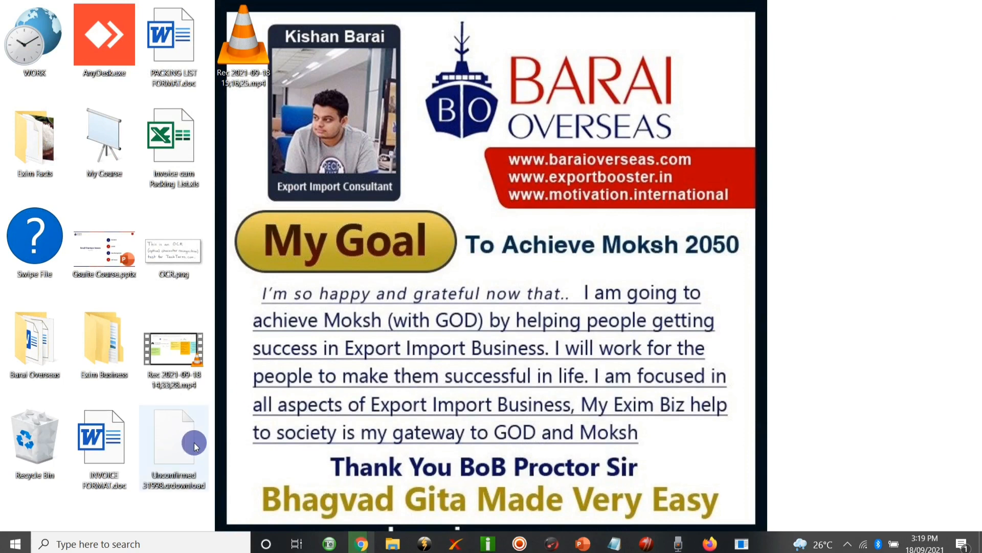
double_click(94, 340)
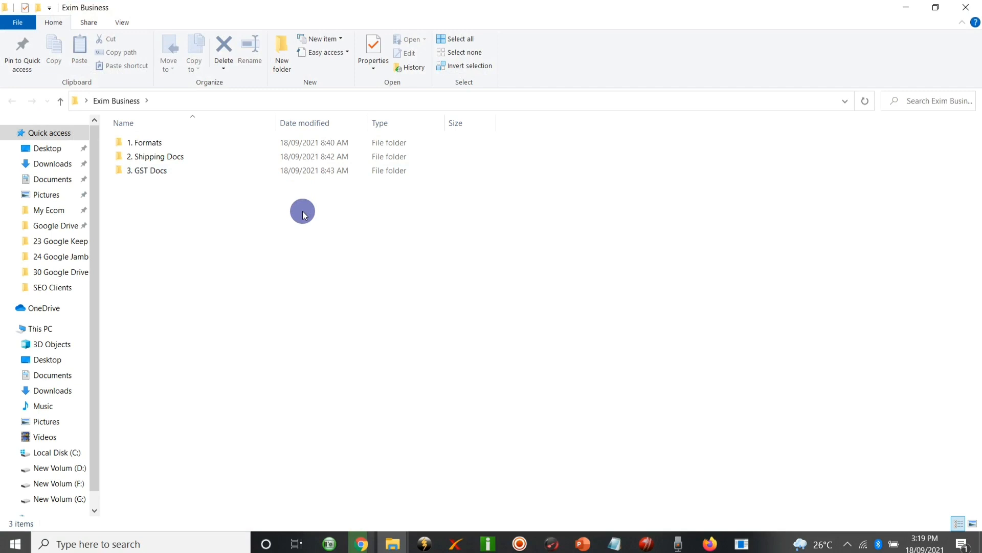
double_click(221, 143)
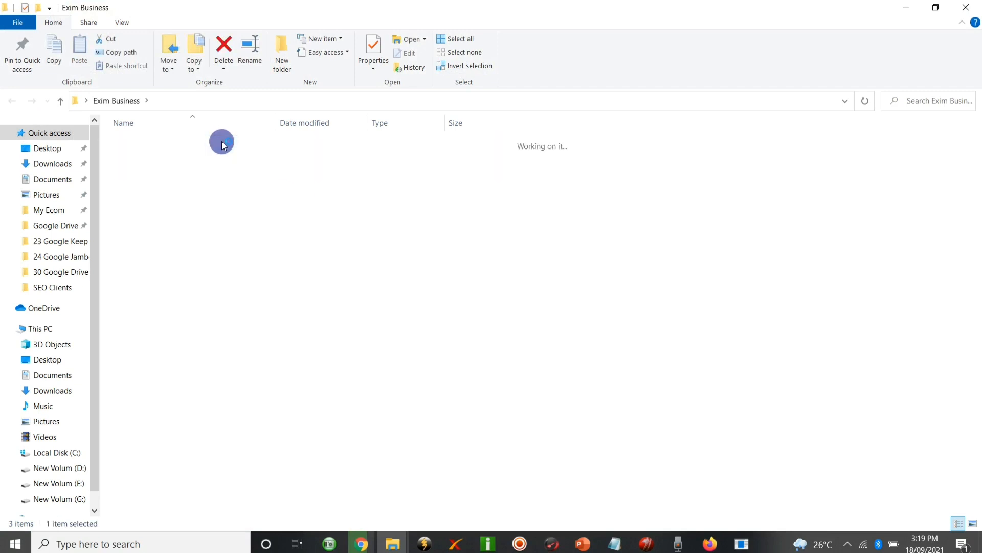
left_click(906, 7)
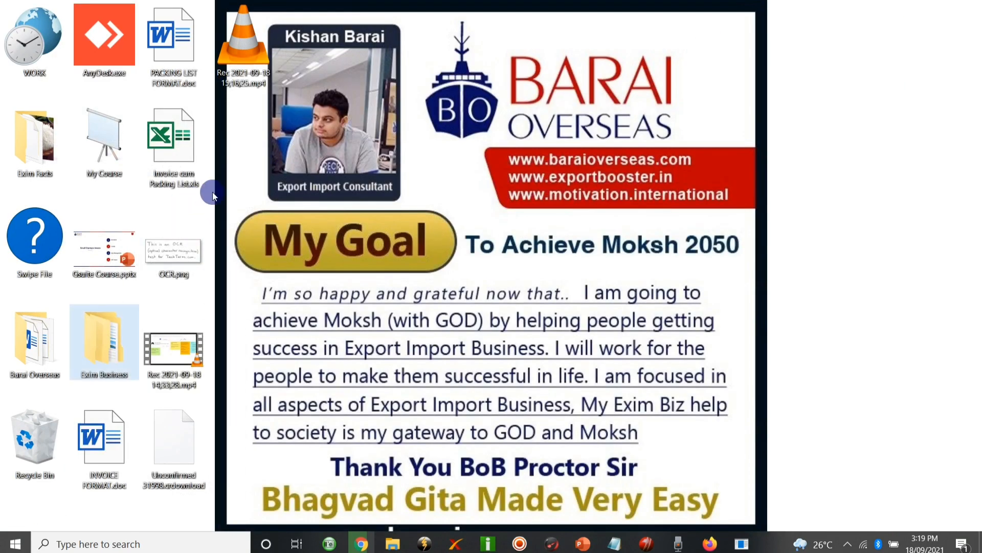
left_click_drag(212, 191, 168, 31)
left_click(171, 38)
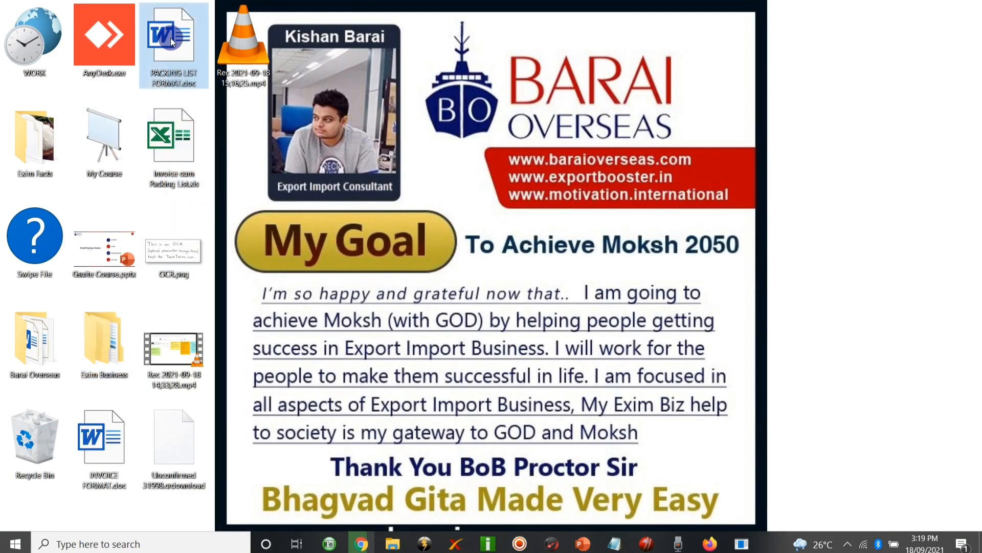
left_click_drag(227, 195, 180, 97)
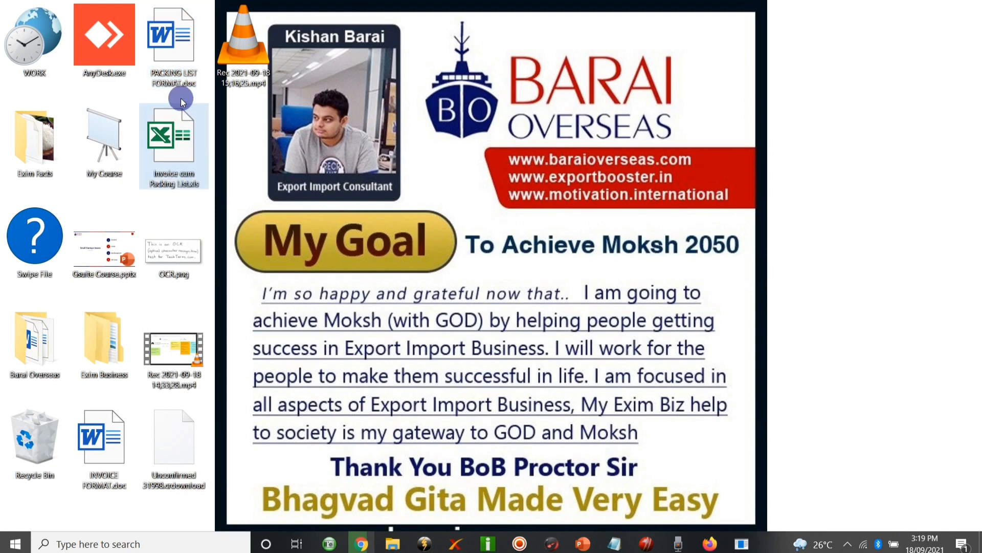
left_click(160, 47)
key("shift+Down")
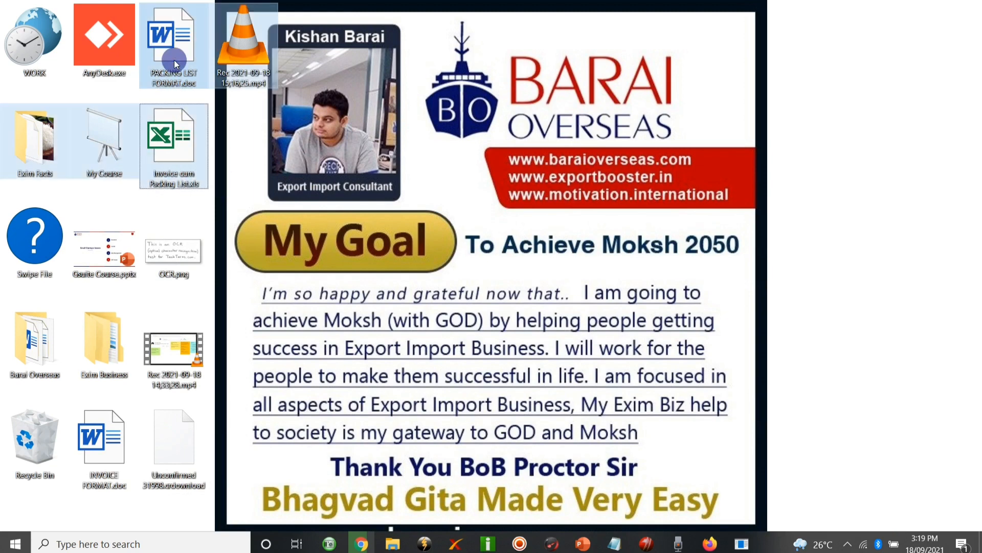
left_click(226, 157)
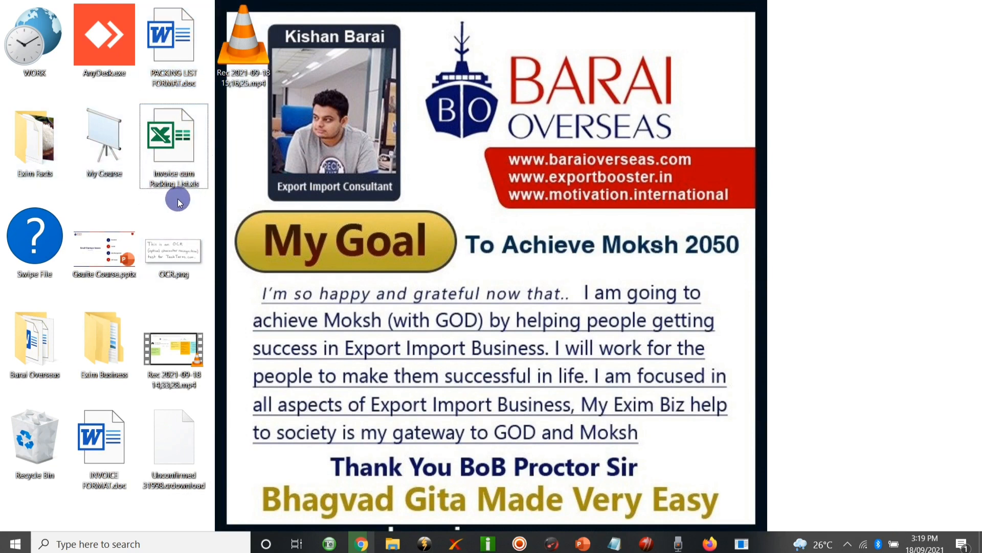
Move PACKING LIST FORMAT.doc and Invoice cum Packing List.xls from the Desktop into the 1. Formats folder of Exim Business.
left_click_drag(175, 201, 171, 64)
right_click(172, 60)
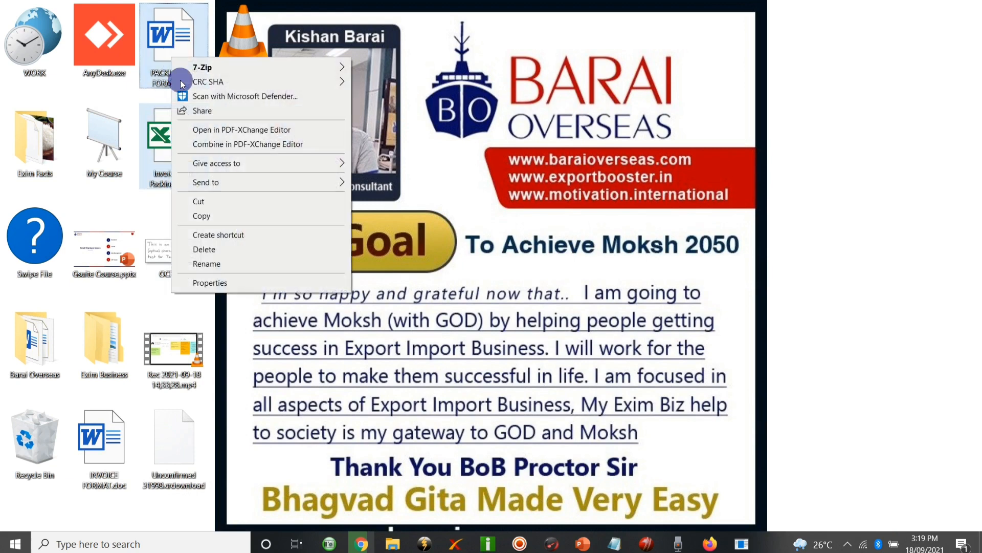
left_click(207, 206)
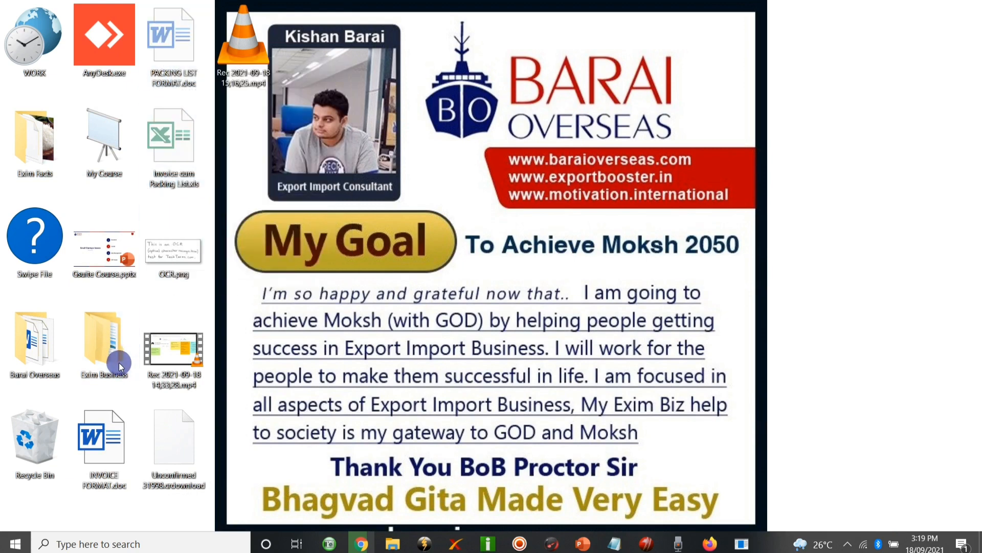
double_click(104, 348)
double_click(190, 143)
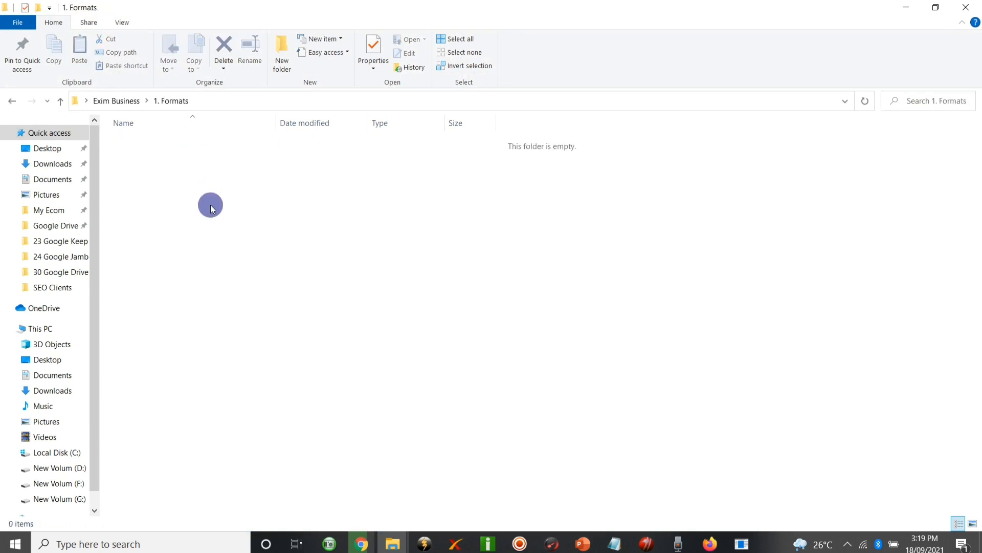
key("ctrl+v")
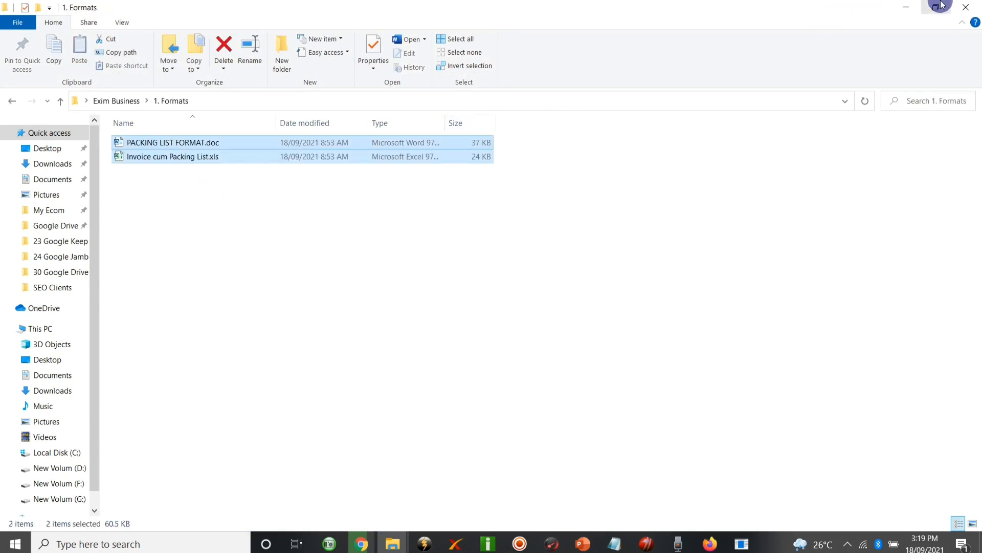
left_click(906, 7)
Move INVOICE FORMAT.doc from the Desktop into Exim Business's 1. Formats folder and close the folder window.
right_click(90, 444)
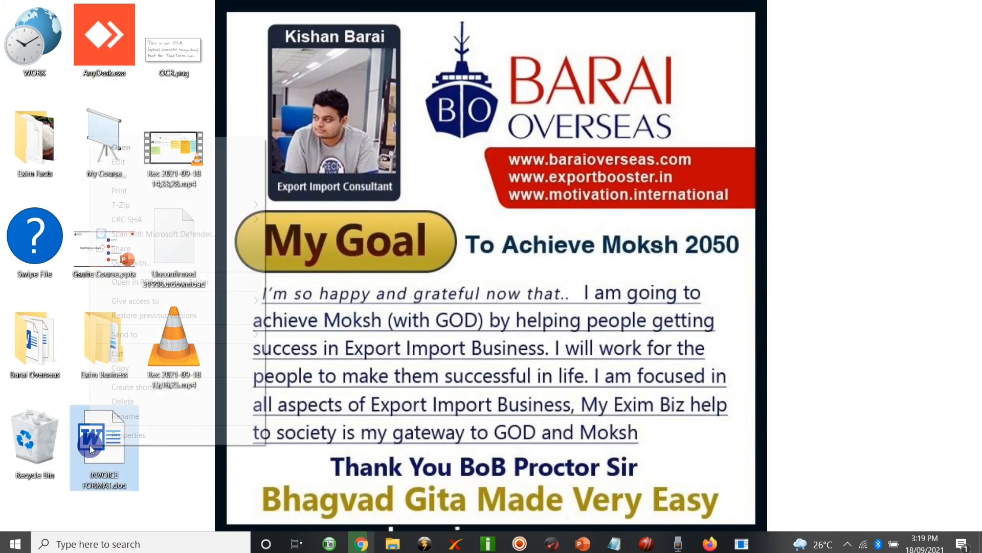
left_click(127, 359)
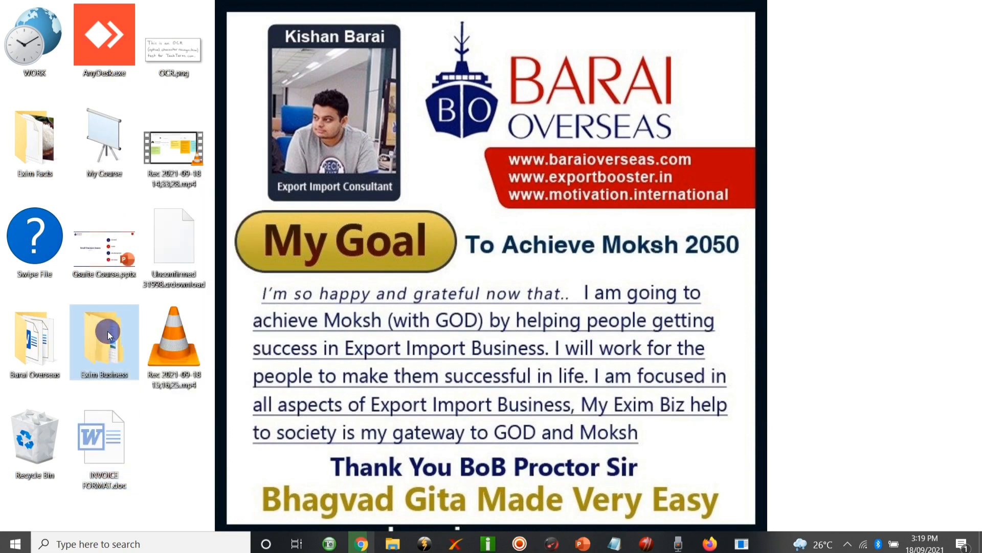
double_click(103, 340)
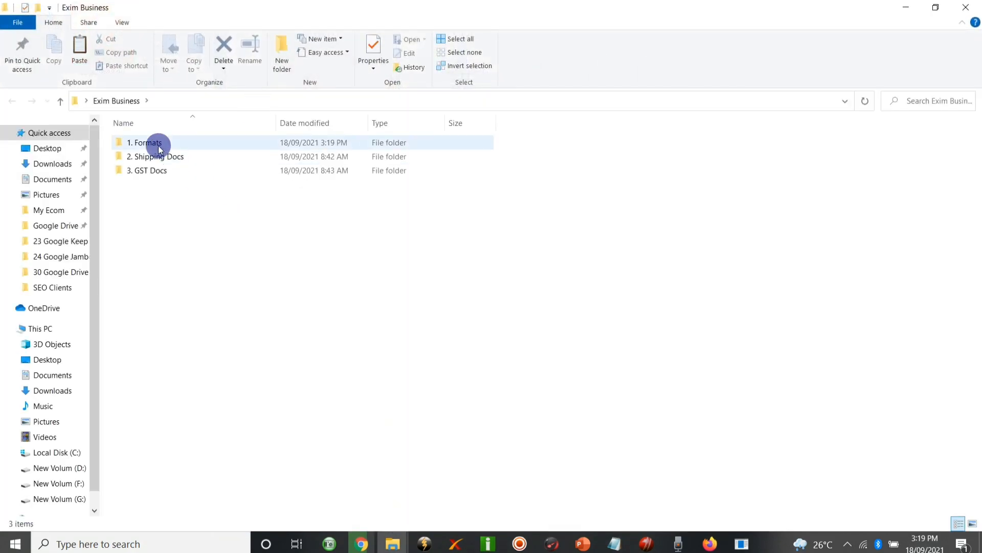
double_click(151, 143)
right_click(229, 209)
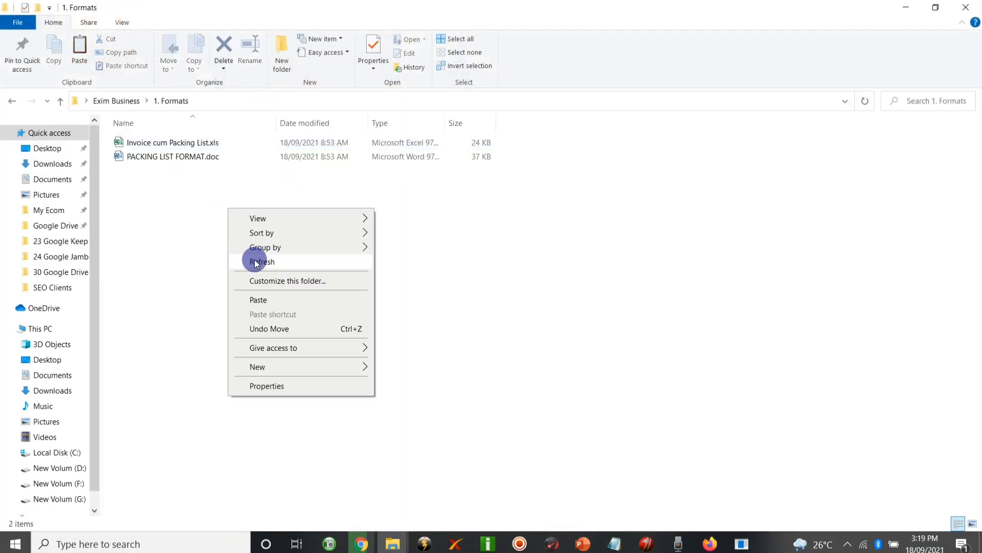
left_click(265, 298)
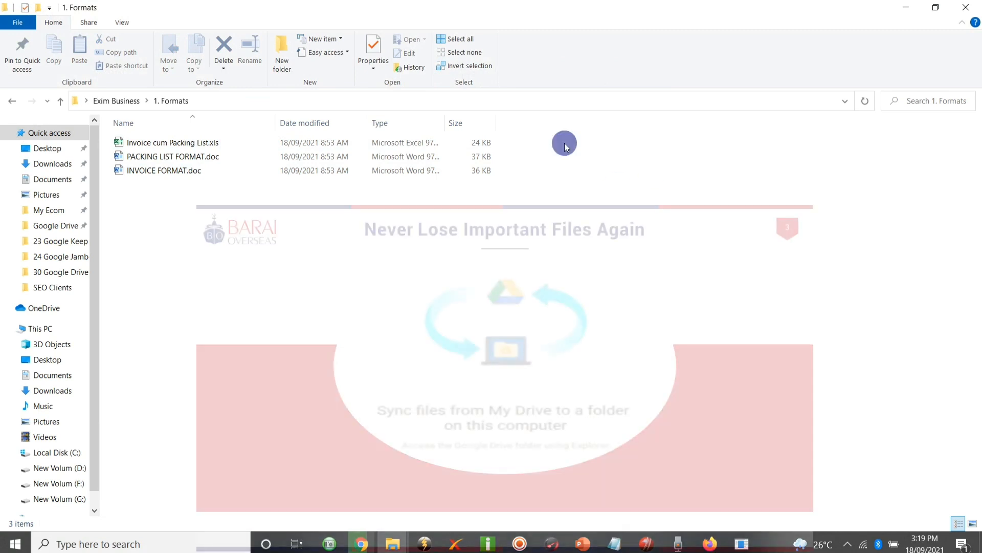
left_click(8, 101)
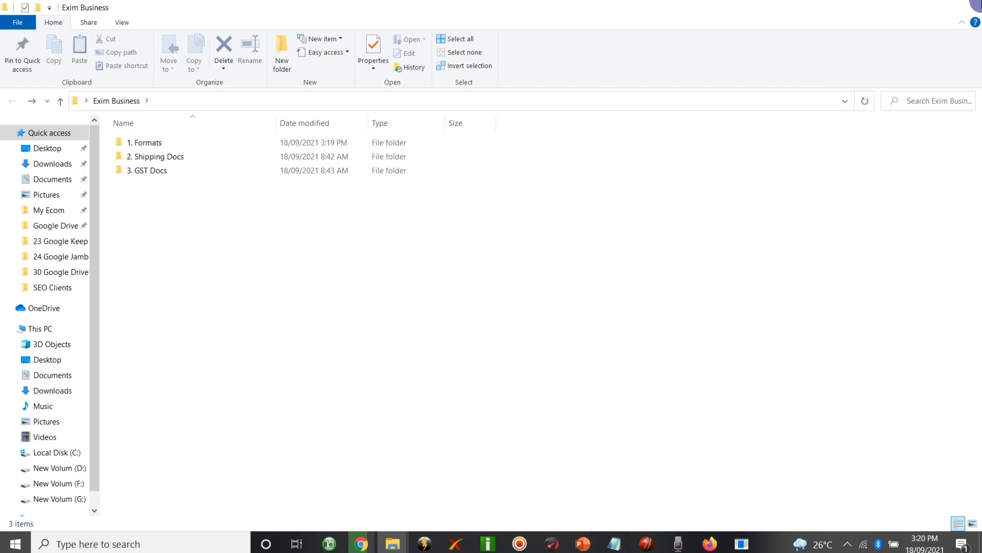
left_click(966, 7)
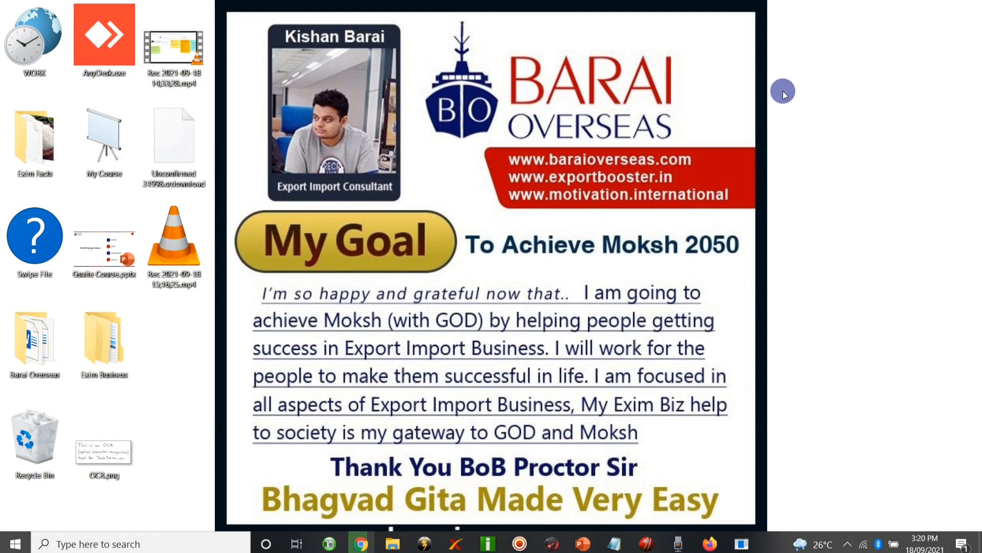